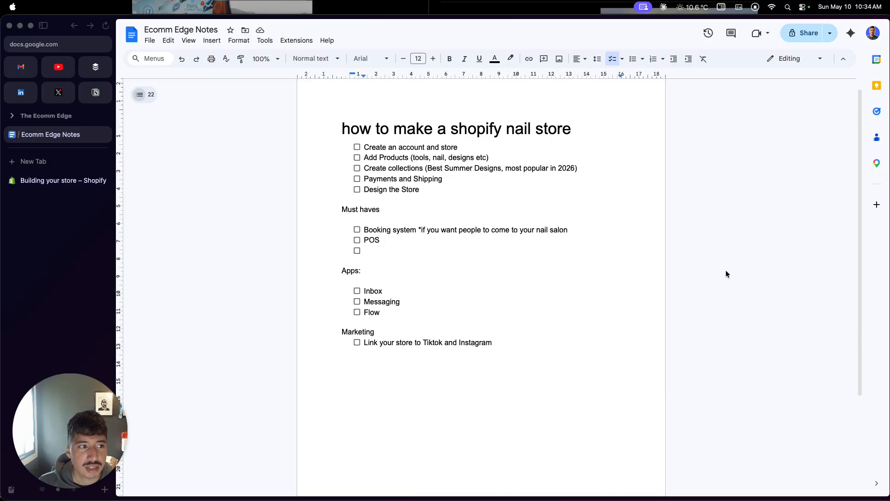
Step: Switch to the Shopify store setup, skip the subscription payment and postpone the store details
left_click(77, 181)
left_click(77, 183)
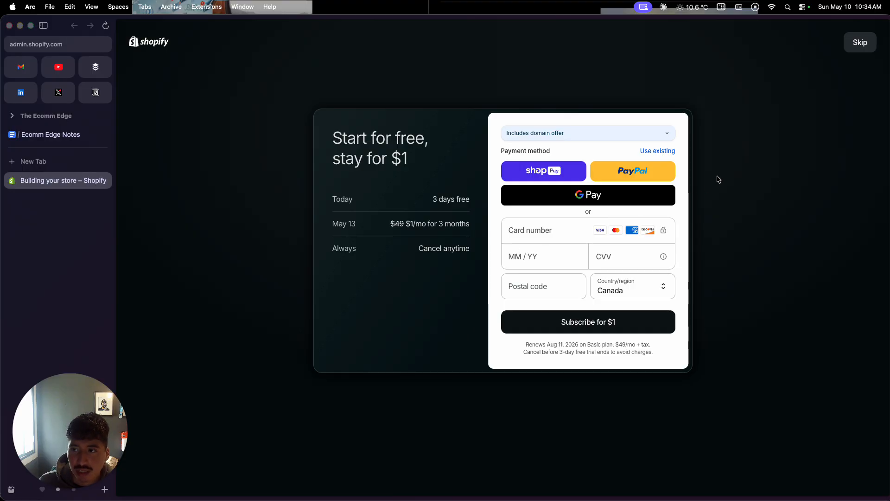
left_click(871, 38)
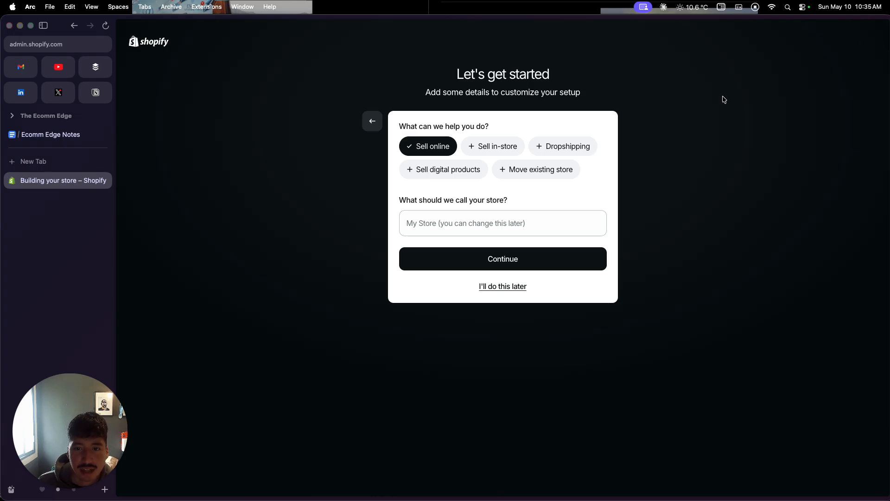
left_click(517, 287)
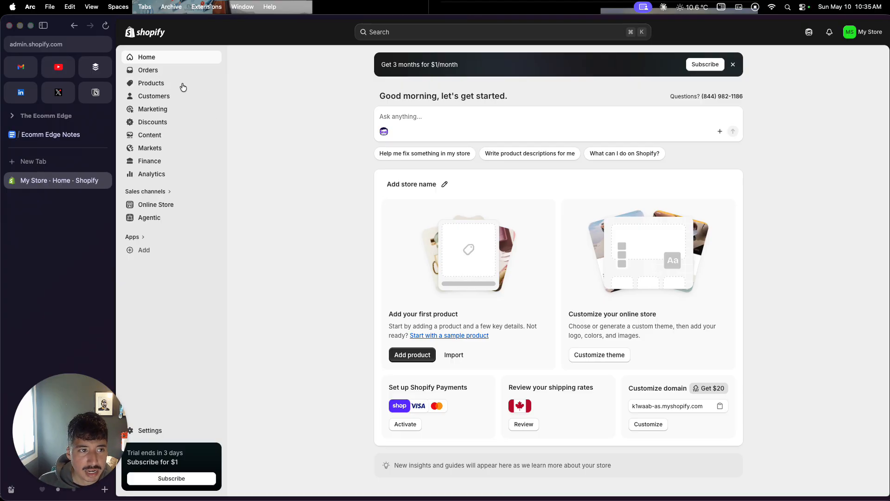
Step: Start a new product and title it "Red Summer Nails"
left_click(161, 86)
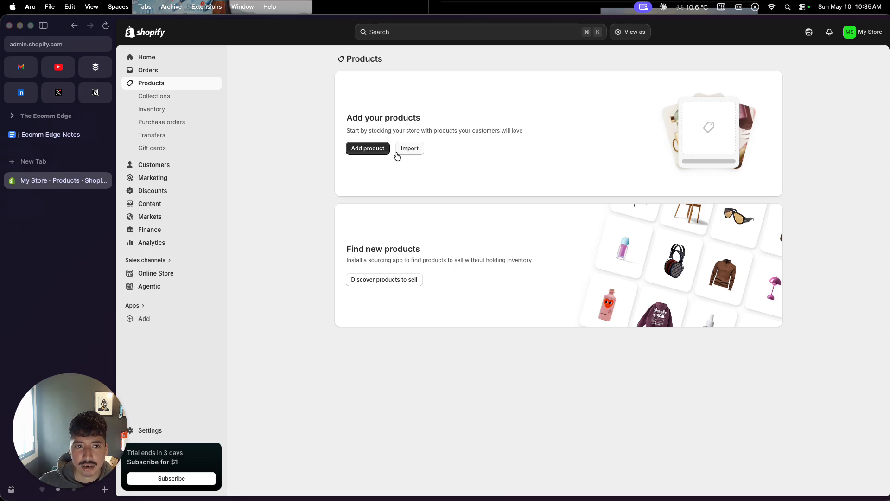
left_click(368, 148)
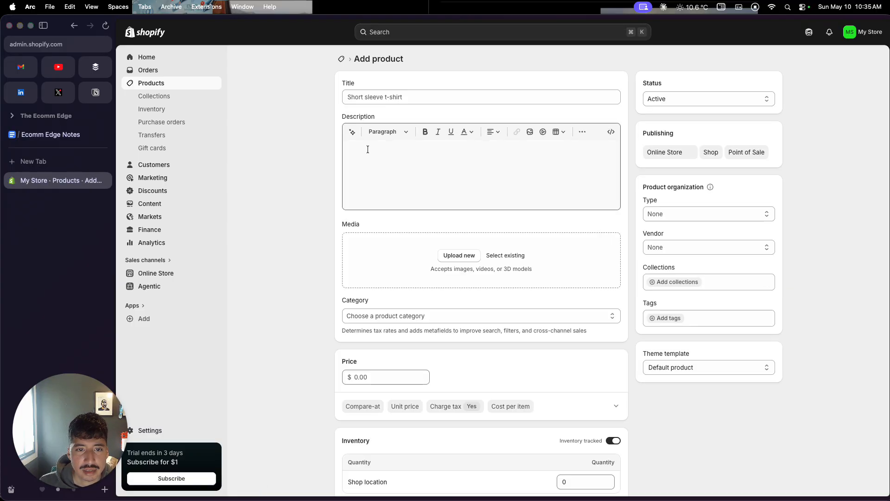
left_click(390, 98)
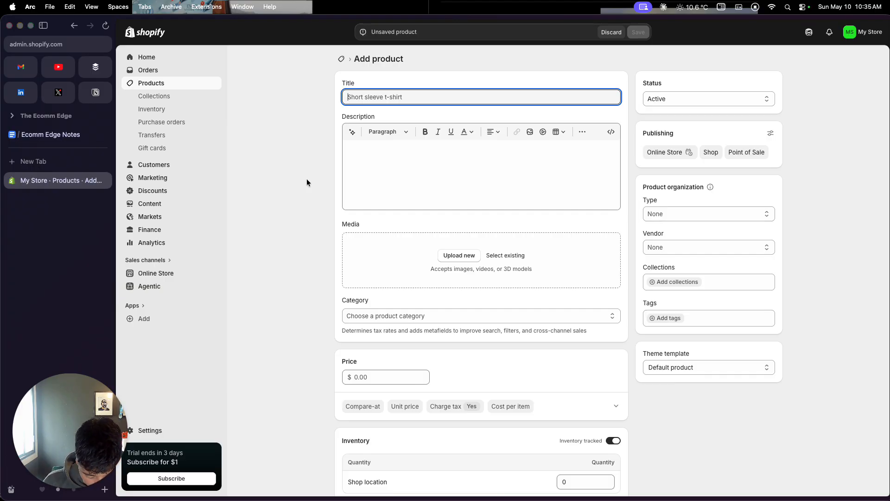
type("Red Nail")
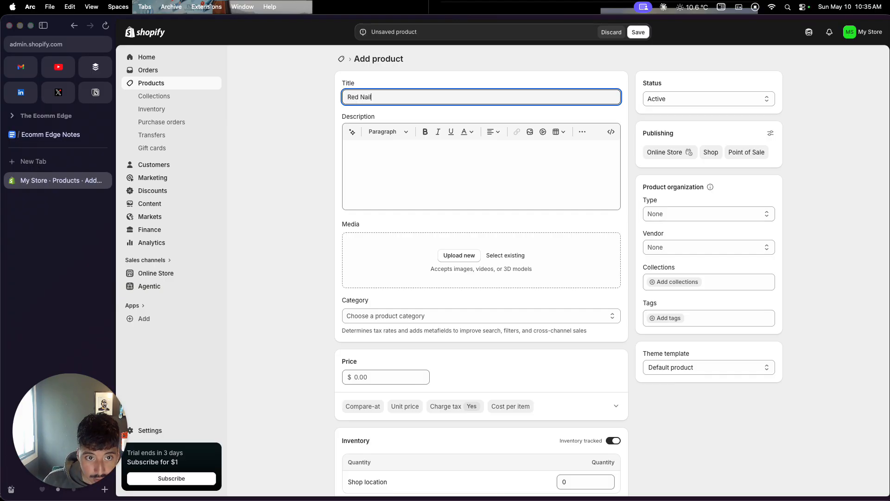
key("BackSpace")
key("BackSpace")
key("BackSpace")
key("BackSpace")
type("Summer Nails")
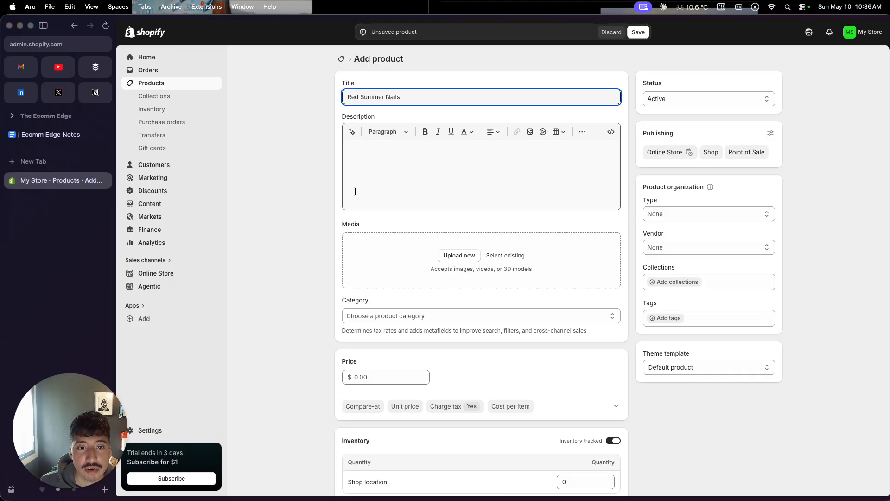
left_click(378, 180)
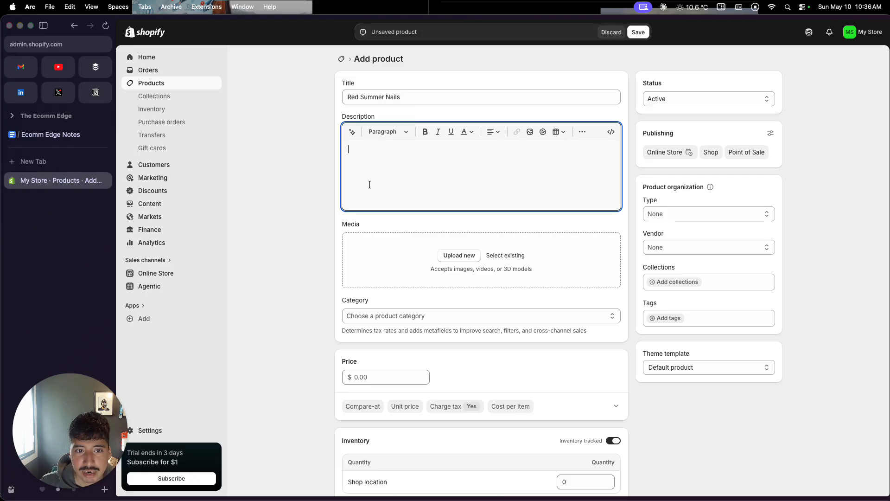
left_click(422, 100)
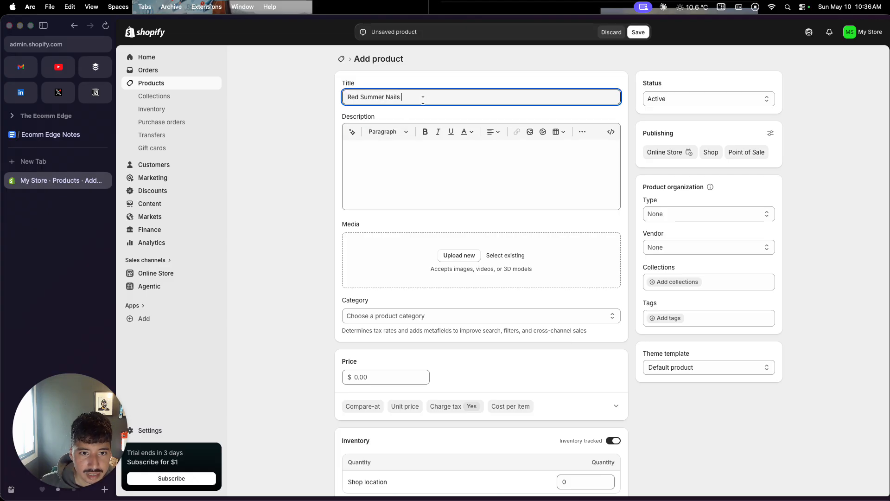
left_click(454, 255)
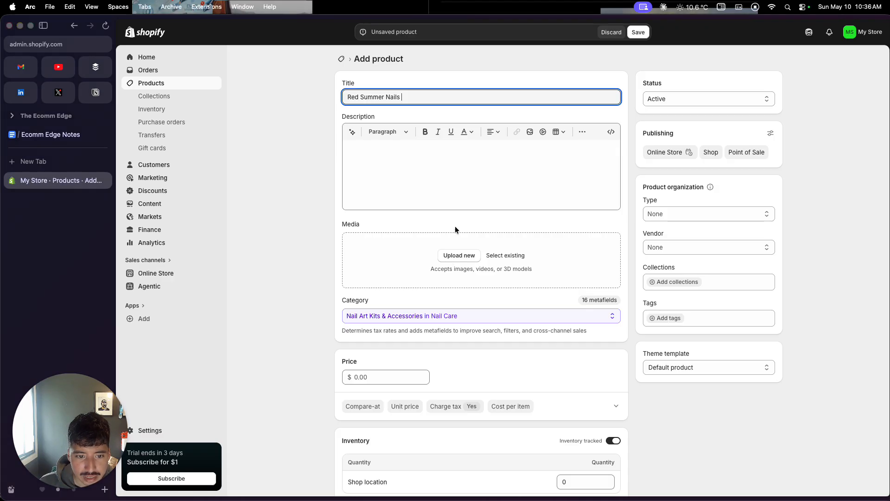
left_click(460, 256)
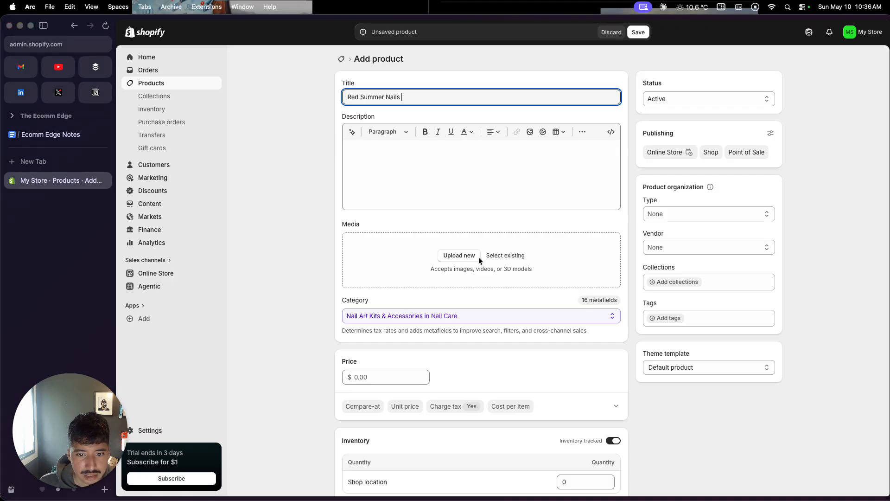
left_click(491, 256)
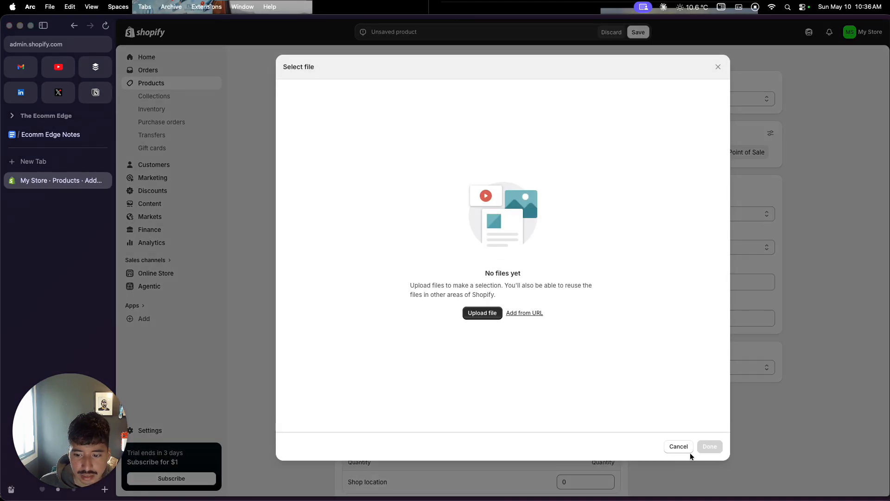
left_click(685, 448)
left_click(447, 258)
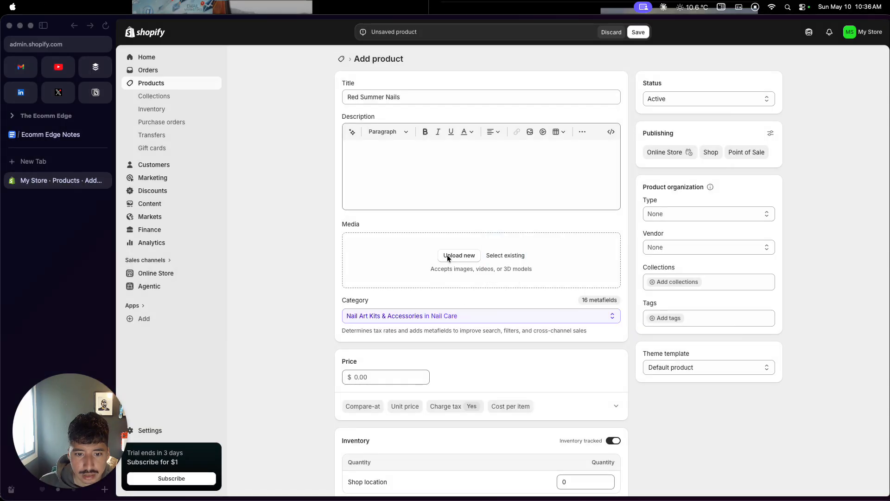
left_click(249, 254)
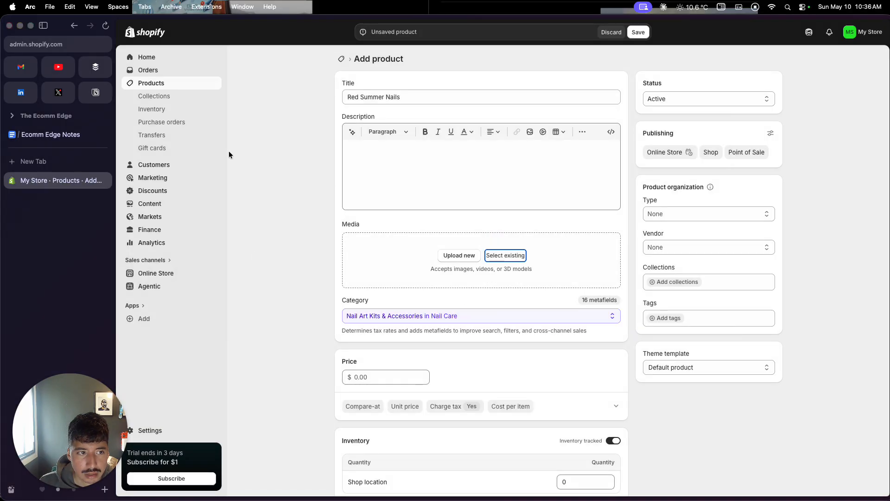
Step: Save the new product and upload JPEG image 2.jpeg from the nail store folder as its media
left_click(639, 31)
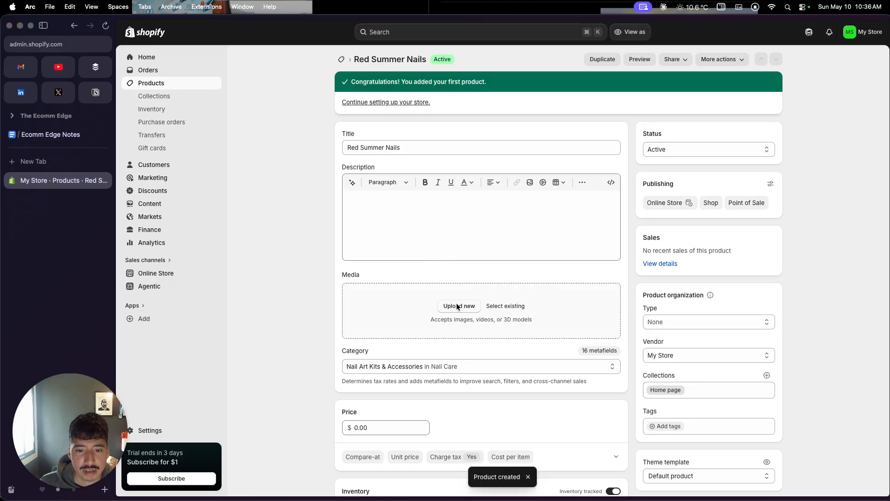
left_click(456, 307)
left_click(382, 325)
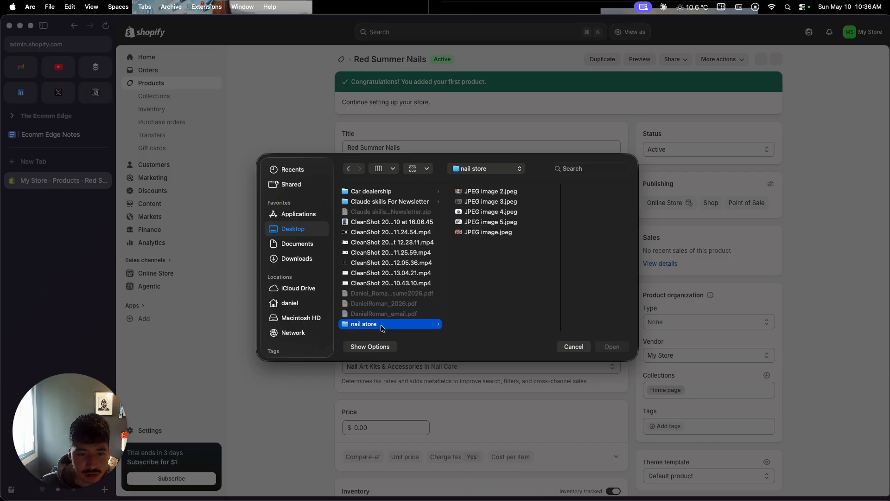
left_click(497, 195)
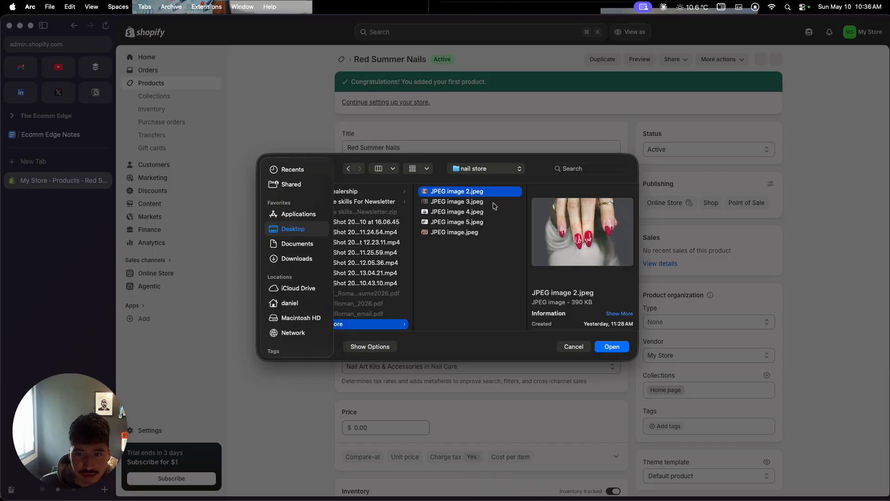
left_click(611, 346)
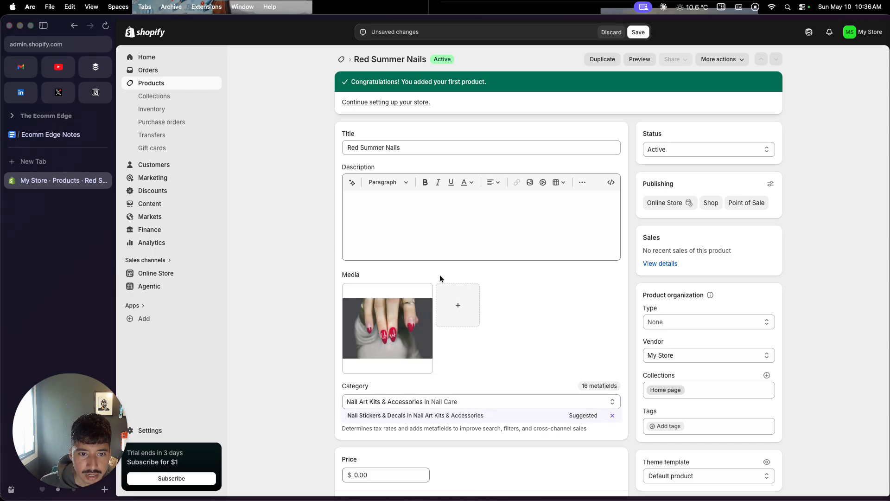
Step: Generate the product description with the AI text generator, using "Red Summer Nails" as the prompt
left_click(422, 220)
left_click_drag(400, 148, 345, 147)
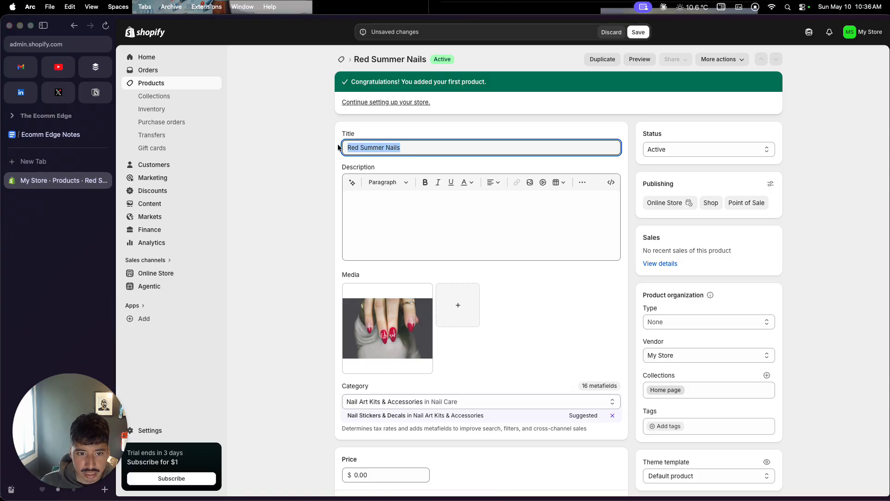
left_click(352, 182)
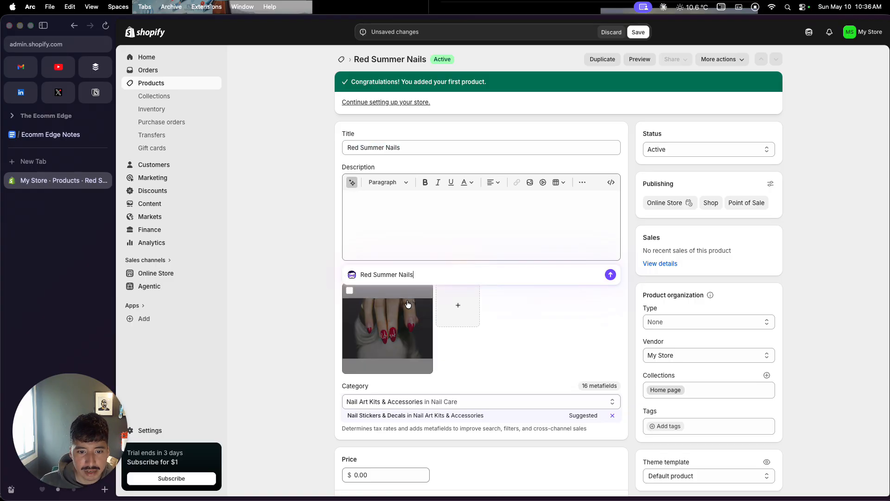
left_click(609, 275)
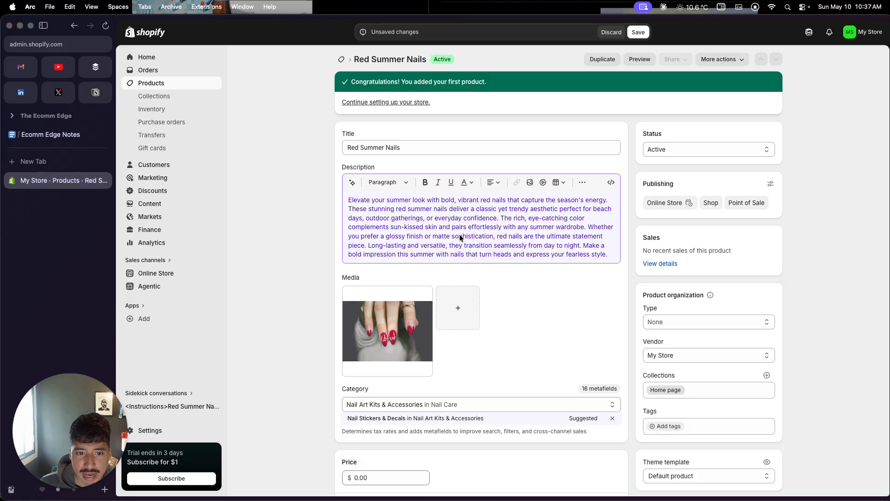
Step: Set the product's price to $45.00
scroll(477, 269, "down", 5)
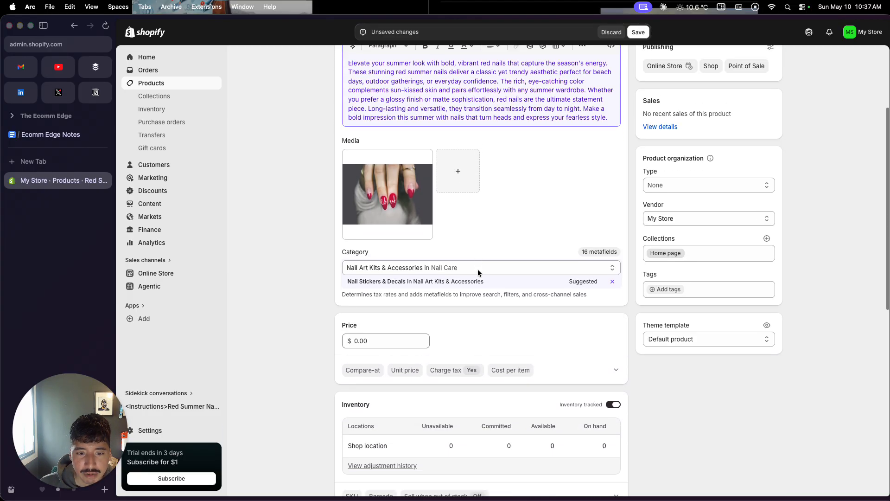
left_click(397, 325)
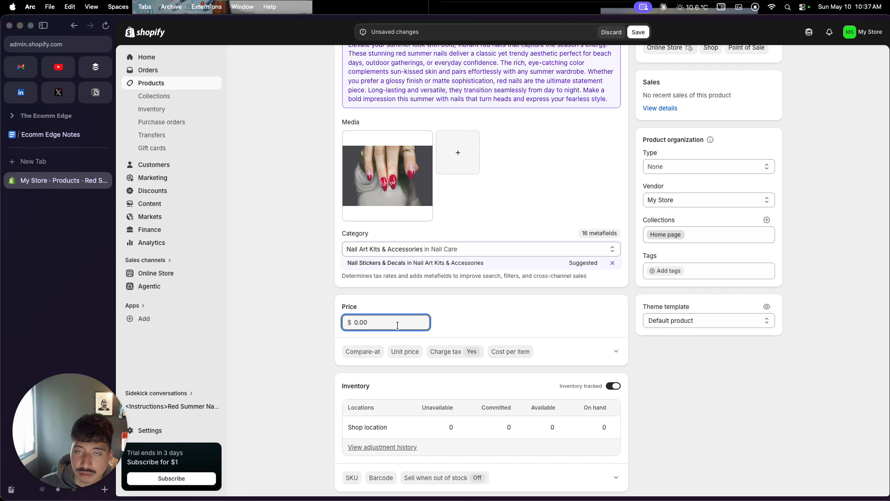
scroll(393, 274, "up", 3)
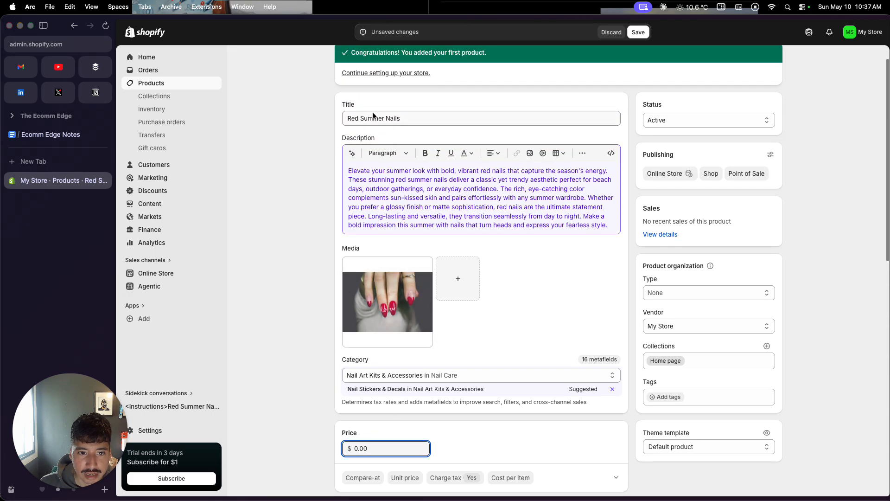
scroll(378, 329, "down", 5)
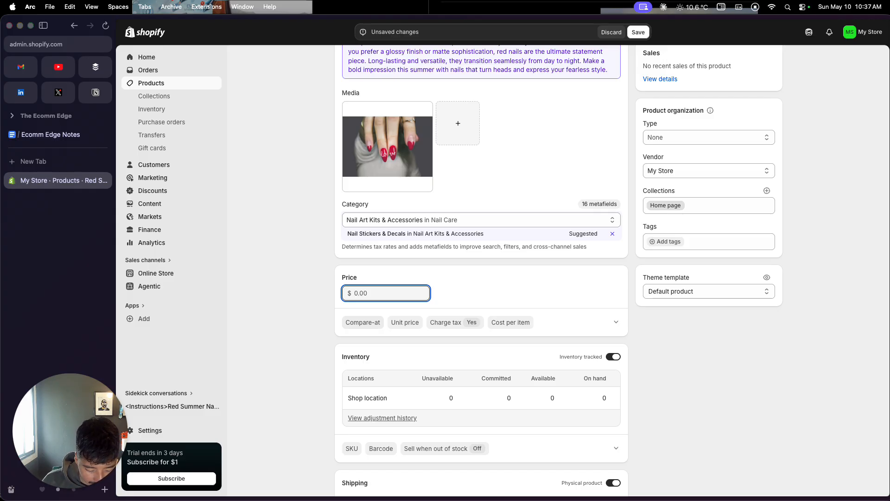
type("45")
left_click(303, 335)
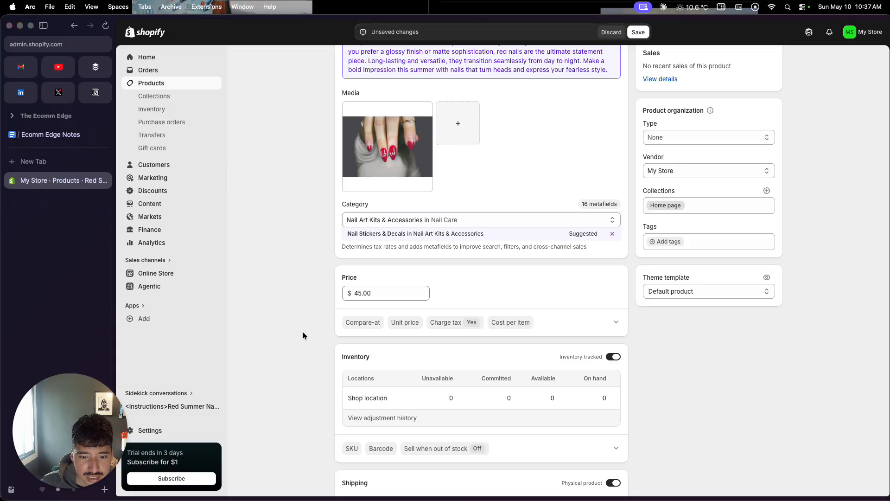
Step: Expand the additional display prices and set the compare-at price to $65.00
left_click(614, 323)
left_click(365, 353)
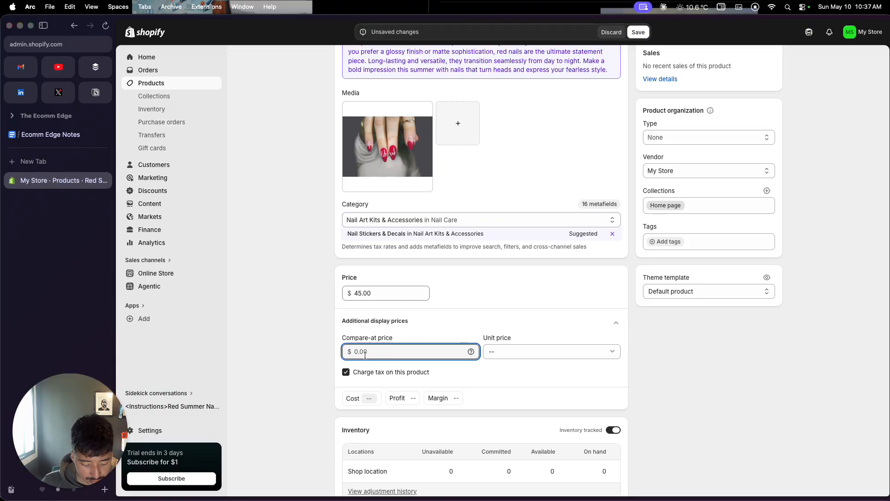
type("65")
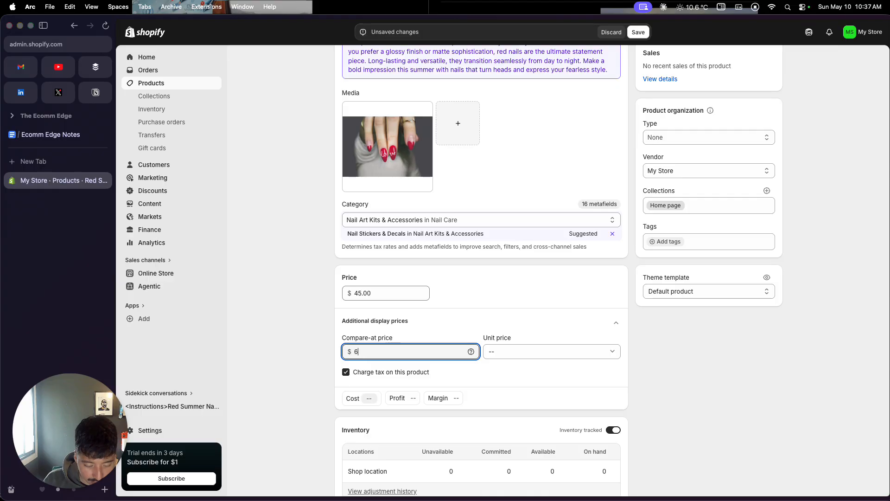
left_click(305, 354)
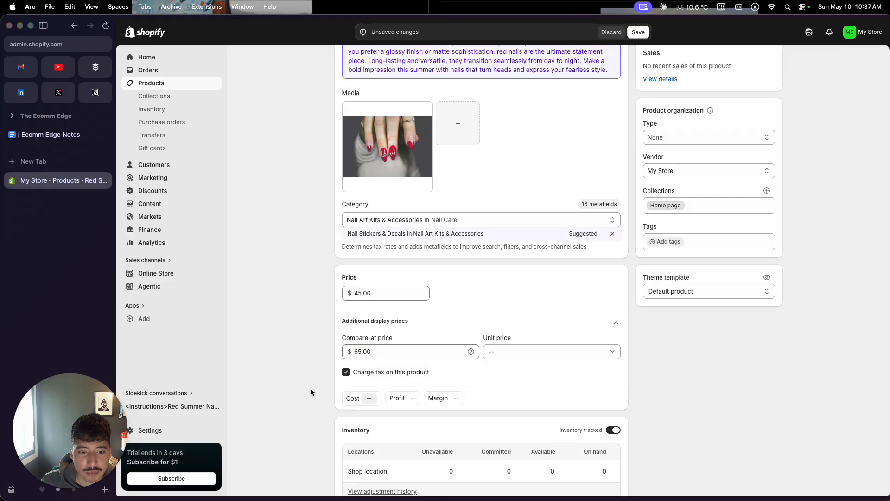
Step: Add a Recommended skill level variant option with the value Beginner to the Red Summer Nails product
scroll(310, 389, "down", 4)
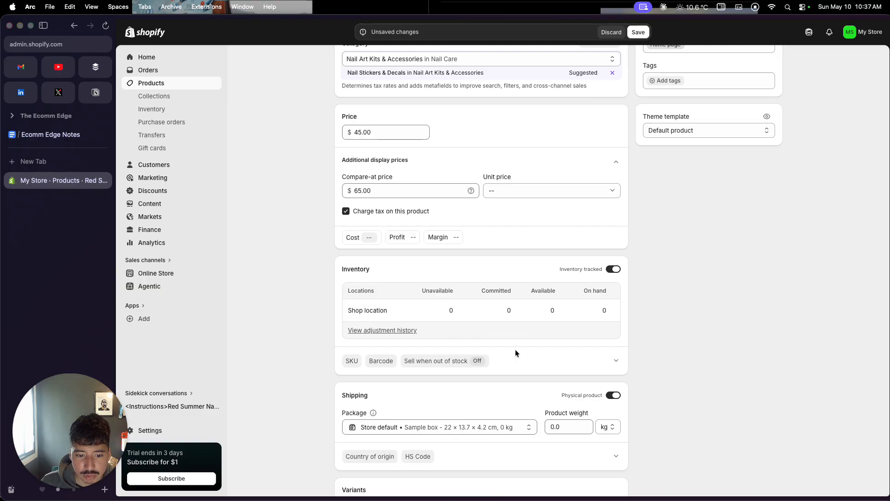
scroll(510, 358, "down", 2)
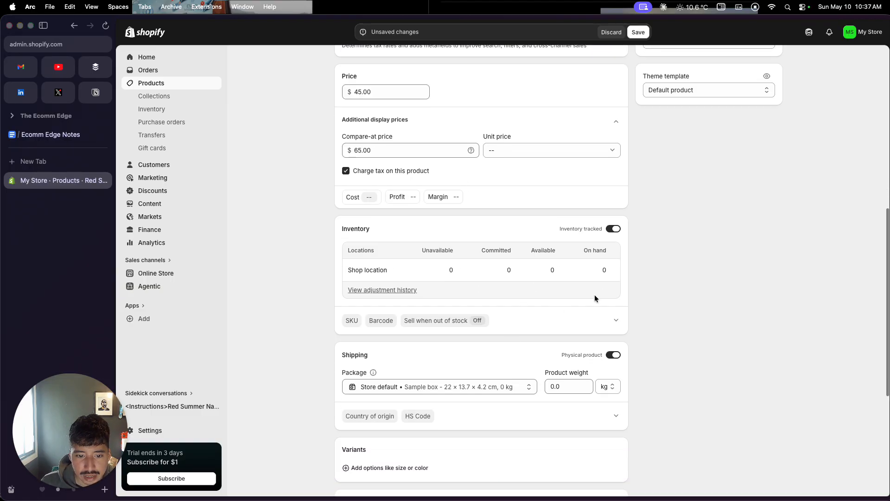
scroll(594, 294, "down", 5)
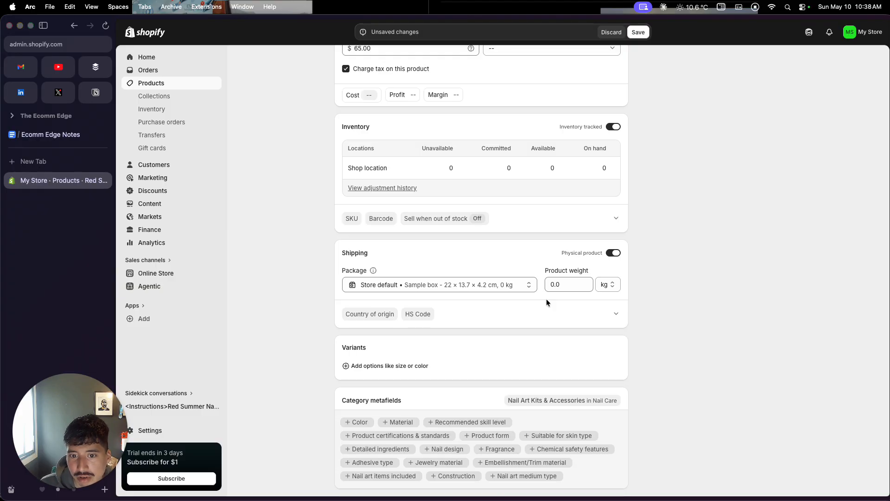
scroll(400, 333, "down", 2)
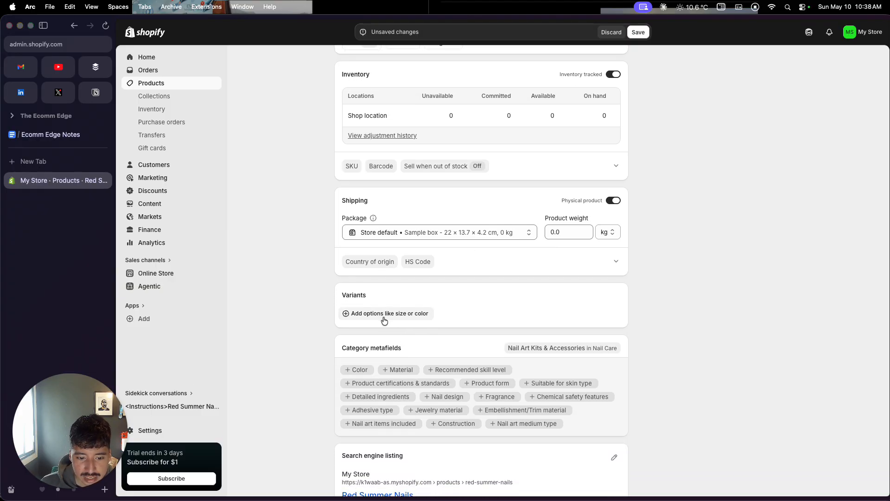
scroll(383, 345, "down", 1)
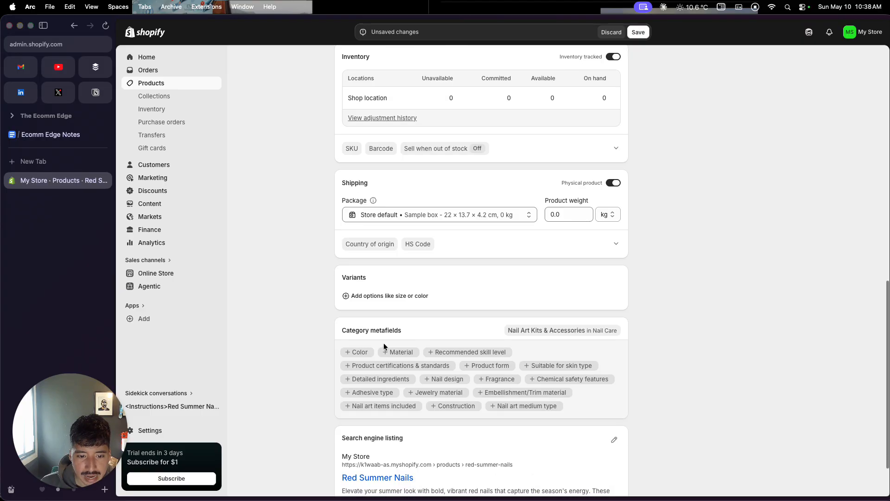
left_click(388, 301)
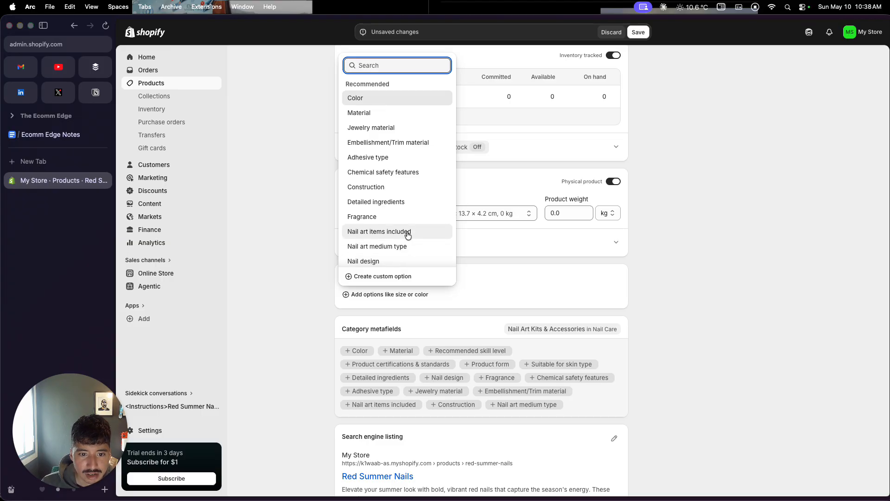
scroll(398, 262, "down", 2)
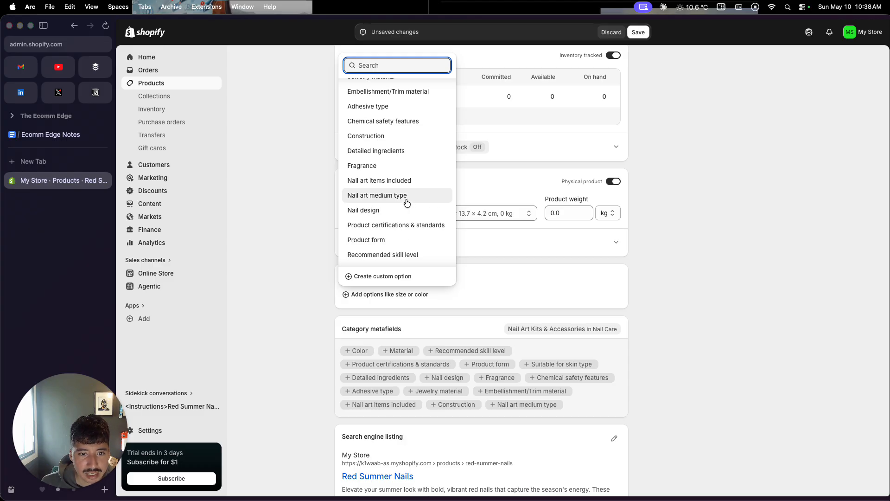
left_click(396, 256)
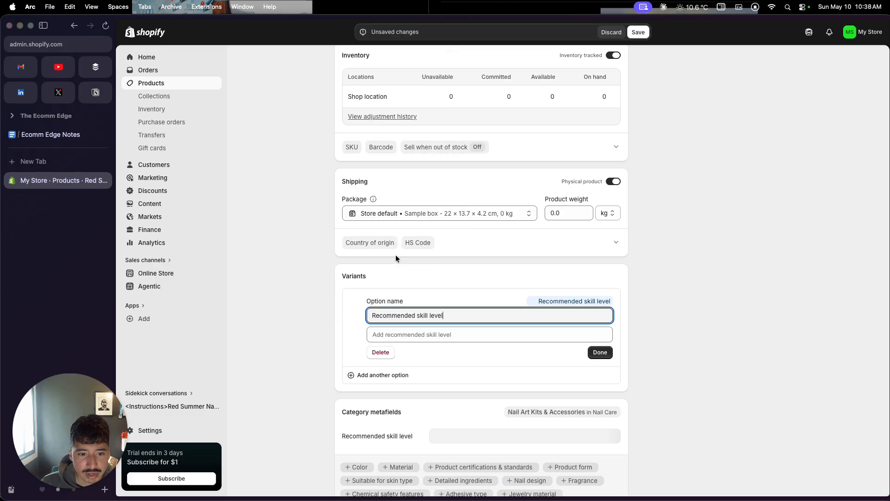
left_click(412, 339)
left_click(390, 369)
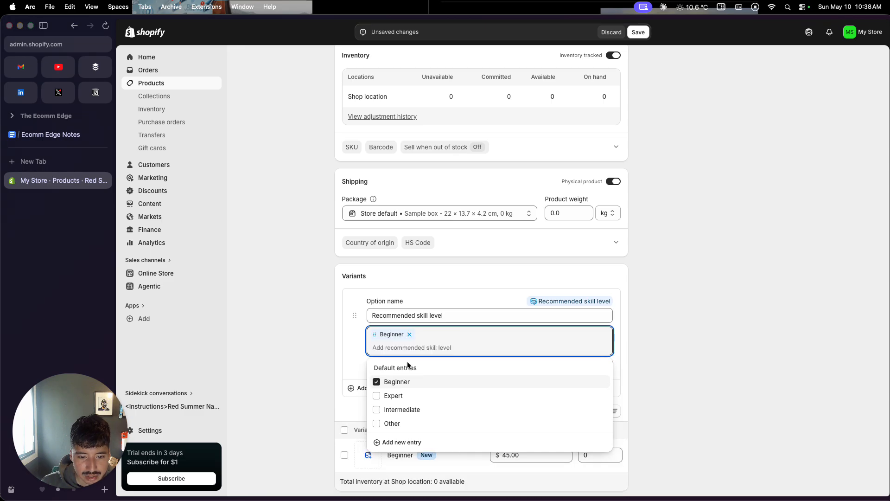
left_click(679, 330)
left_click(600, 366)
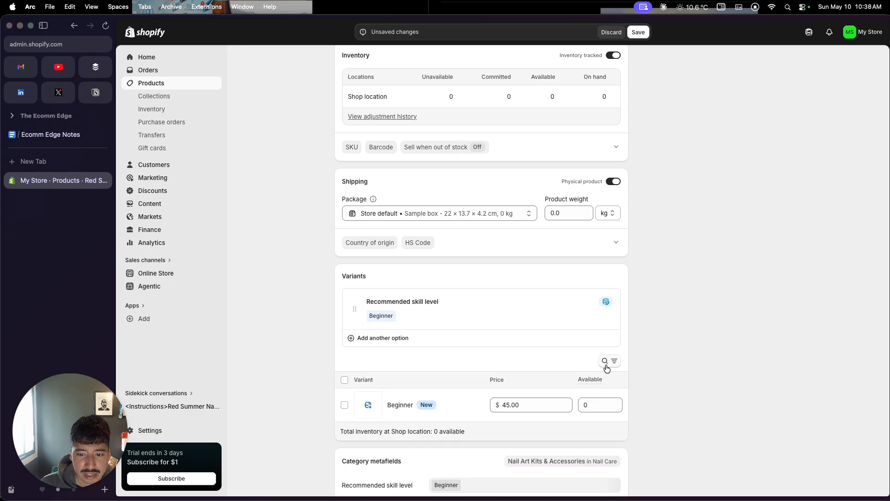
Step: Open the search engine listing of Red Summer Nails for editing and save the product
scroll(606, 368, "down", 2)
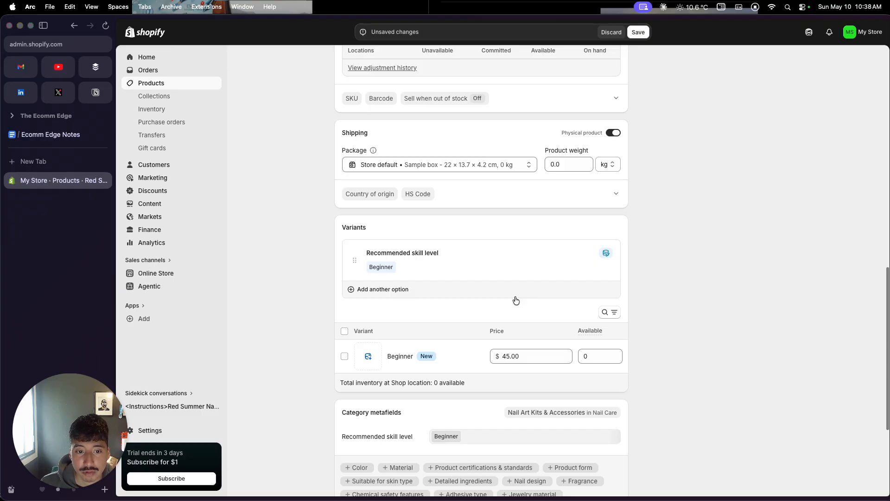
scroll(516, 300, "down", 7)
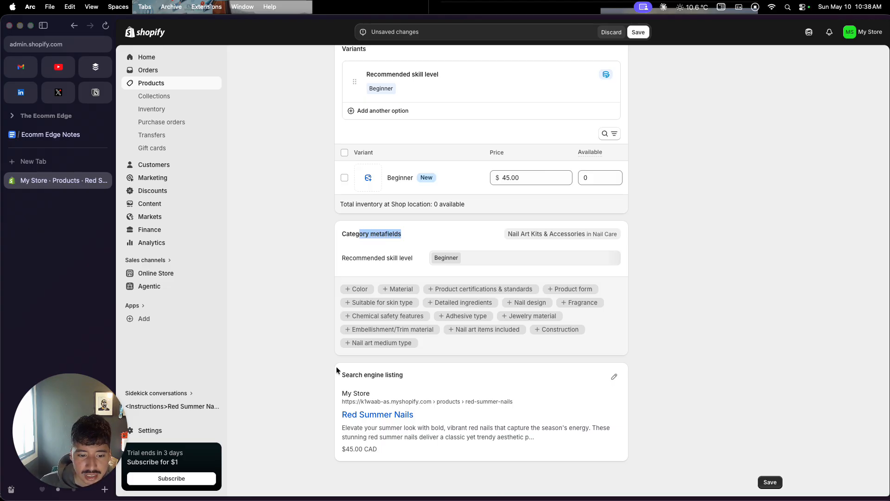
left_click(615, 378)
scroll(588, 430, "down", 4)
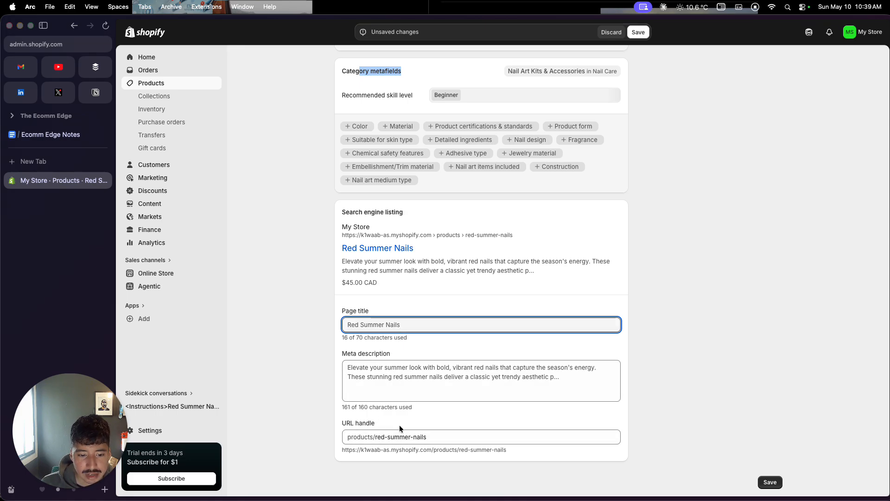
left_click(770, 483)
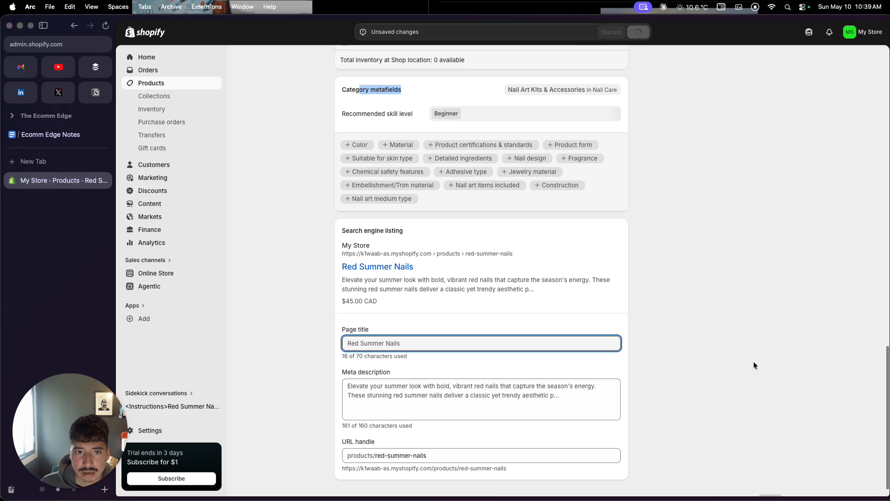
scroll(753, 365, "up", 10)
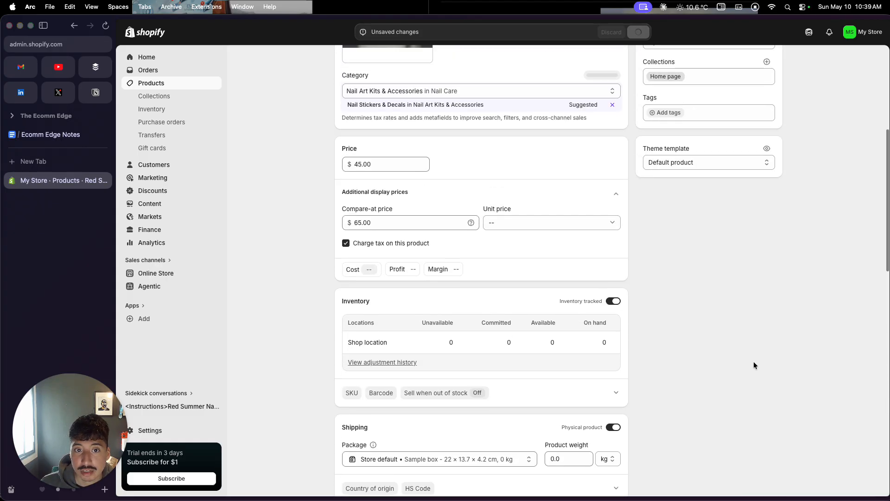
scroll(753, 365, "up", 3)
scroll(753, 365, "up", 3)
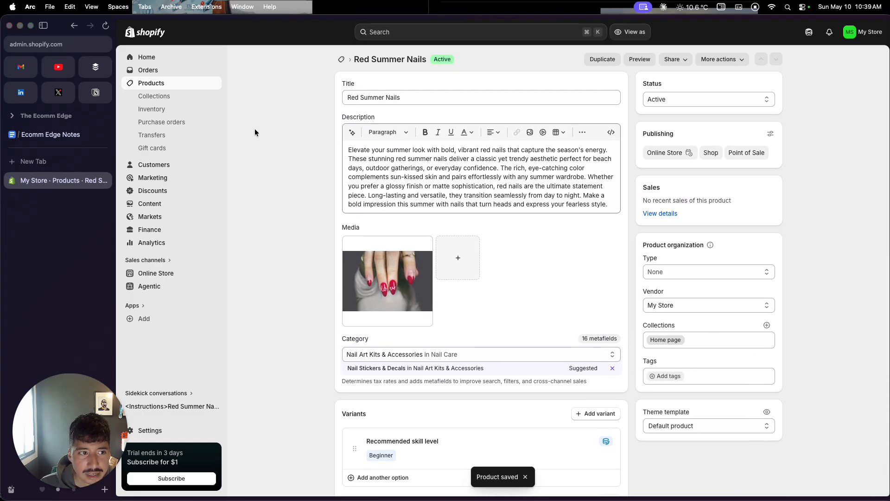
Step: Return to the product list and start adding another product
left_click(184, 85)
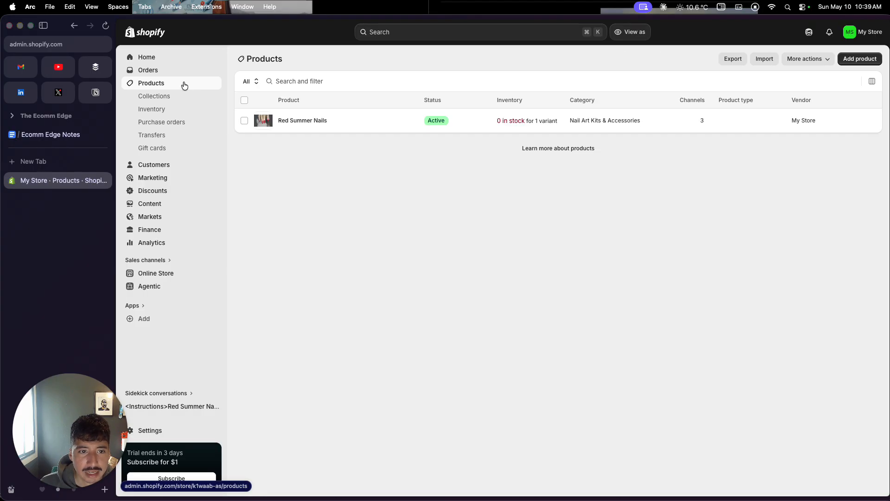
left_click(850, 60)
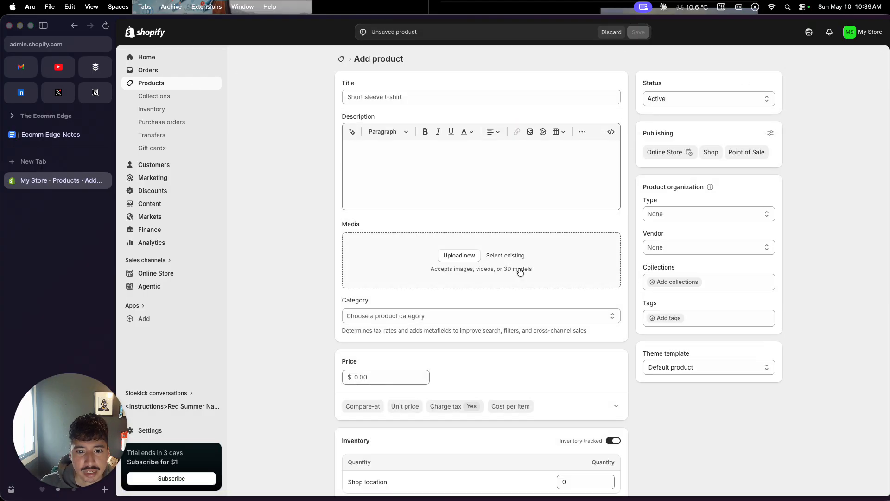
left_click(458, 258)
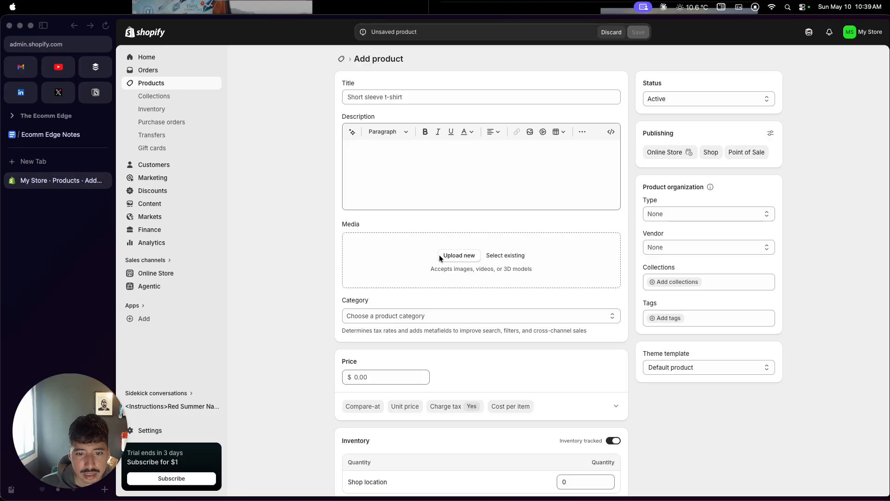
left_click(505, 256)
left_click(669, 437)
Step: Title the new product "White Summer Nails" and save it
left_click(530, 98)
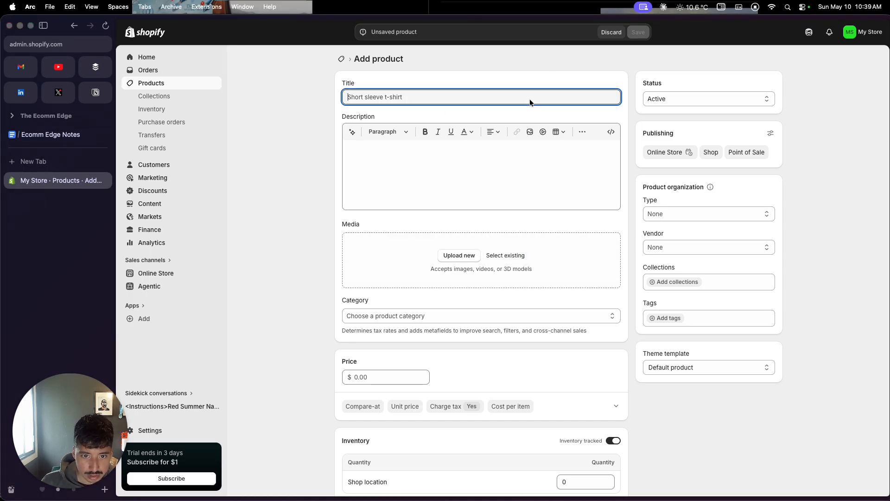
type("White ")
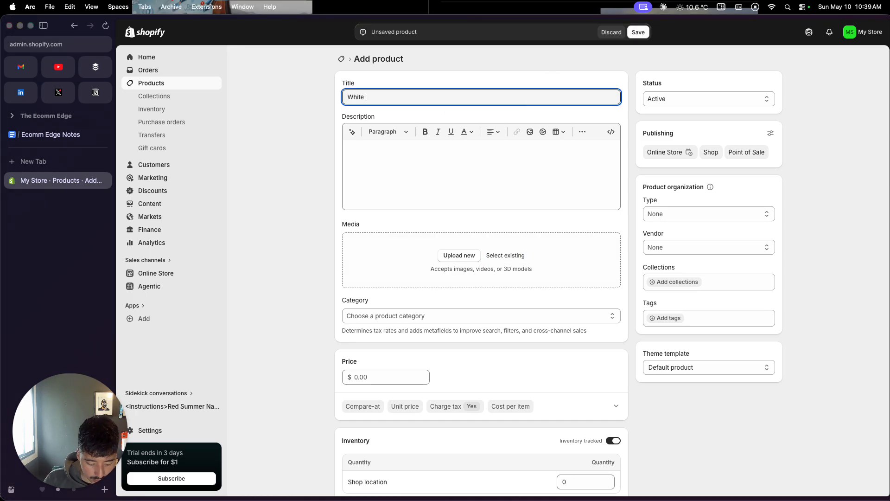
type("Summer Nails")
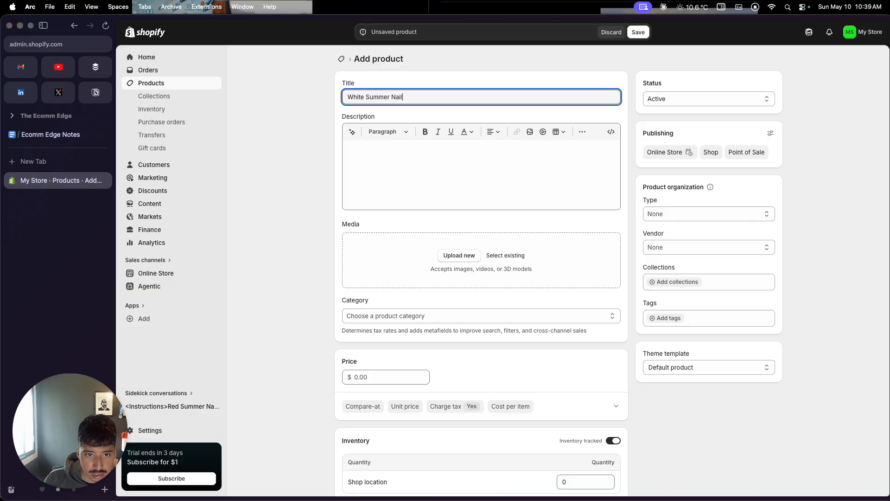
left_click(447, 256)
left_click(640, 32)
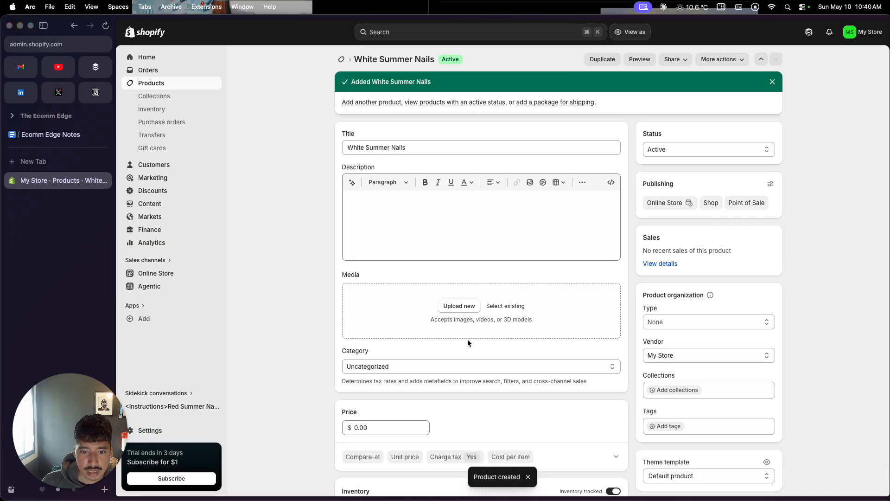
Step: Preview the pictures in the nail store folder and upload JPEG image.jpeg as the new product's media
left_click(467, 308)
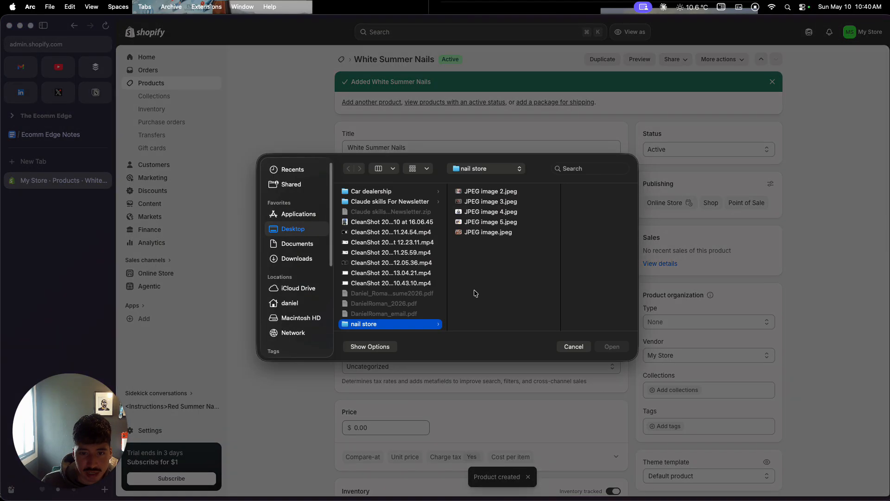
left_click(479, 202)
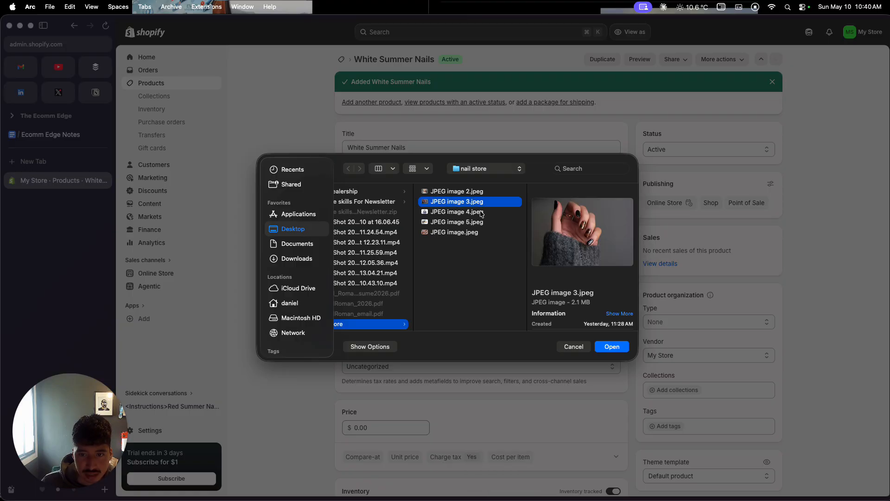
left_click(481, 212)
left_click(477, 222)
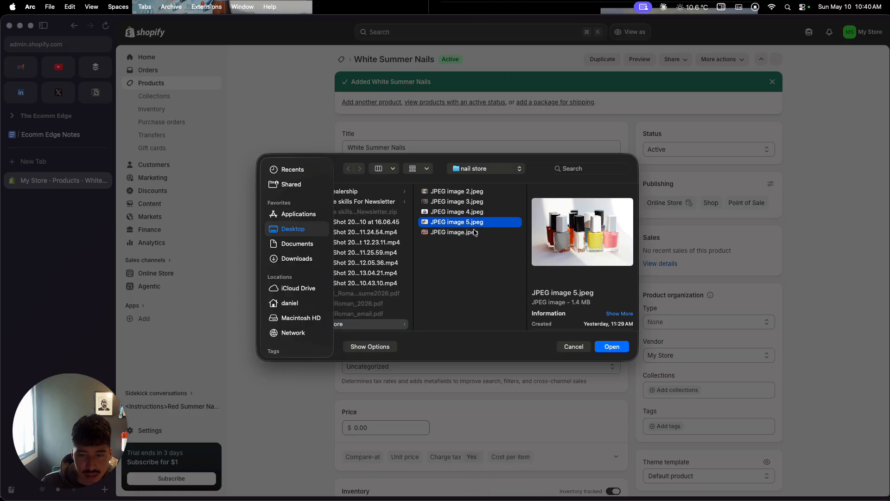
left_click(474, 233)
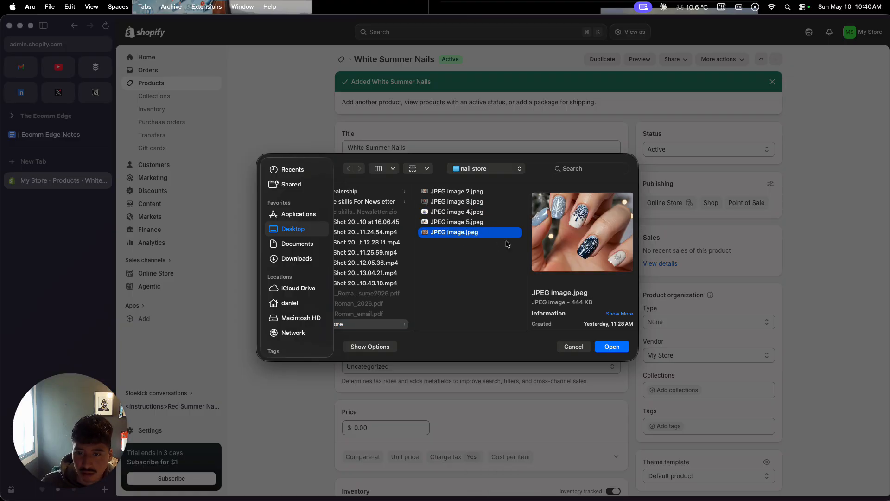
left_click(618, 351)
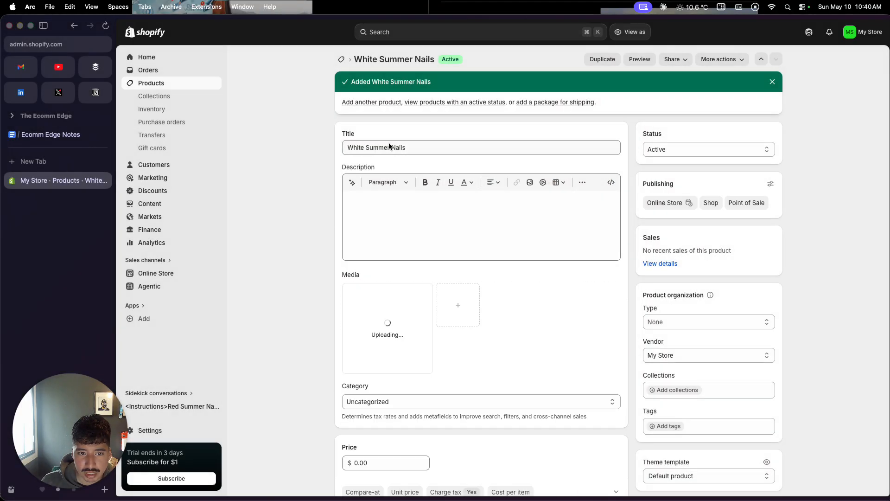
Step: Change the product title to "Wintery Design Nails"
left_click(362, 147)
double_click(363, 147)
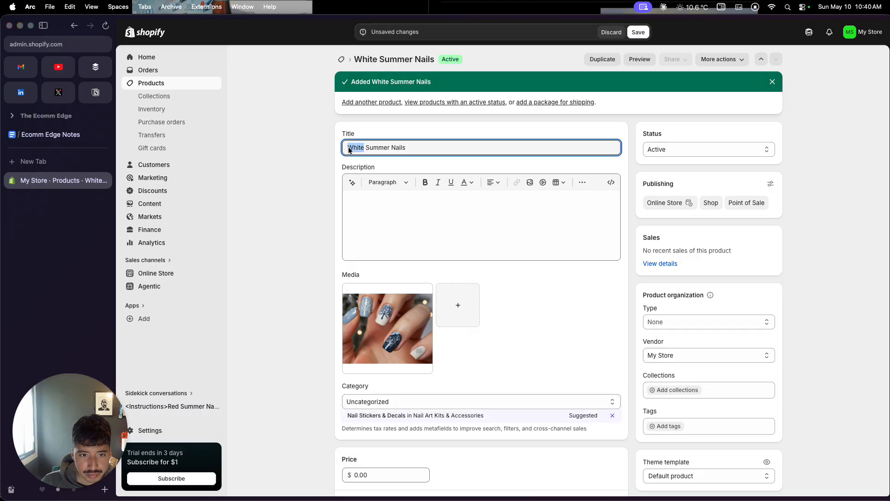
type("Wintery")
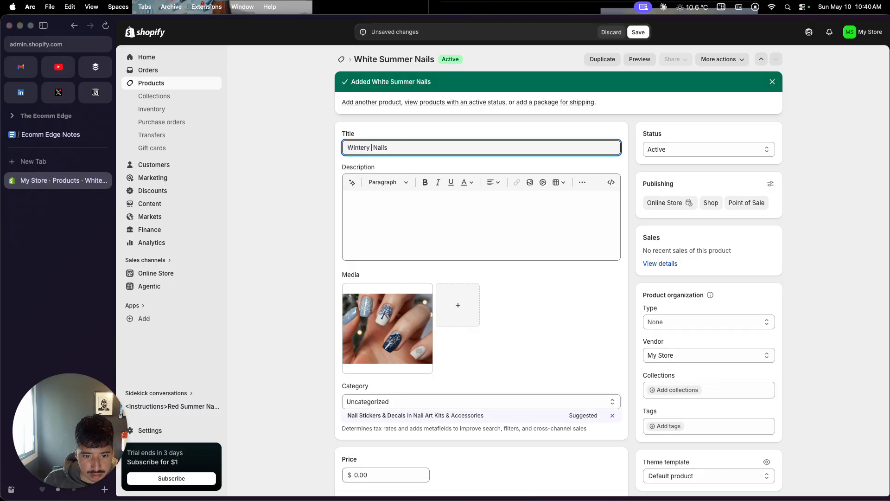
type(" Design")
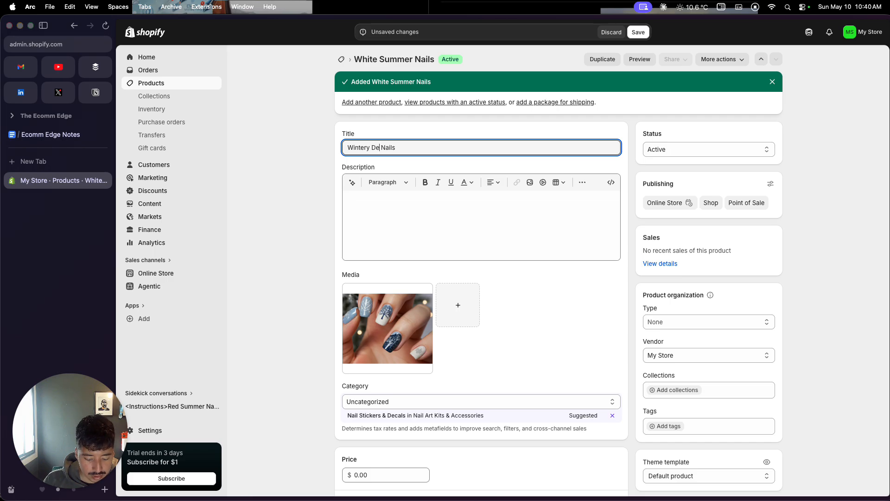
Step: Generate the product description with the AI text generator, using the copied title "Wintery Design Nails" as the prompt
left_click(364, 198)
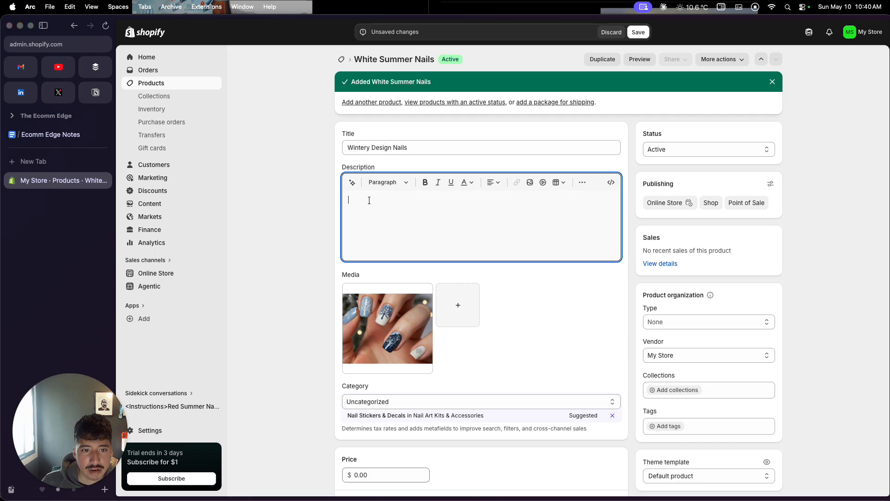
left_click(382, 149)
key("super+a")
key("super+c")
left_click(351, 182)
key("super+v")
key("Return")
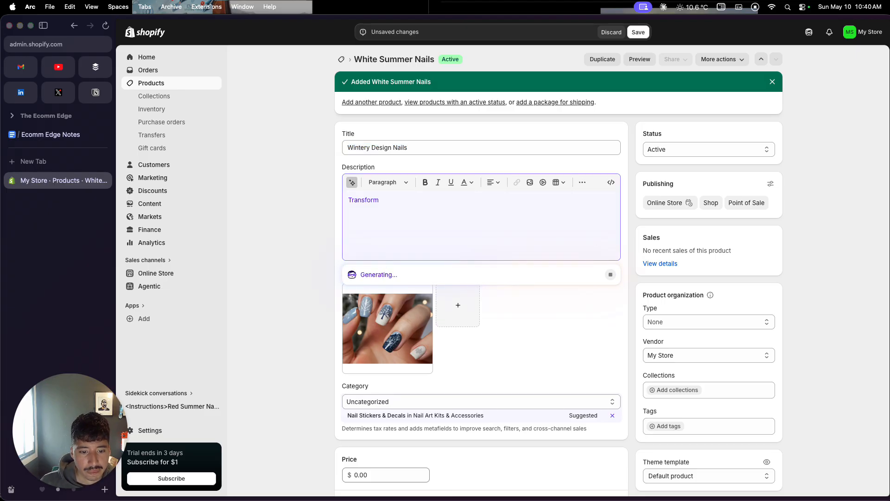
scroll(321, 338, "down", 4)
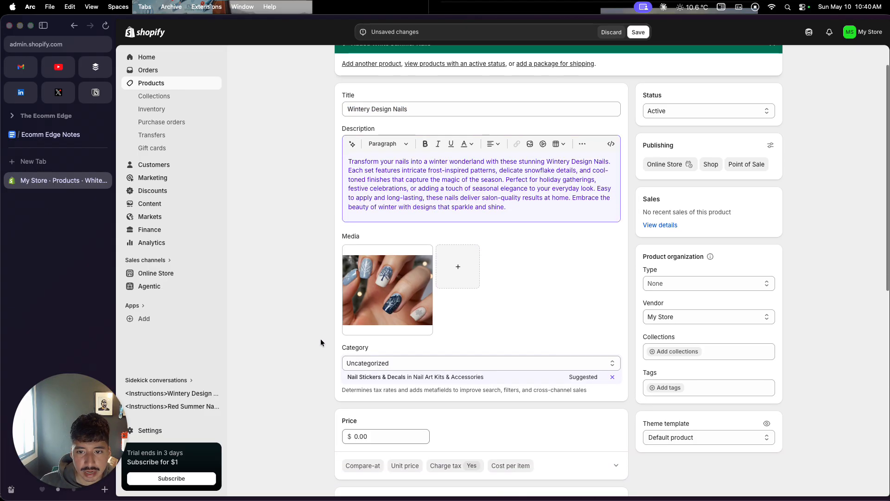
Step: Set the Wintery Design Nails price to $90 and its compare-at price to $120, and save the product
scroll(321, 339, "down", 1)
left_click(356, 352)
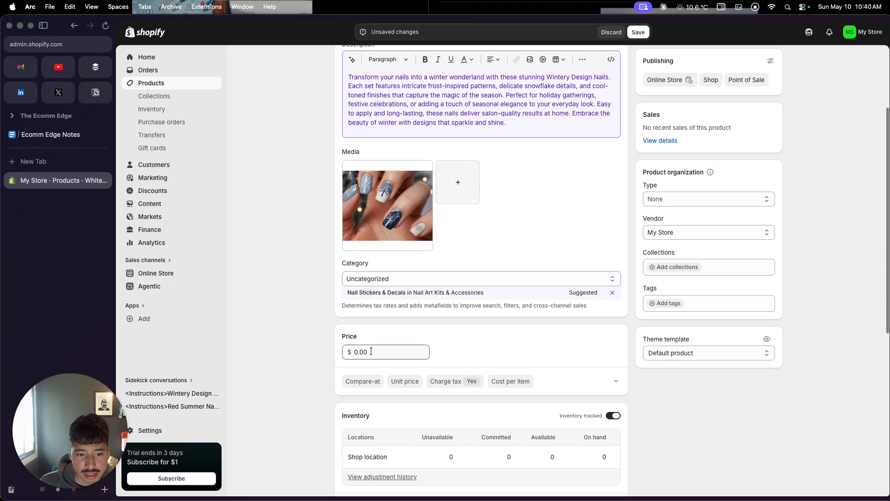
double_click(357, 351)
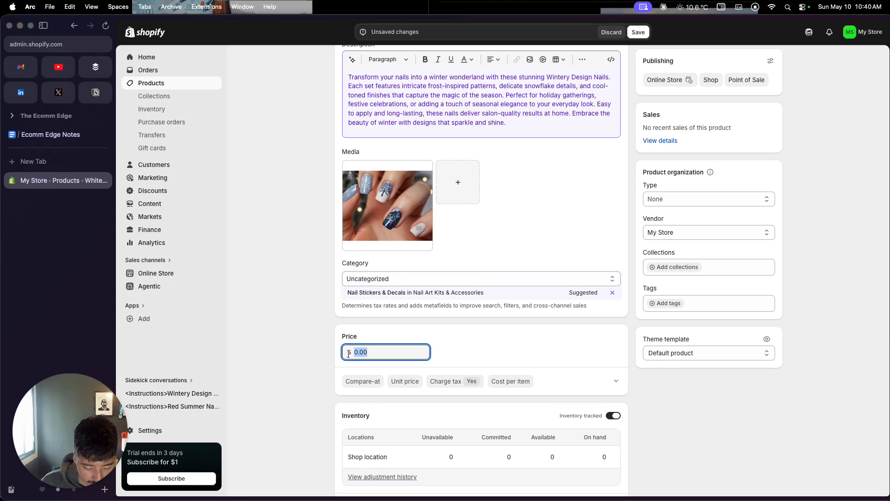
type("90")
left_click(359, 382)
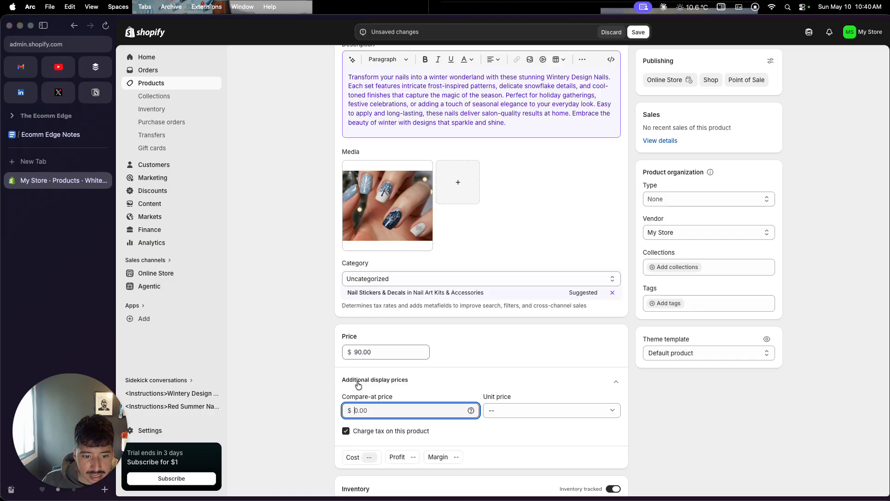
type("120")
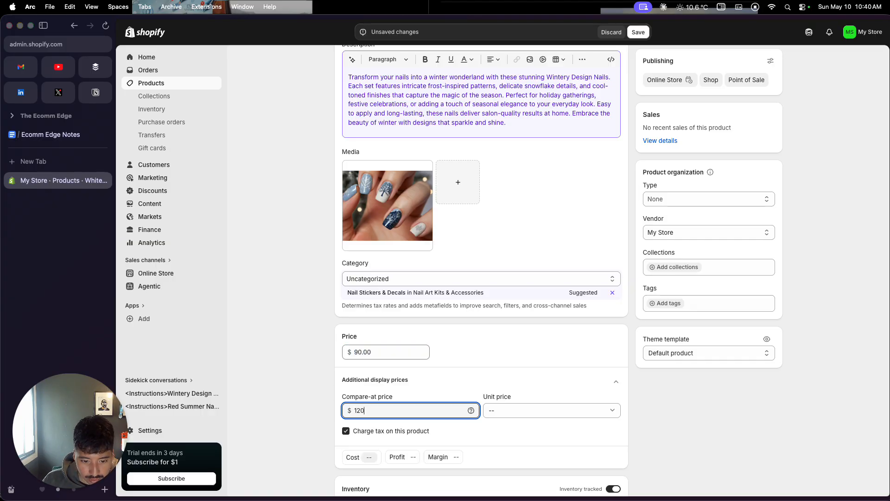
left_click(307, 371)
scroll(307, 371, "down", 10)
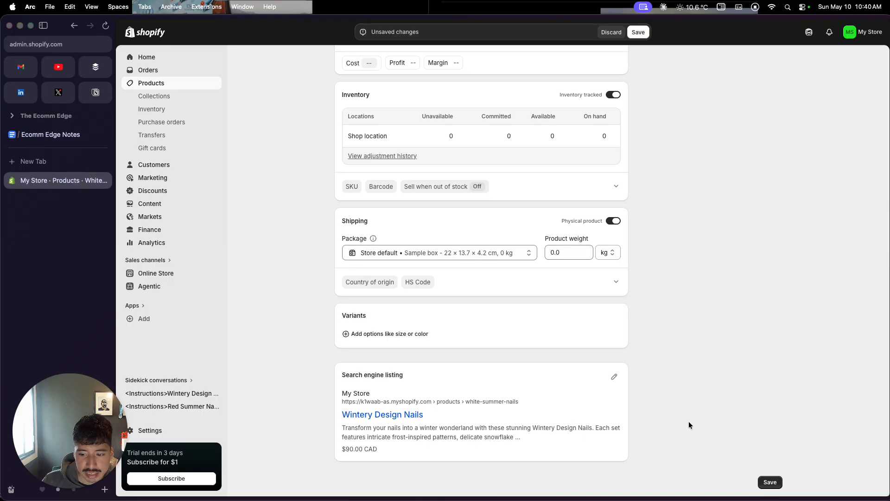
left_click(769, 482)
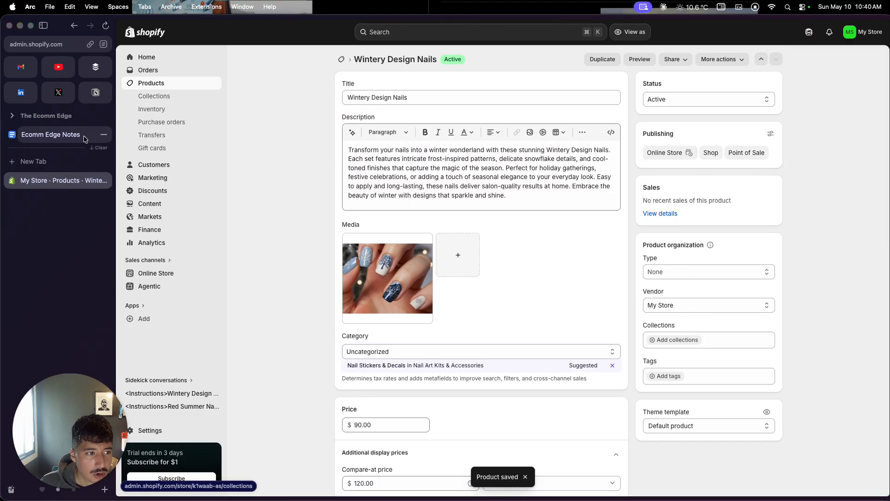
Step: Switch to the Ecomm Edge Notes document and check off "Create an account and store" and "Add Products (tools, nail, designs etc)"
left_click(69, 139)
left_click(356, 147)
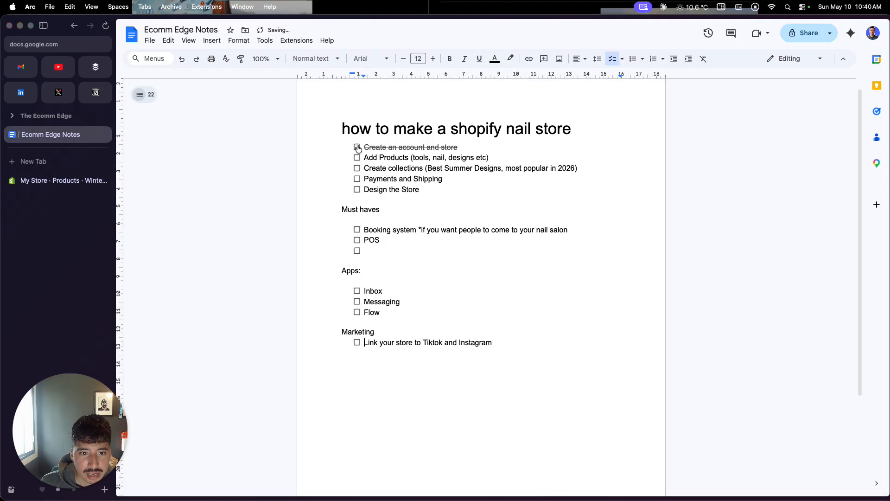
left_click(356, 158)
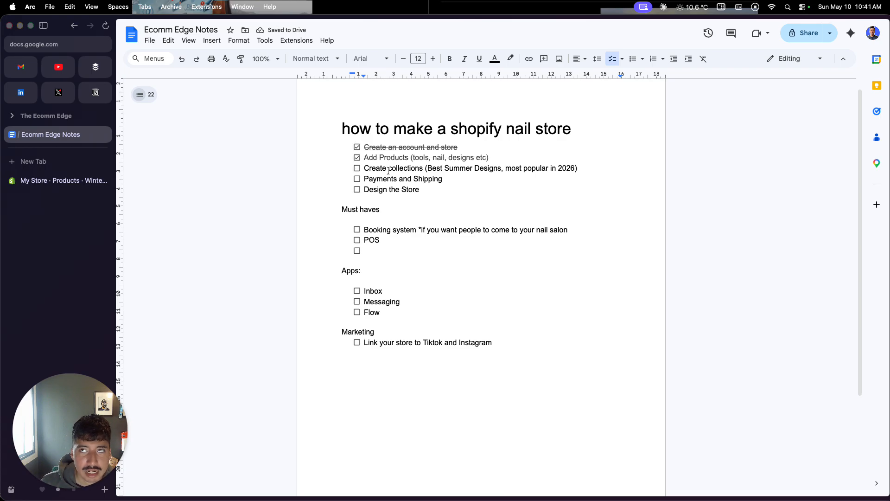
Step: Switch back to the Shopify admin, create a manual collection titled "Nail Supply 2026 Collections" and save it
left_click(58, 180)
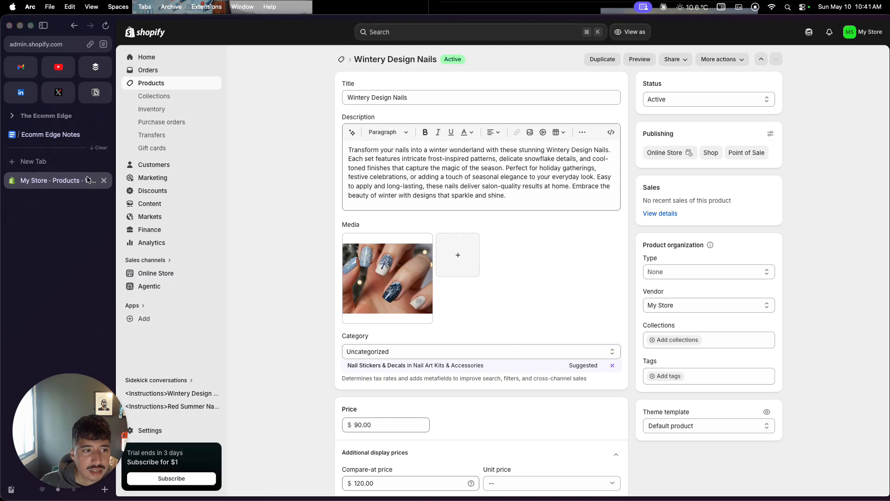
left_click(172, 99)
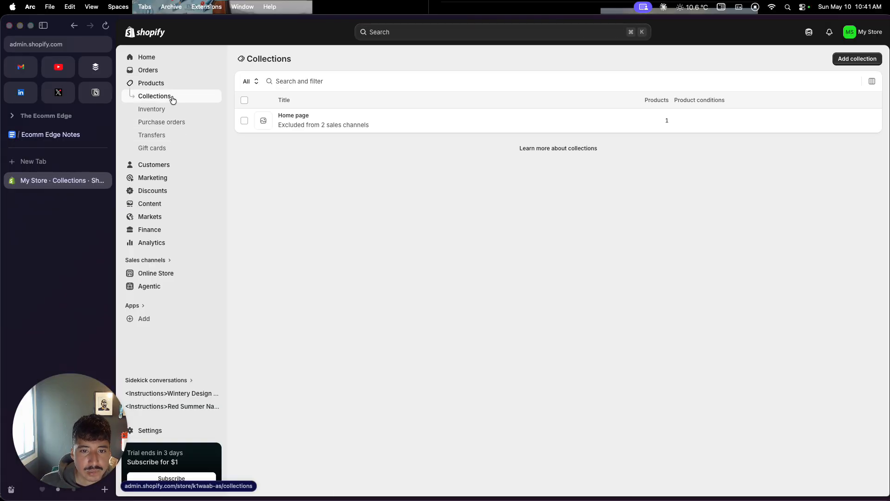
left_click(868, 59)
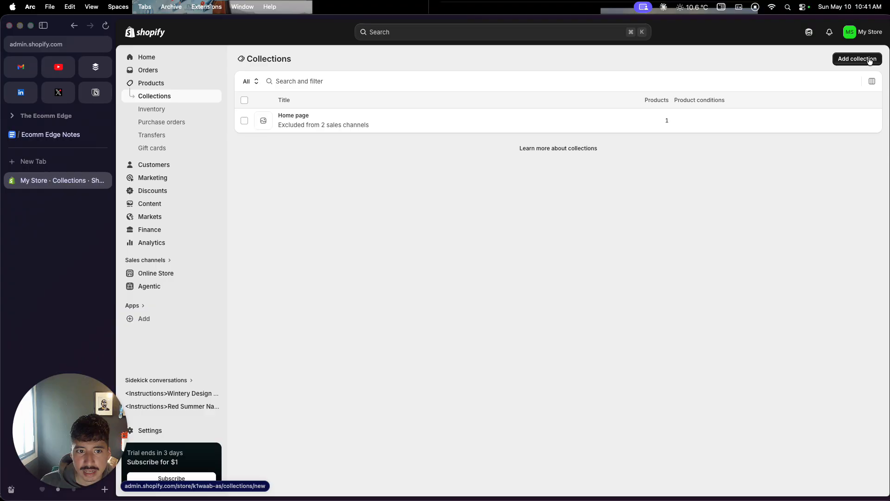
left_click(523, 96)
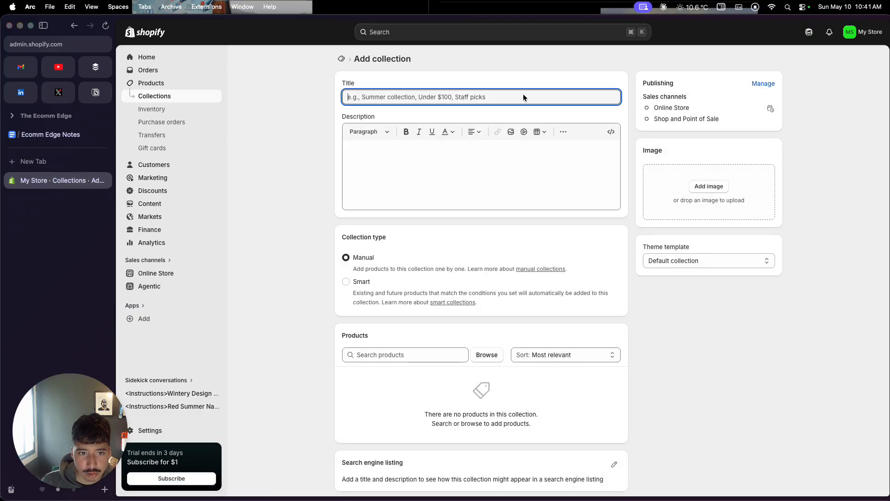
type("Nail")
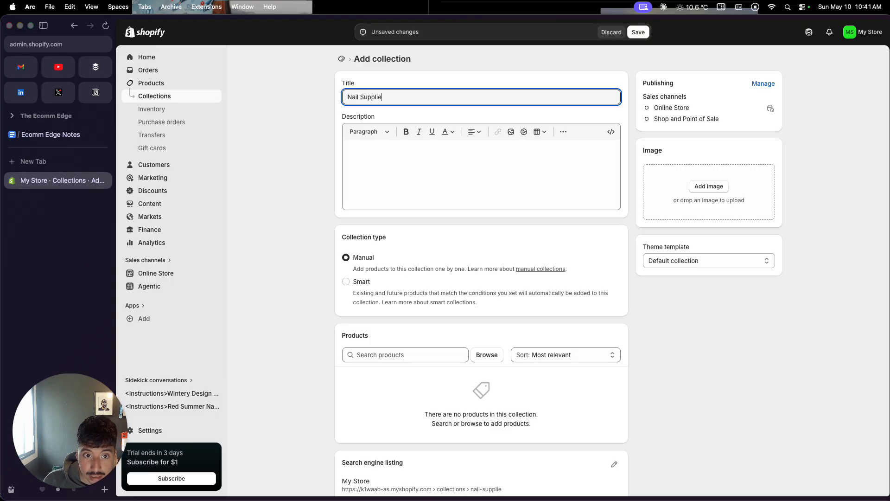
type(" Supply ")
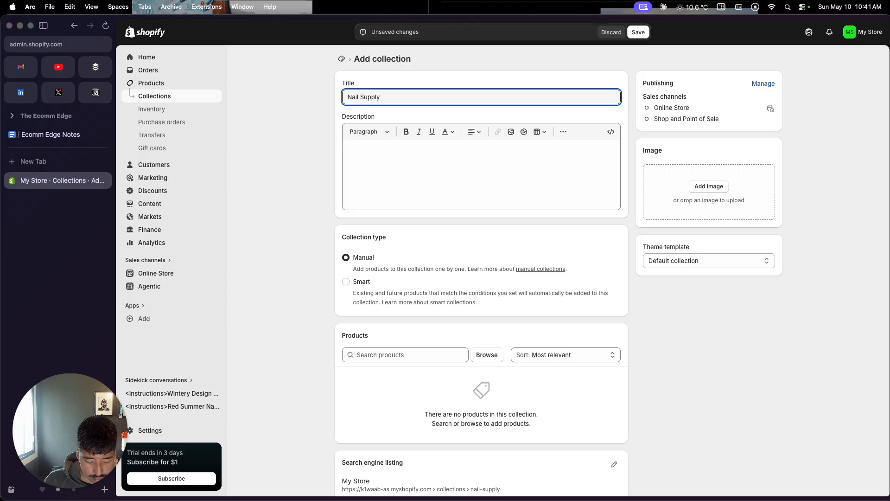
type("2026 Collections")
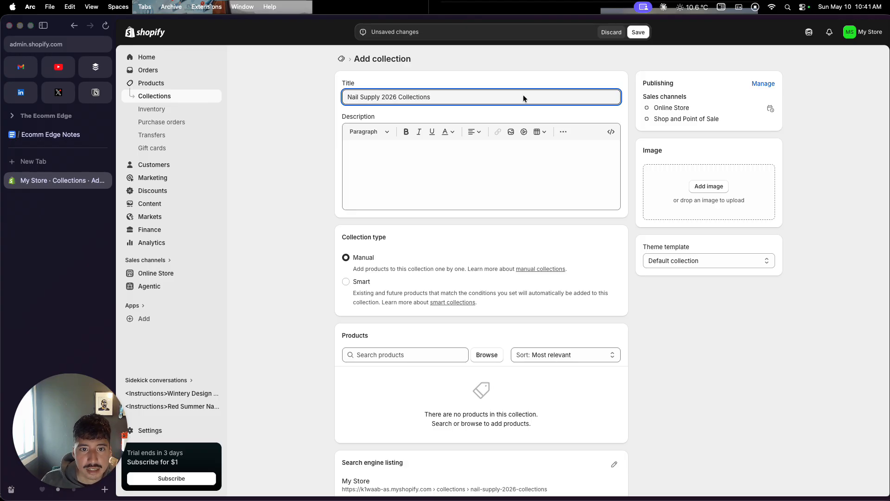
left_click(493, 167)
scroll(402, 296, "down", 3)
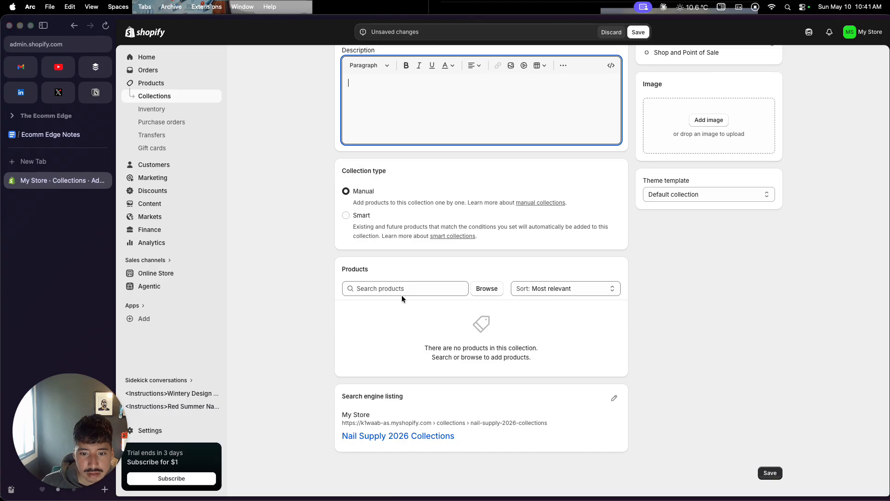
scroll(402, 295, "up", 3)
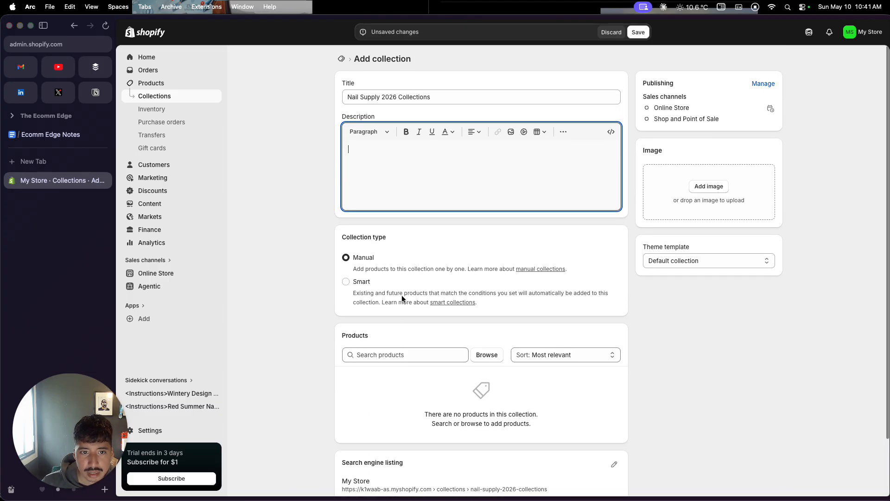
key("super+s")
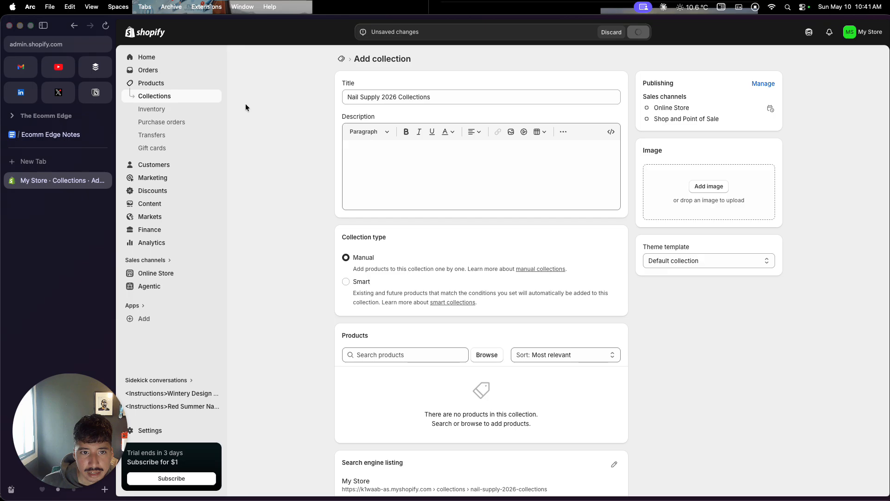
Step: Add a new product titled "Color Nail Supplies" and save it
left_click(163, 85)
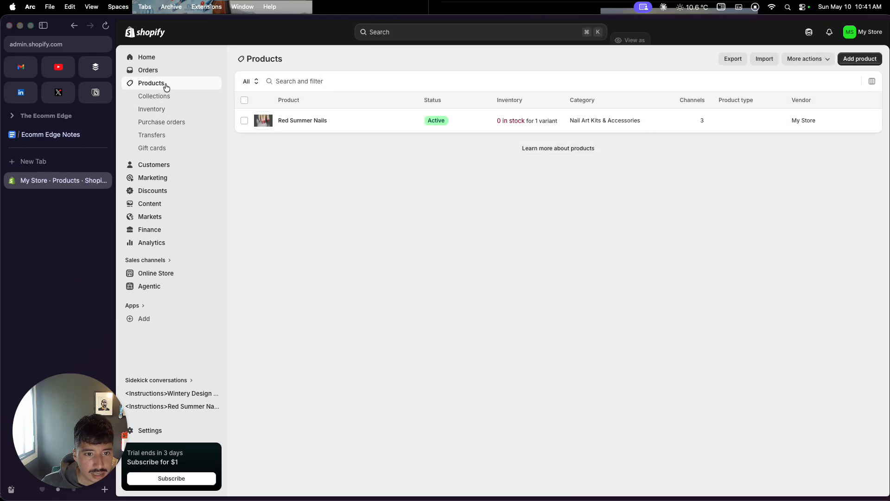
left_click(860, 58)
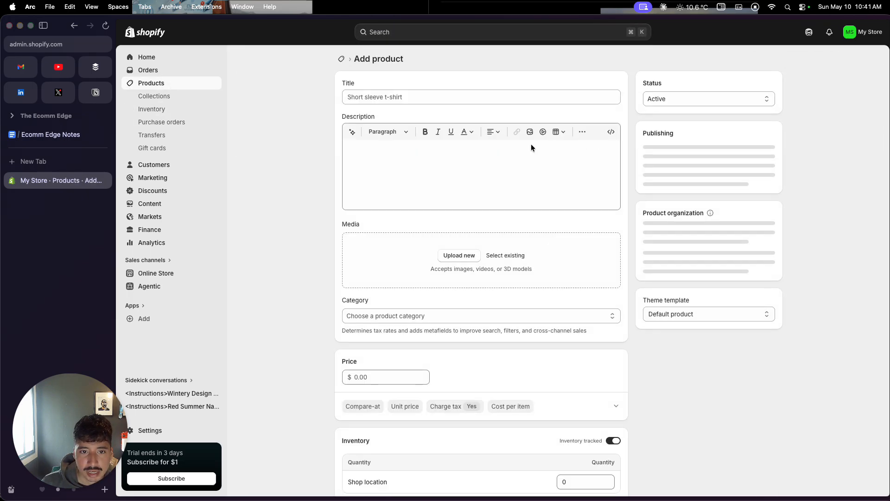
left_click(478, 96)
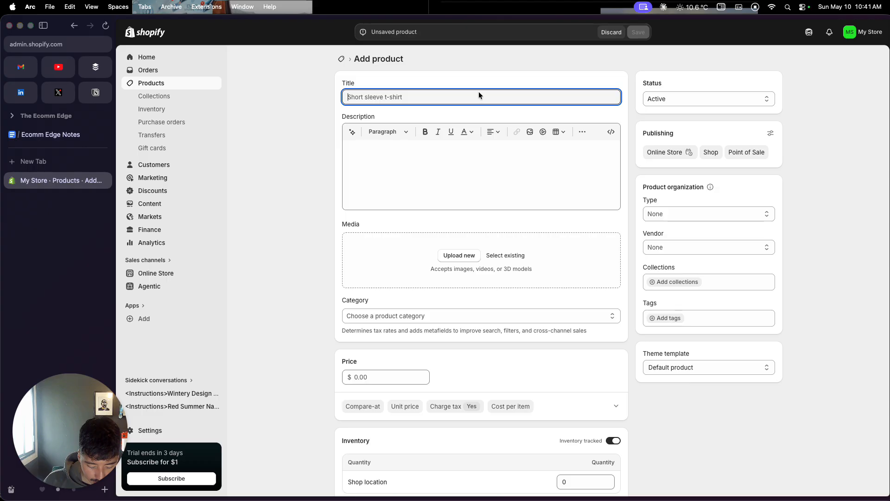
type("Color Nail Supplies")
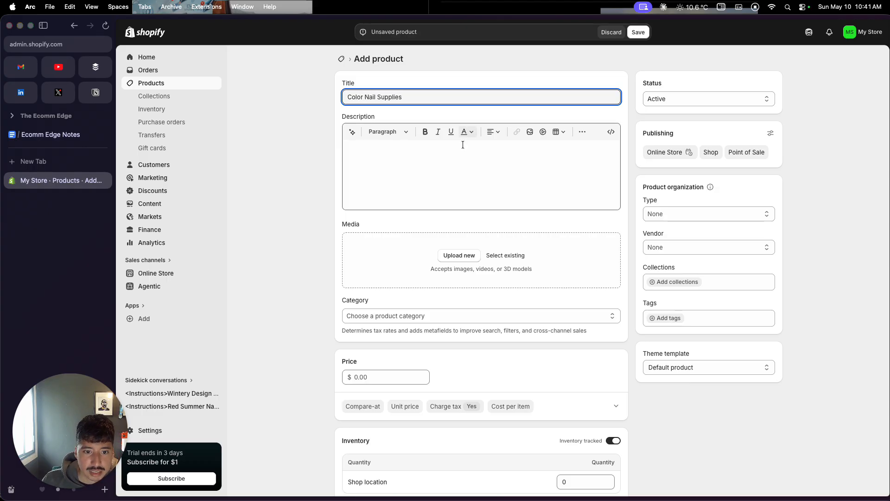
left_click(463, 255)
left_click(638, 32)
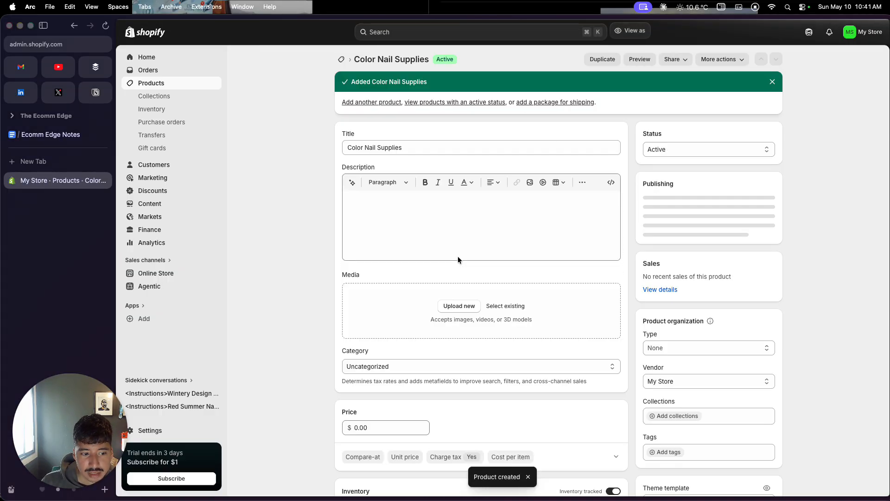
Step: Upload JPEG image 5.jpeg from the nail store folder as the Color Nail Supplies product's media
left_click(459, 305)
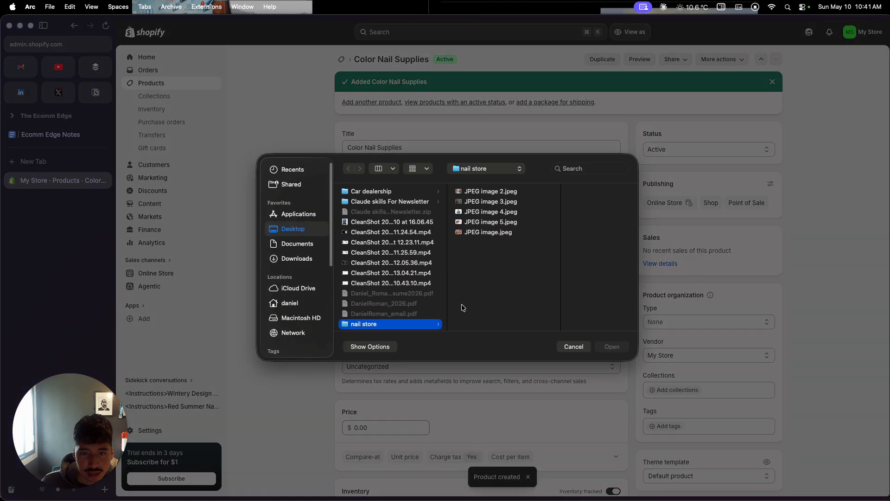
left_click(493, 222)
left_click(493, 232)
left_click(492, 223)
left_click(617, 346)
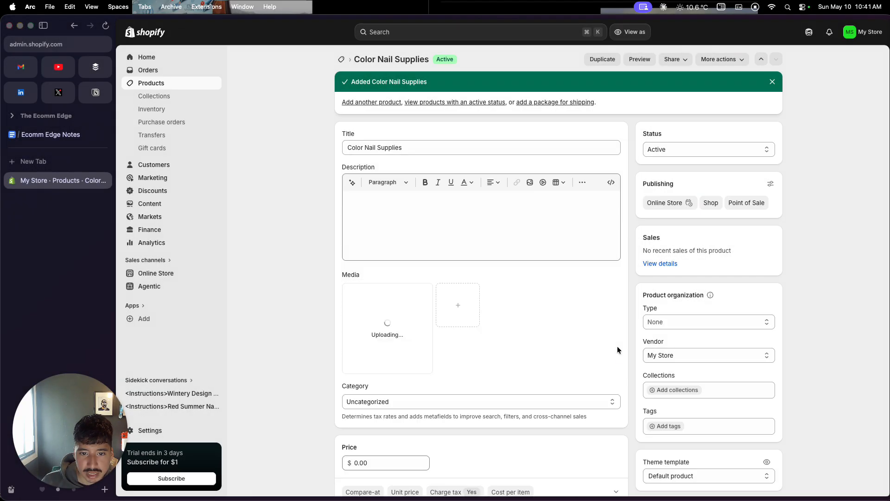
Step: Set the Color Nail Supplies price to $80 and save the product
scroll(502, 384, "down", 5)
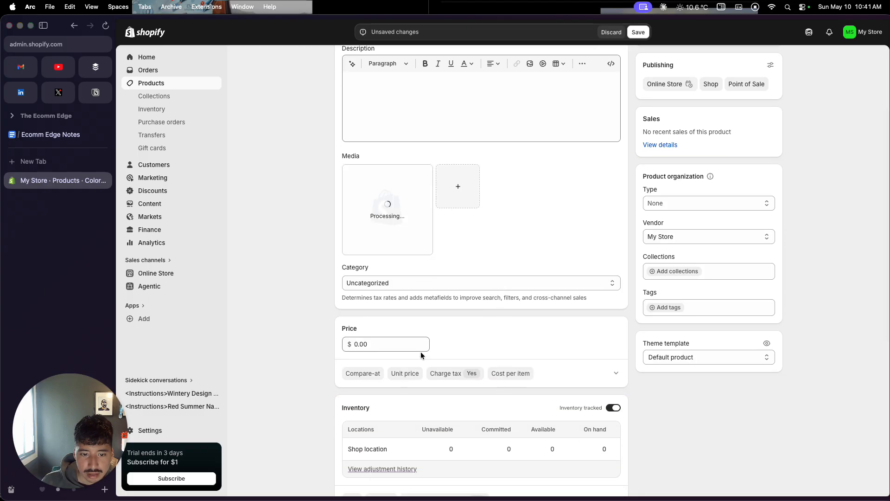
left_click(346, 342)
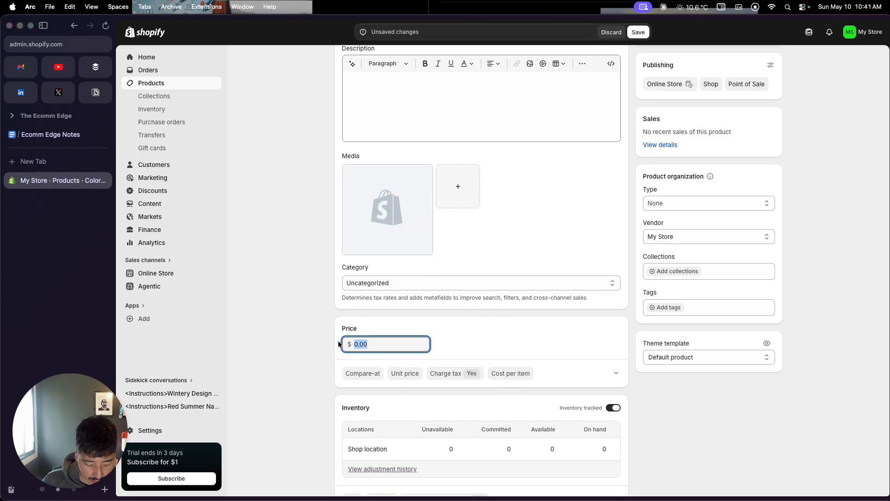
type("80")
scroll(465, 315, "up", 5)
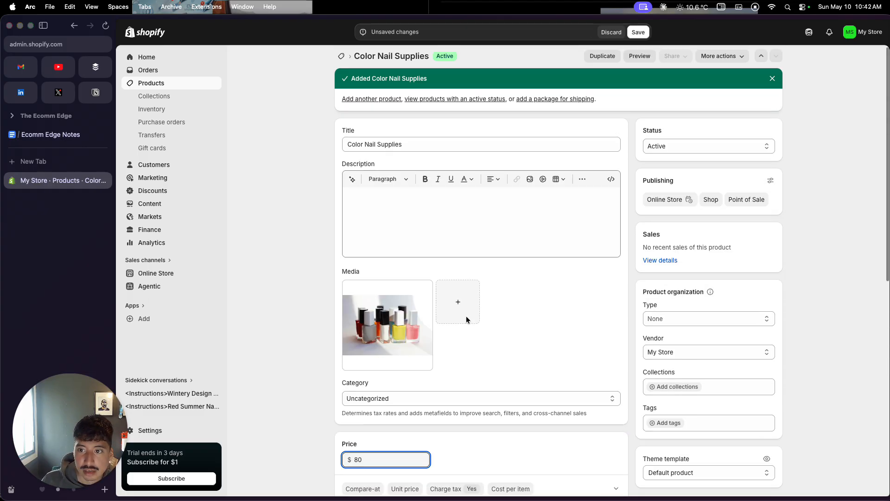
left_click(638, 33)
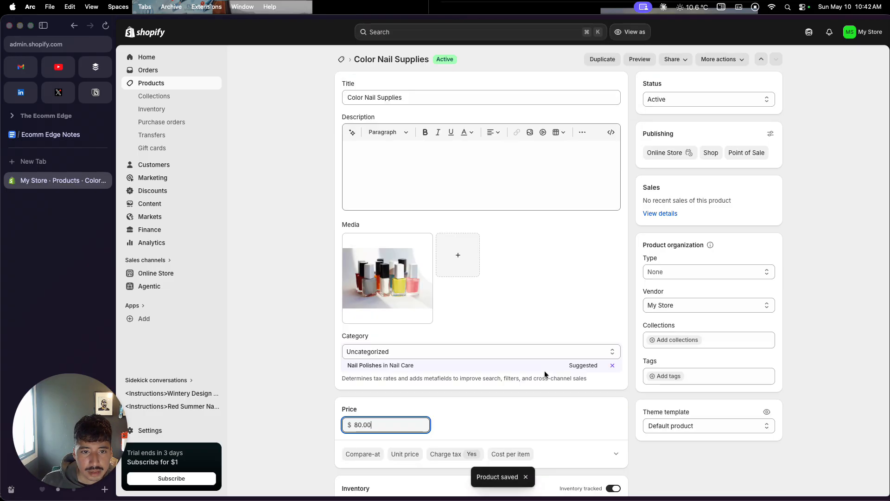
Step: Return to the product list and start adding another product
left_click(184, 83)
left_click(860, 59)
left_click(446, 96)
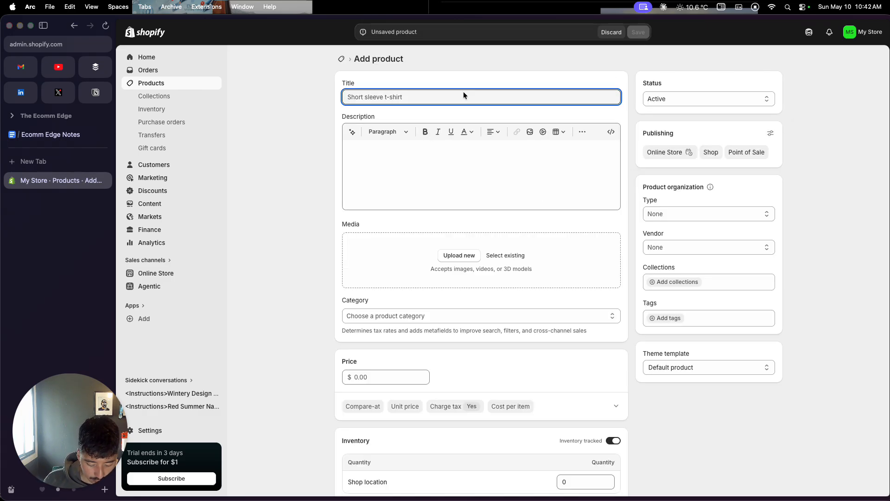
type("Col")
key("BackSpace")
key("BackSpace")
key("BackSpace")
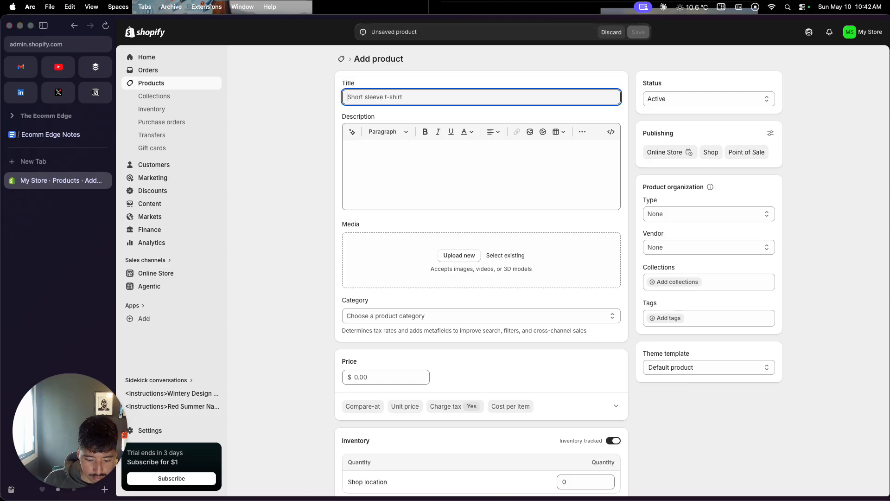
type("Pr")
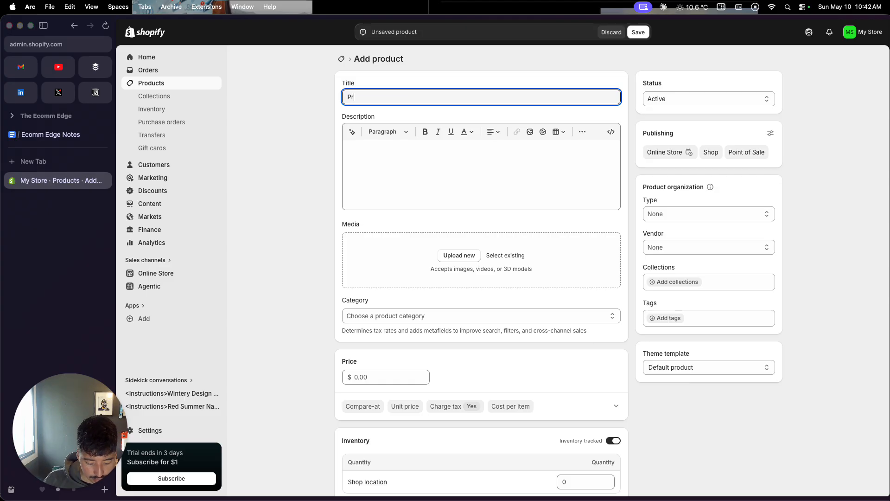
key("BackSpace")
key("BackSpace")
key("BackSpace")
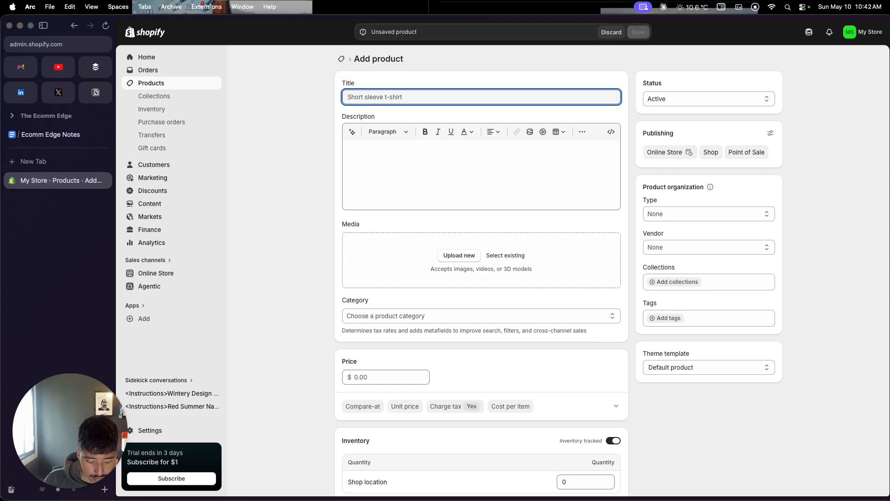
Step: Title the new product "Elite Nail Colors" and save it
type("Elite Nail Colors")
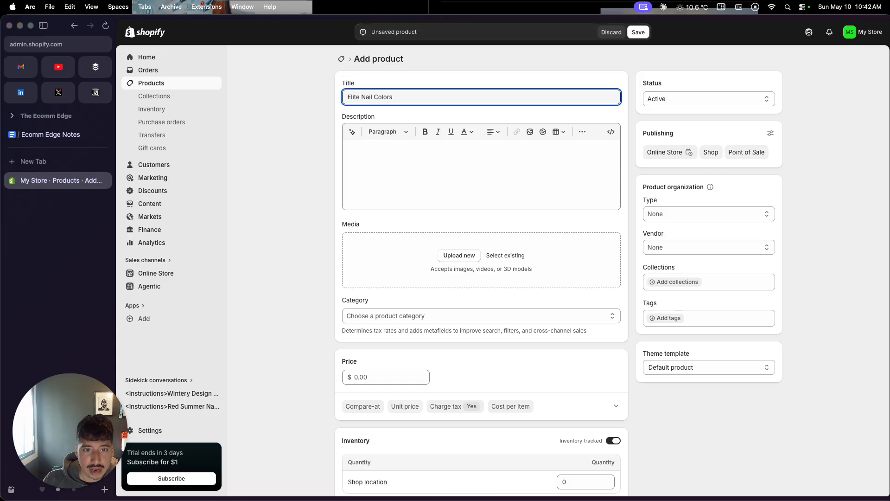
left_click(639, 31)
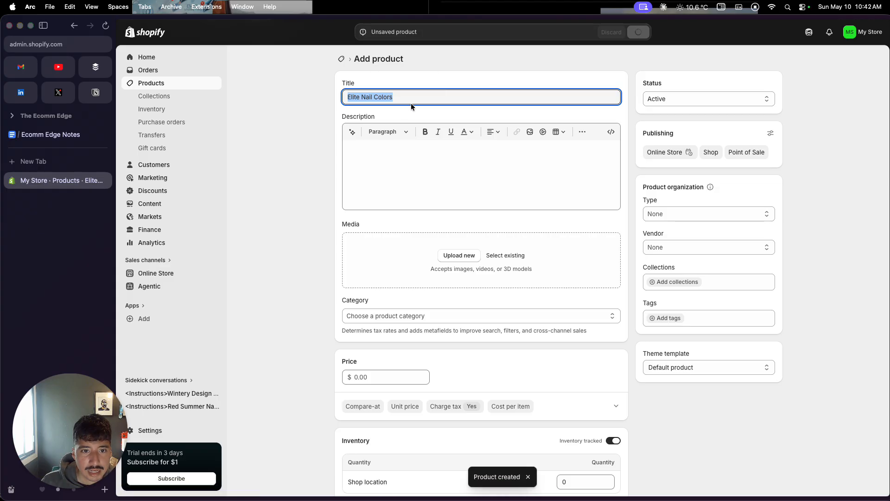
Step: Upload JPEG image 4.jpeg from the nail store folder as the Elite Nail Colors product's media
left_click(454, 304)
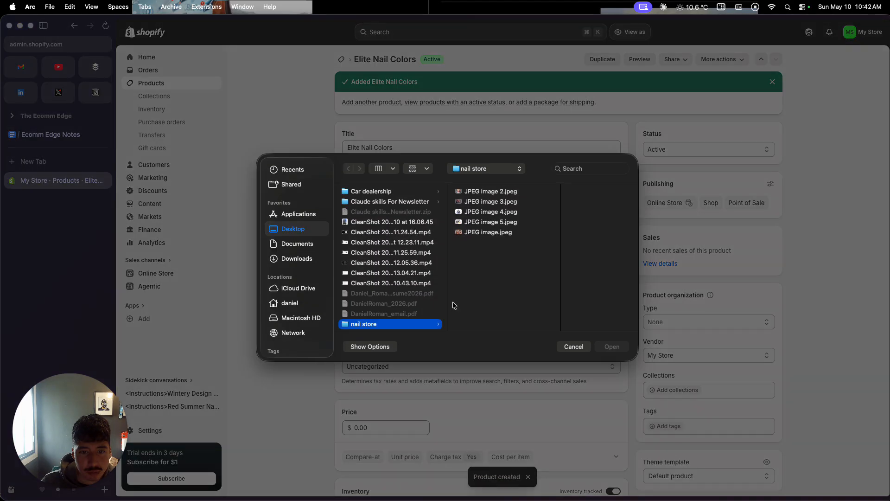
left_click(489, 222)
left_click(482, 212)
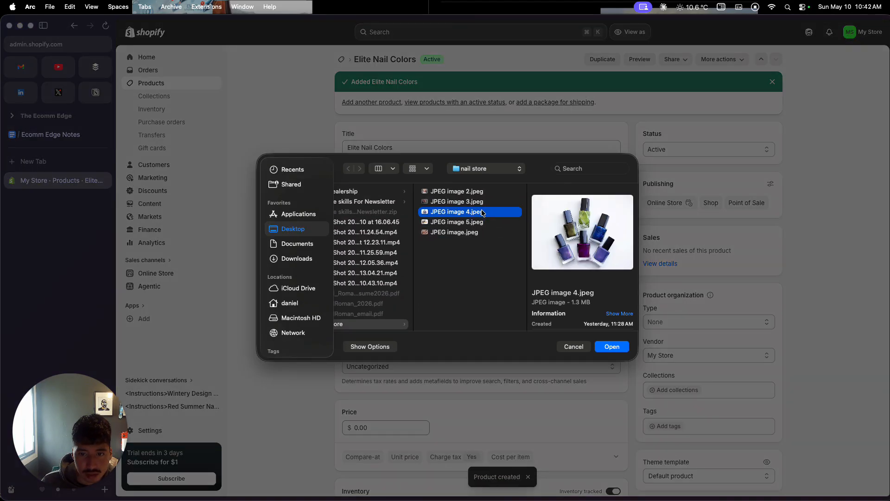
left_click(612, 346)
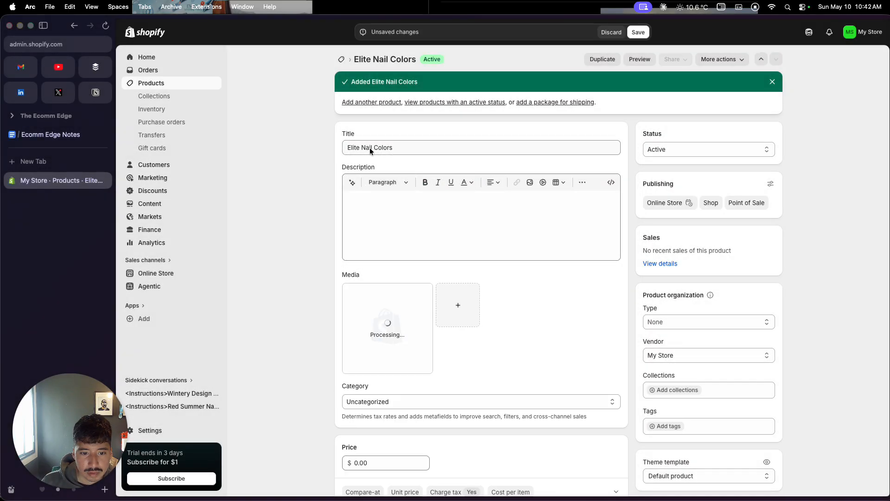
Step: Try to generate an AI description for the Elite Nail Colors product
left_click(384, 212)
triple_click(382, 148)
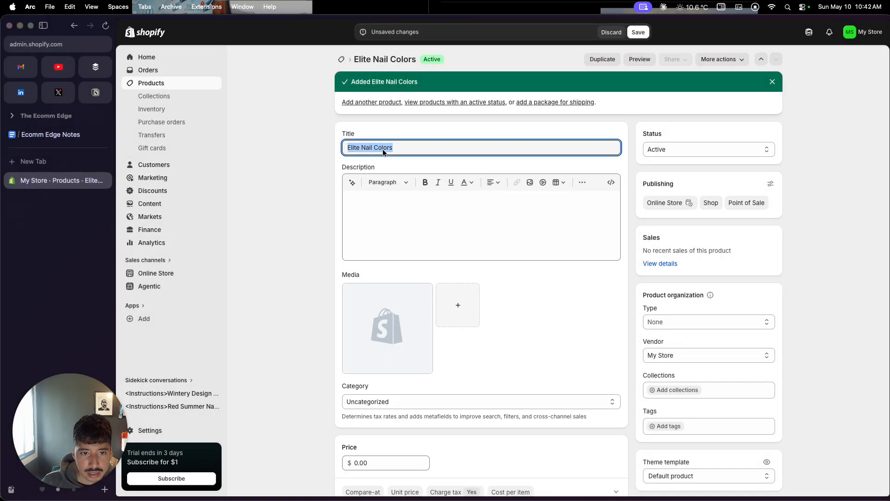
left_click(353, 183)
key("Return")
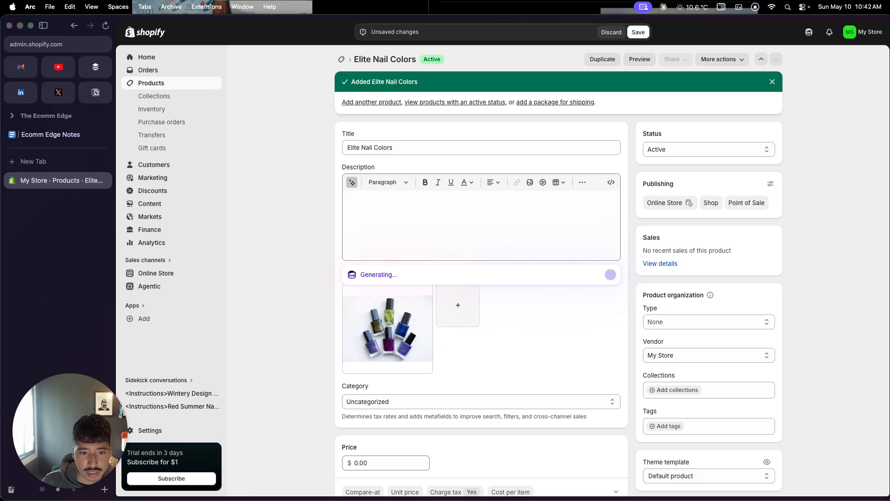
Step: Set the Elite Nail Colors price to $120 with a compare-at price of $200, and save the product
scroll(367, 405, "down", 3)
left_click(346, 369)
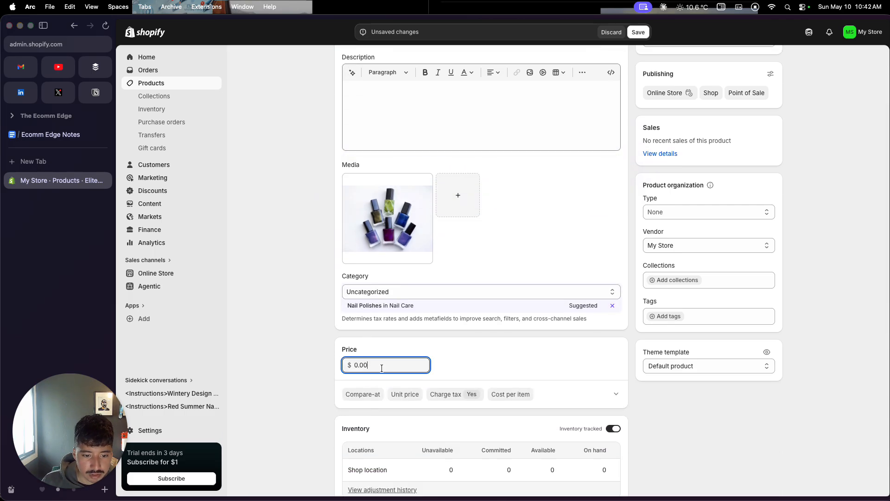
type("120")
left_click(346, 395)
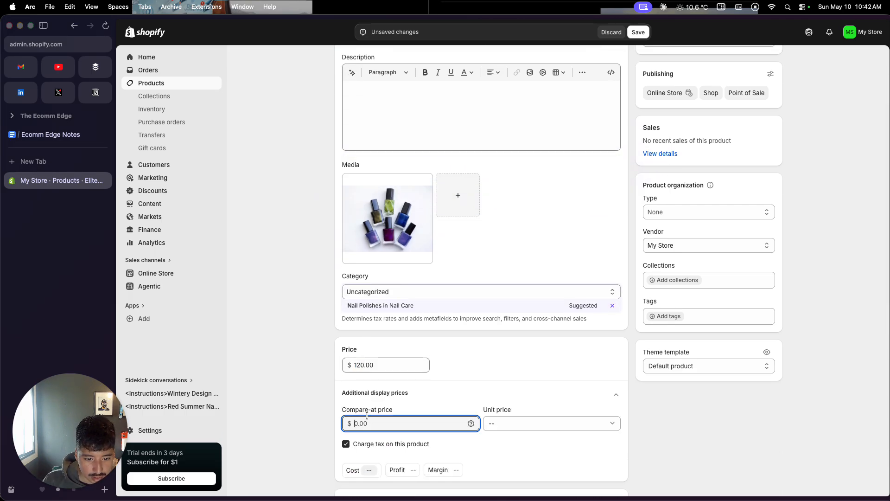
type("200")
left_click(307, 411)
scroll(405, 359, "up", 3)
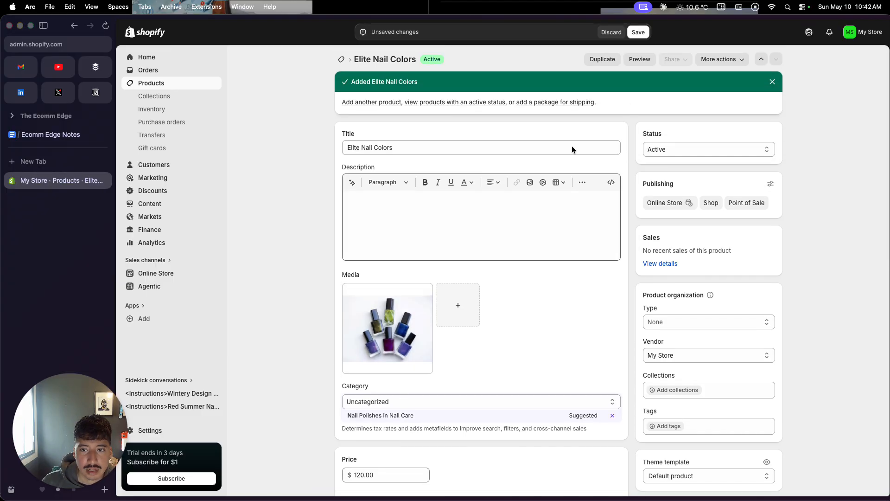
left_click(646, 32)
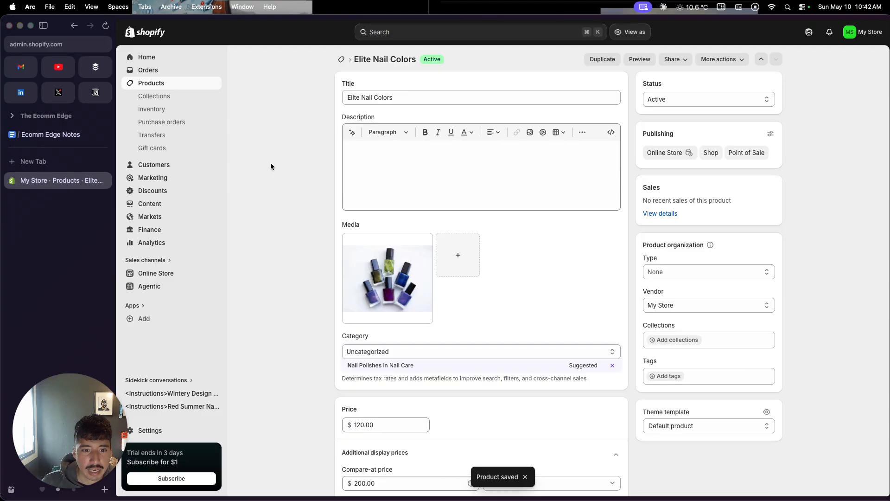
Step: Start a new manual collection titled "Nail Color Supplies"
left_click(178, 96)
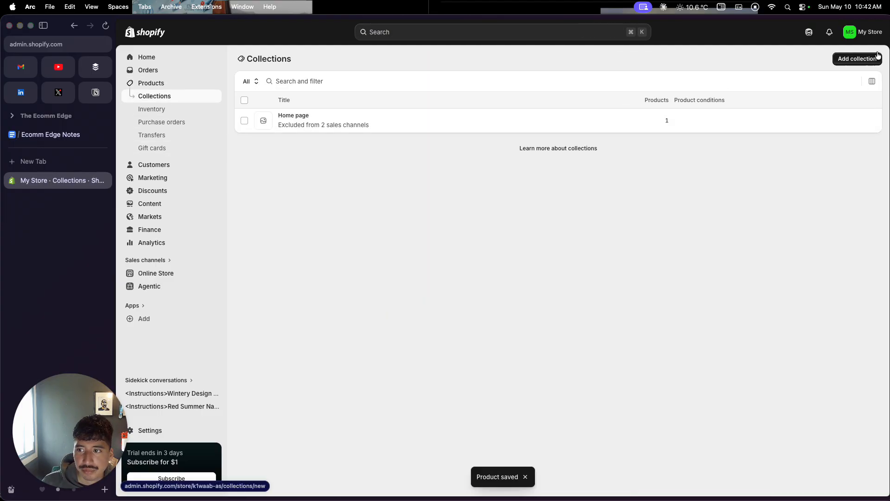
left_click(877, 54)
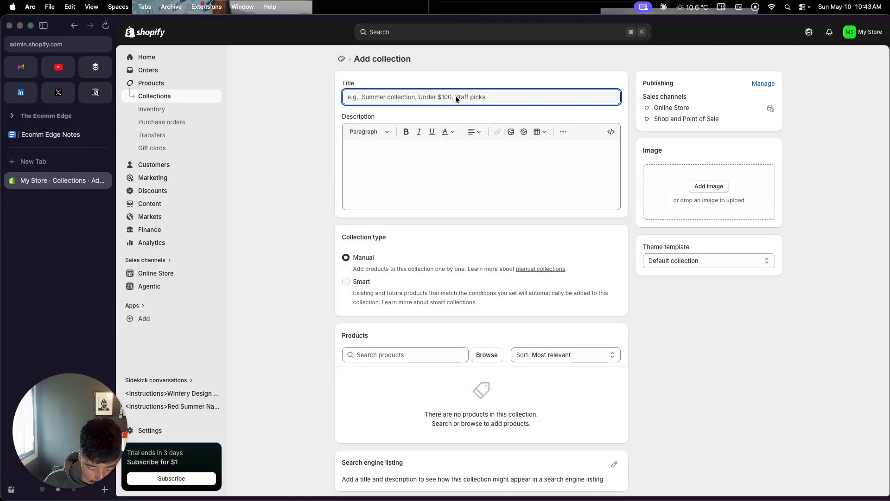
type("Nail Color ")
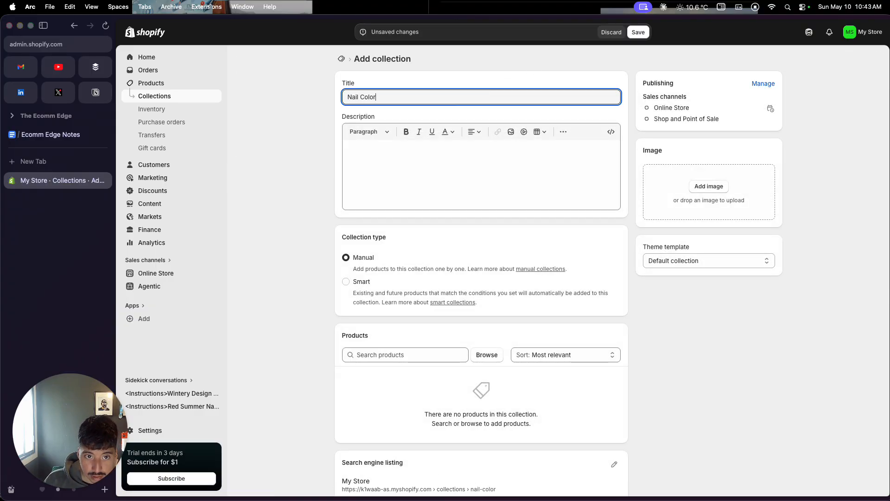
type("Supplies")
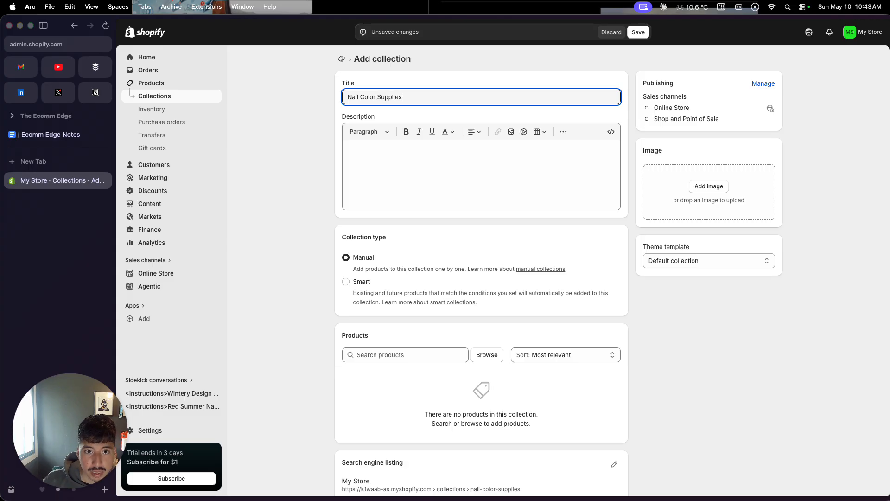
Step: Add the Color Nail Supplies and Elite Nail Colors products to the collection
scroll(436, 226, "down", 3)
left_click(496, 293)
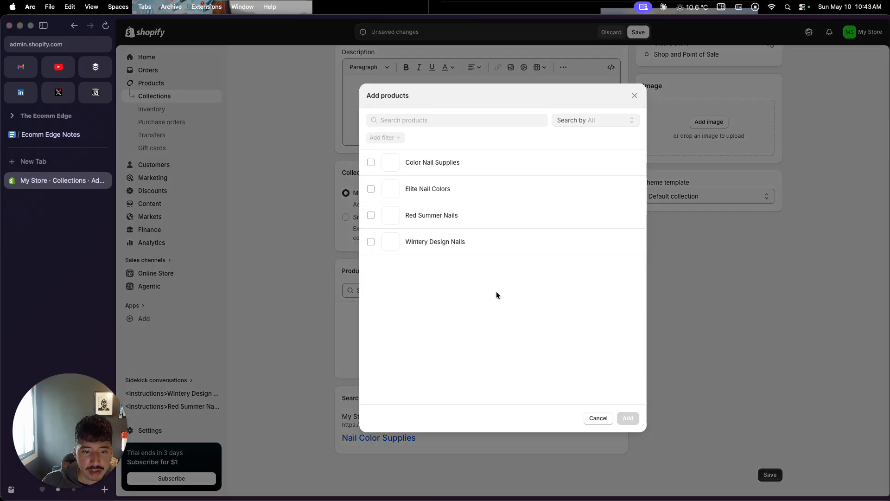
left_click(371, 162)
left_click(370, 189)
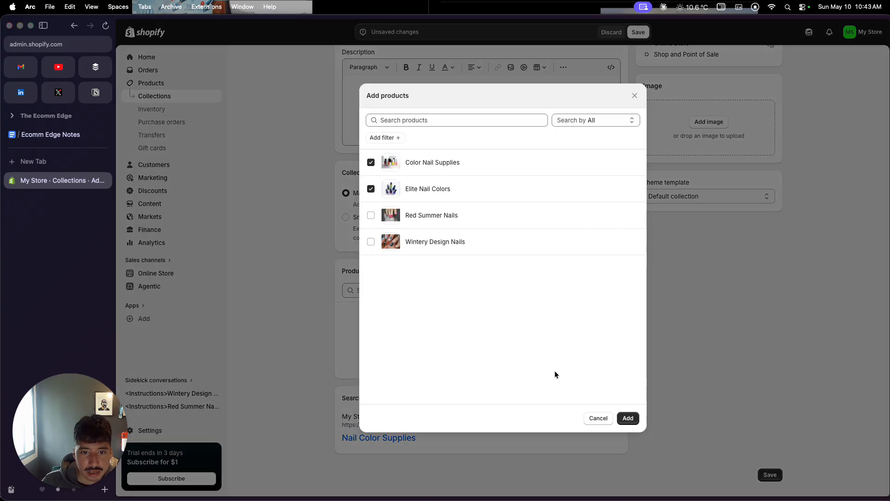
left_click(627, 418)
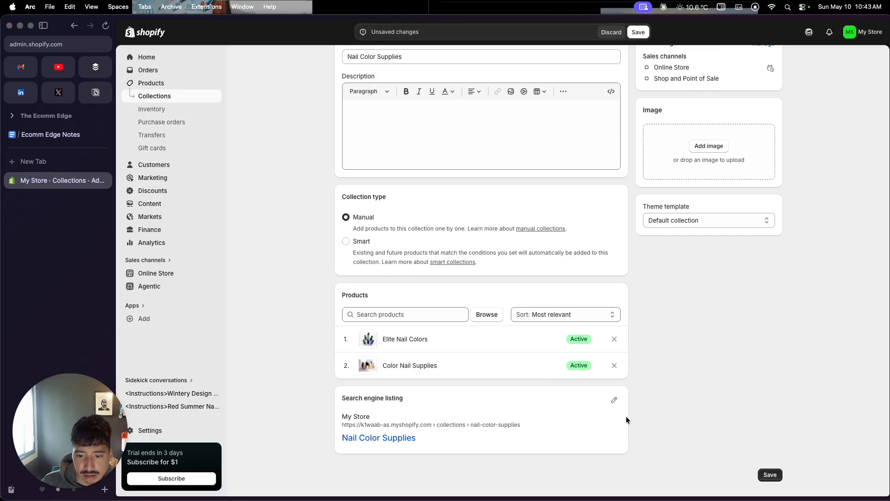
scroll(656, 364, "up", 2)
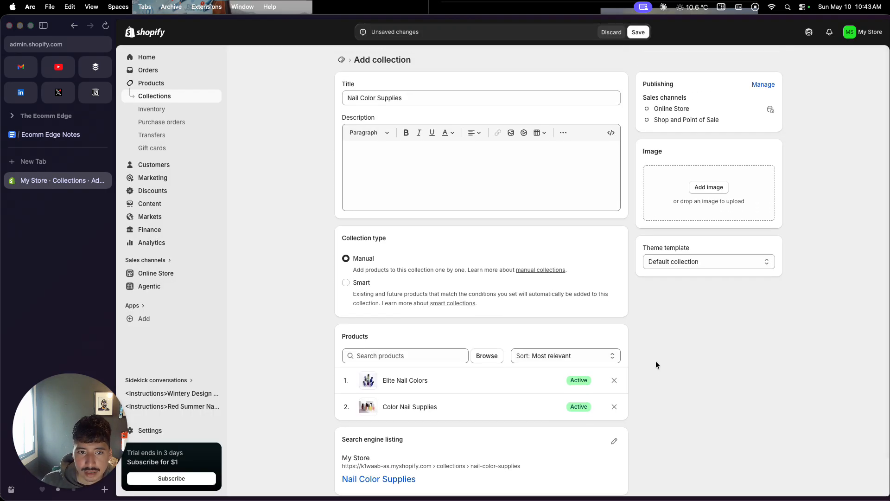
Step: Enter "Nail Color Supplies Description" as the collection's description and save the collection
left_click(387, 148)
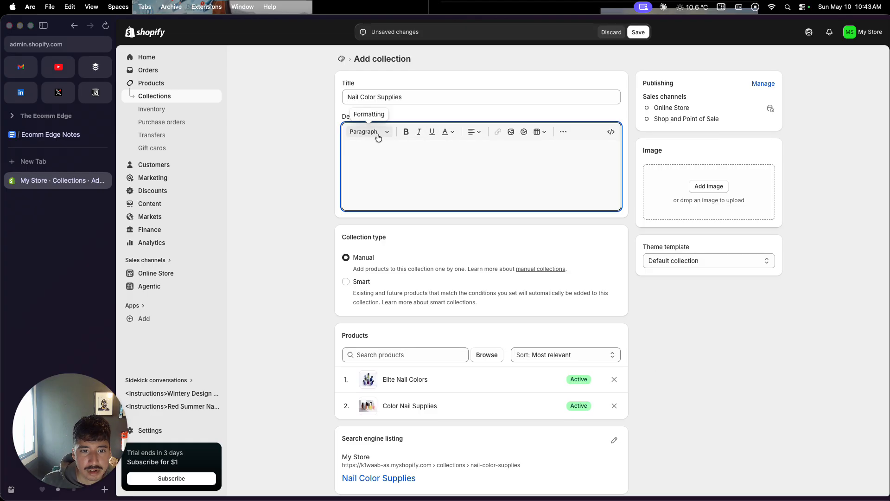
triple_click(391, 97)
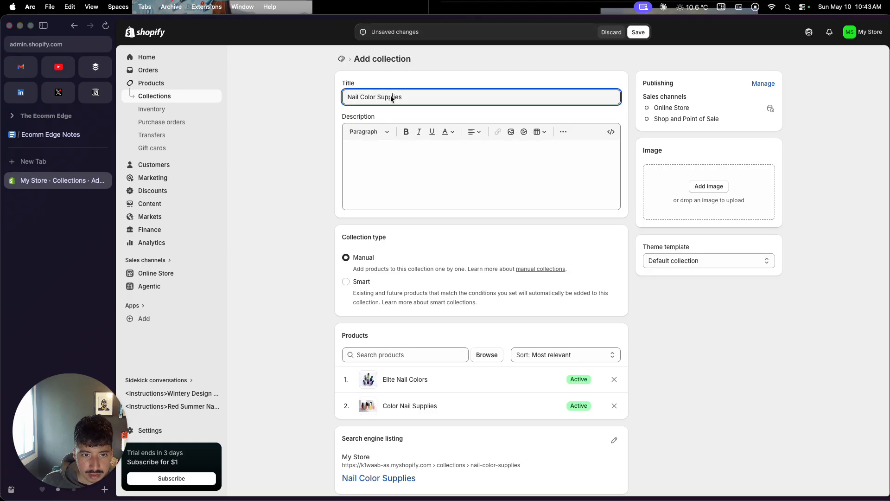
key("super+c")
left_click(395, 156)
key("super+v")
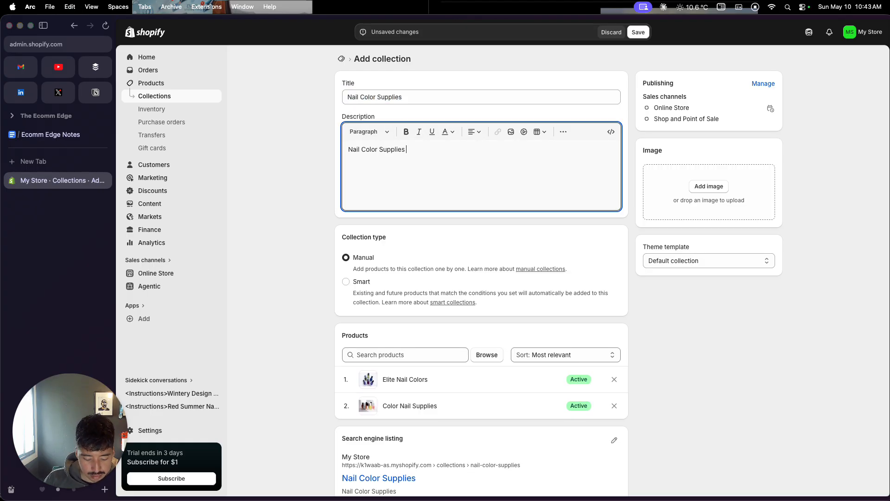
type("Description")
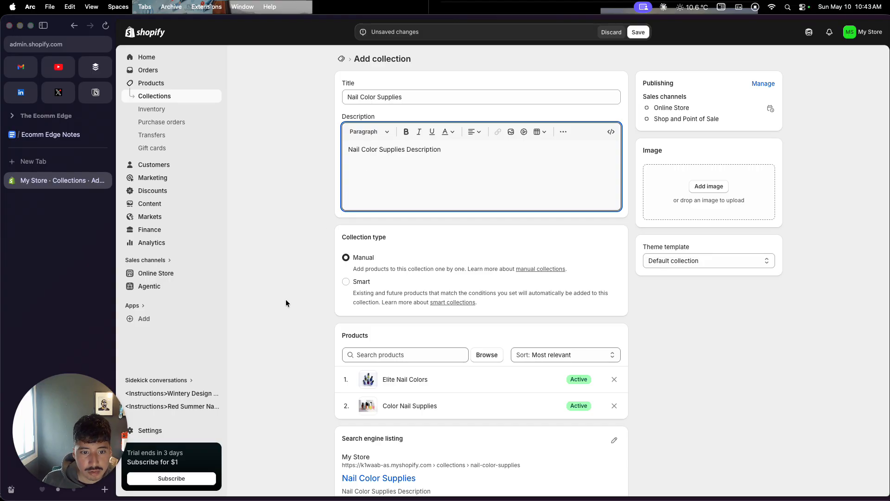
scroll(286, 303, "down", 2)
scroll(286, 303, "up", 2)
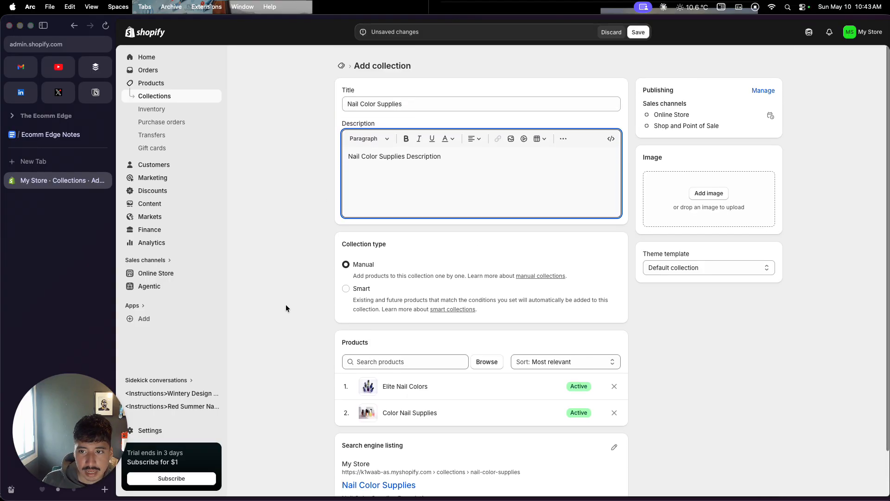
left_click(638, 32)
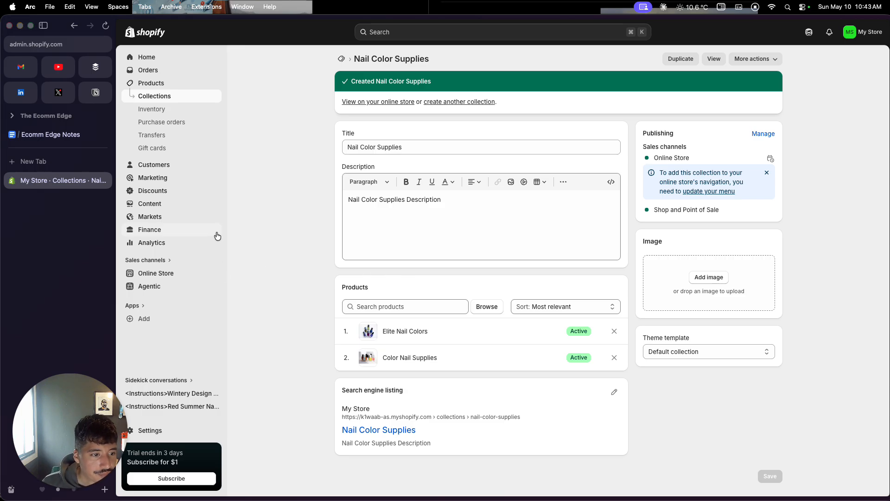
Step: Switch to the Ecomm Edge Notes document, check off the "Create collections" item, and return to the Shopify admin
left_click(52, 134)
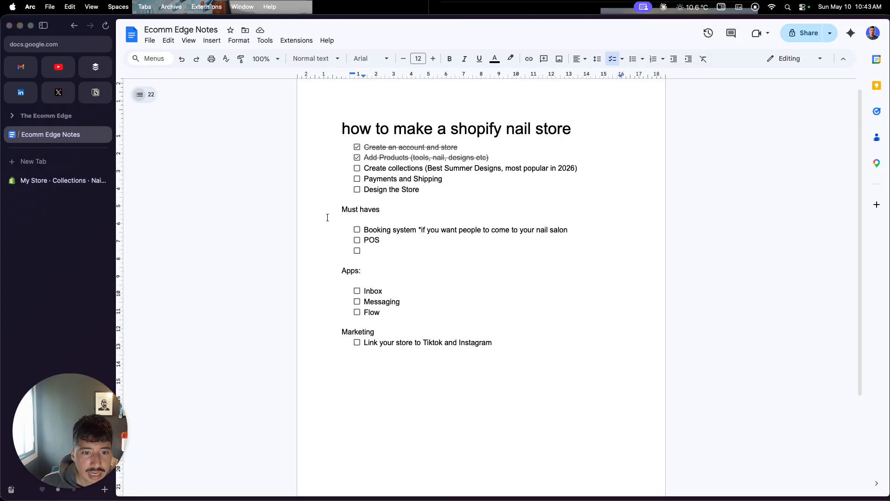
left_click(357, 167)
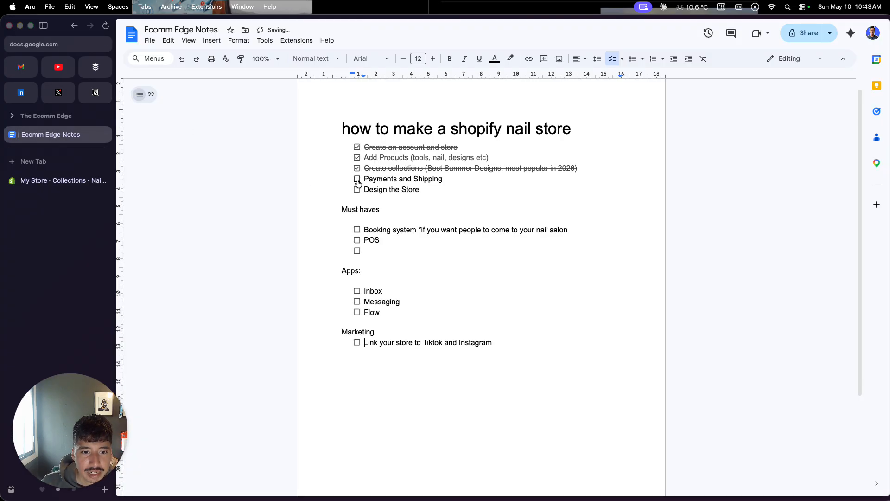
left_click(81, 181)
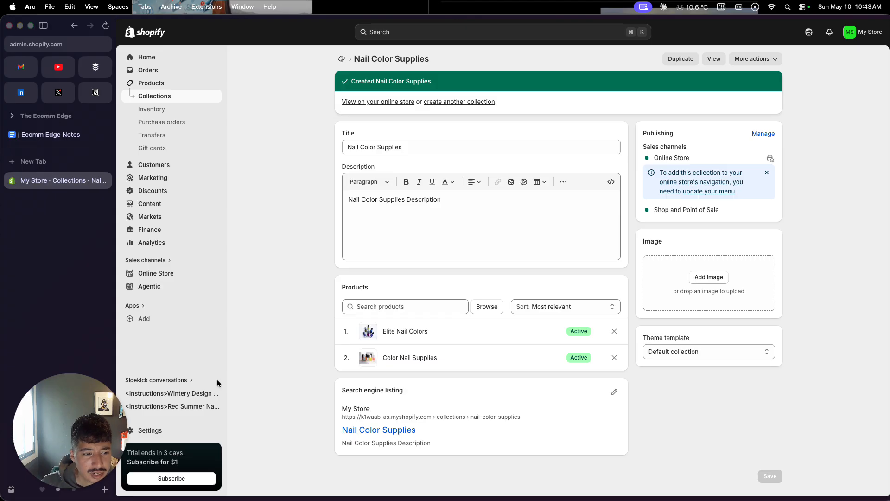
Step: Review the store's payment settings and the shipping zones and rates in the General shipping profile
left_click(165, 431)
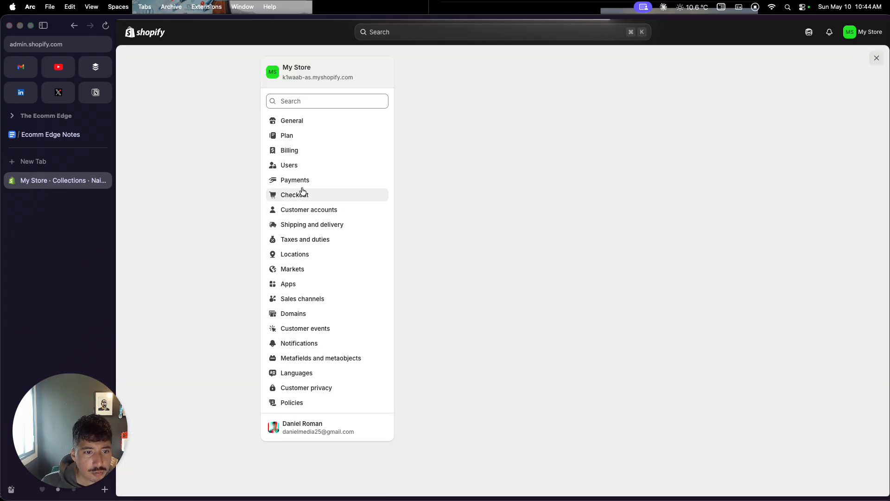
left_click(302, 185)
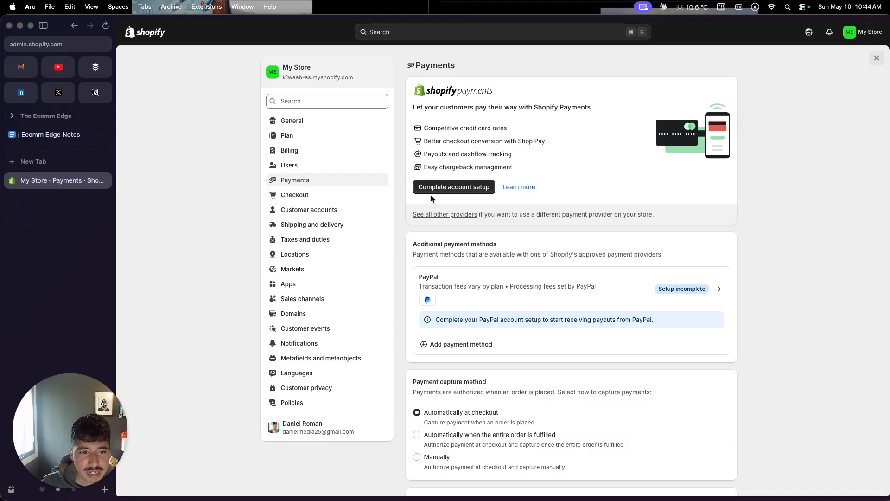
left_click(340, 226)
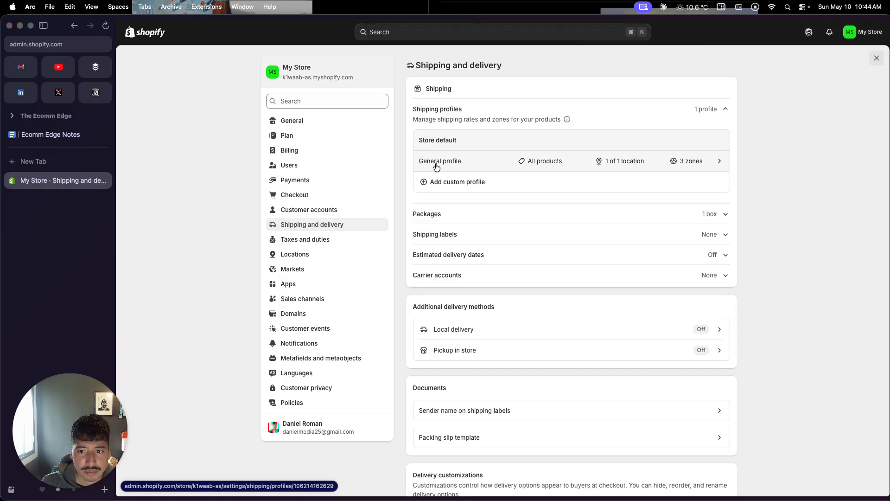
left_click(436, 166)
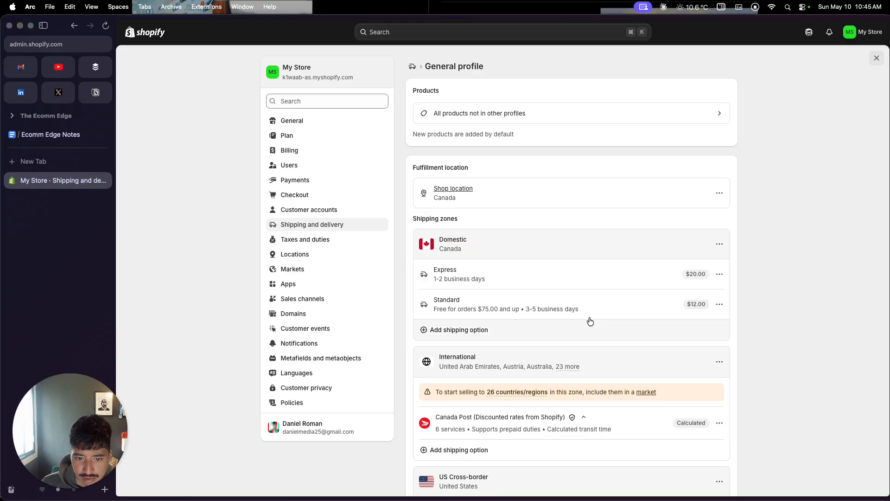
scroll(538, 340, "down", 5)
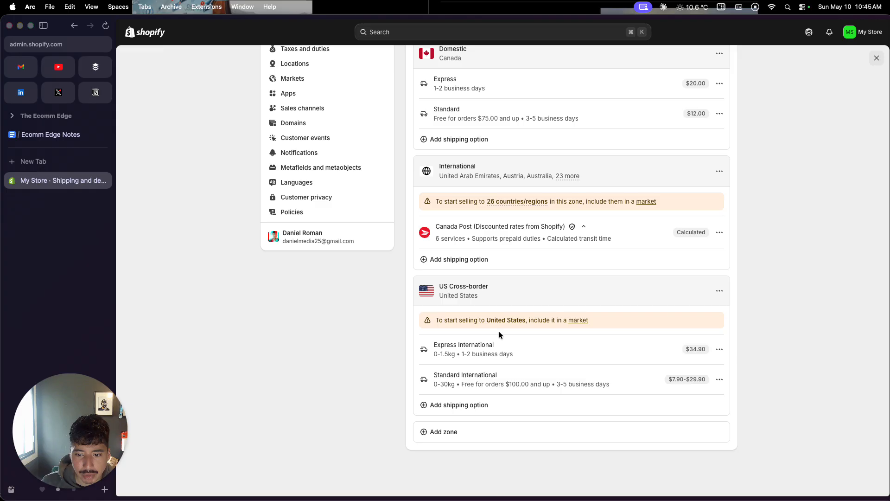
Step: From the US Cross-border zone's market notice, create the suggested United States market with US Dollar currency and save it
left_click(573, 320)
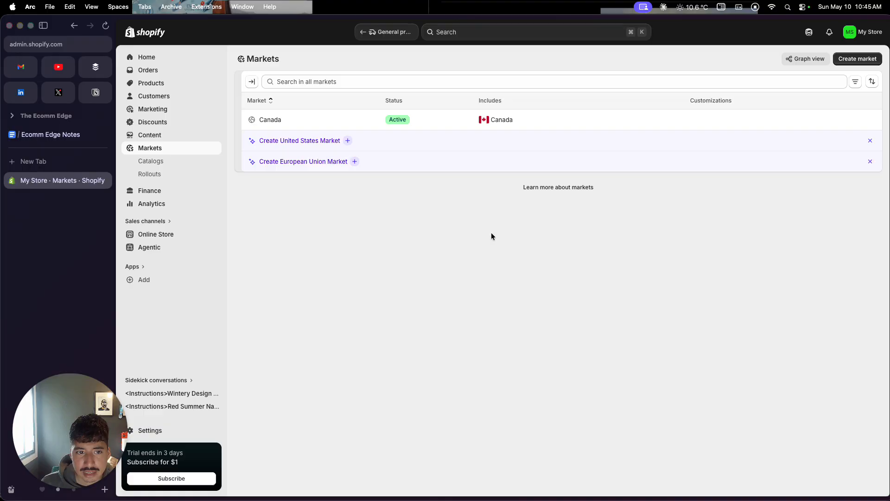
left_click(301, 140)
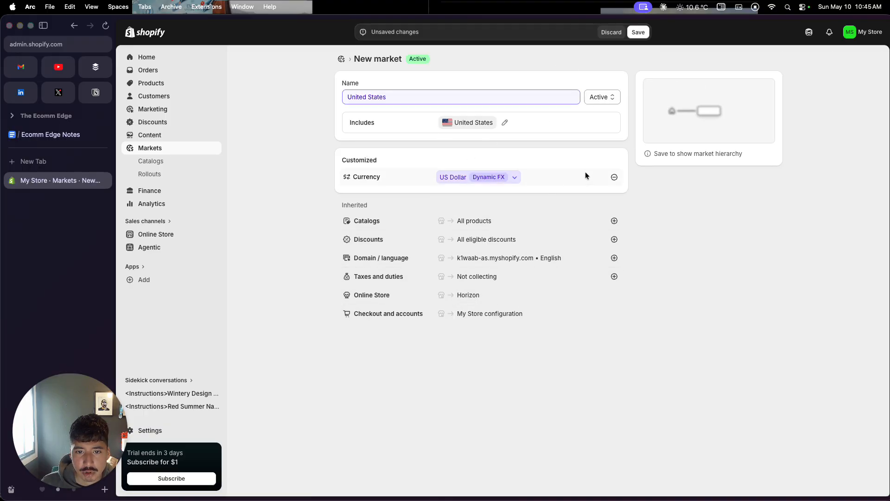
left_click(633, 34)
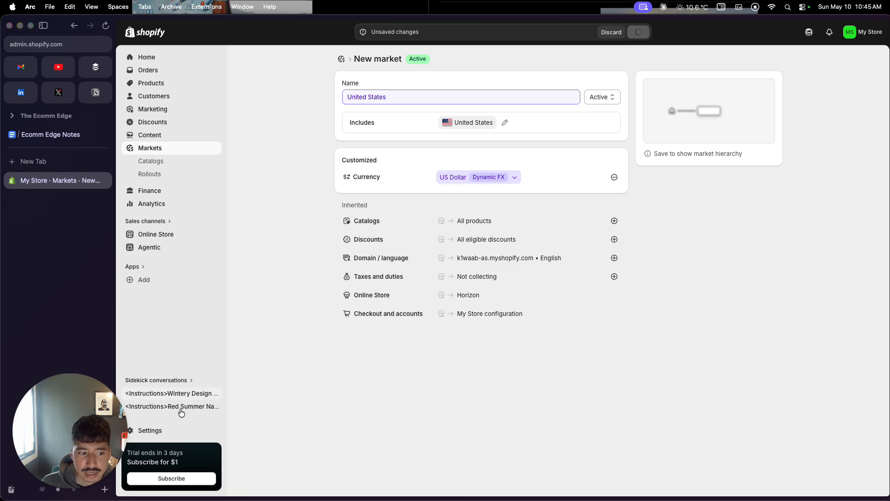
Step: Open the store's shipping and delivery settings and review the zones and shipping options in the General profile
left_click(162, 432)
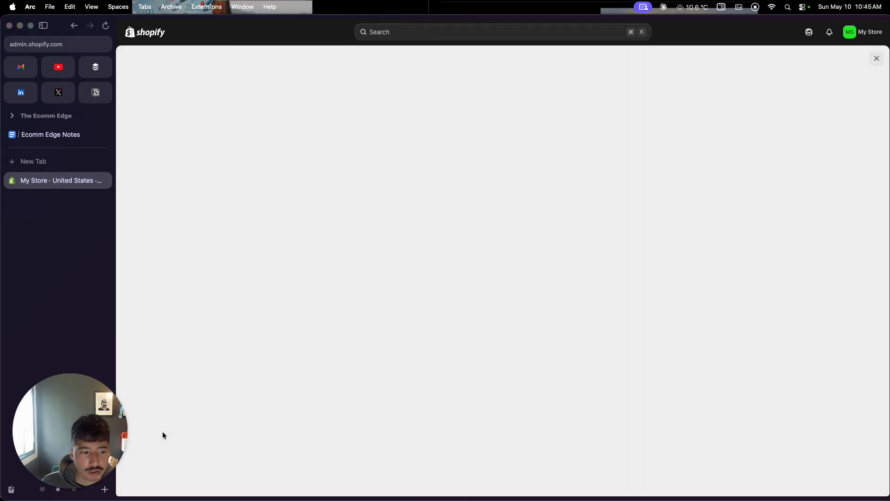
left_click(352, 226)
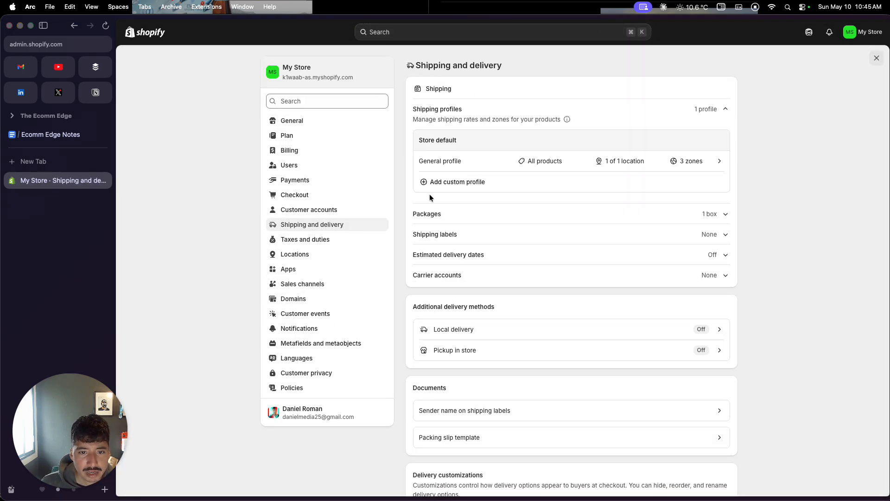
scroll(483, 309, "down", 5)
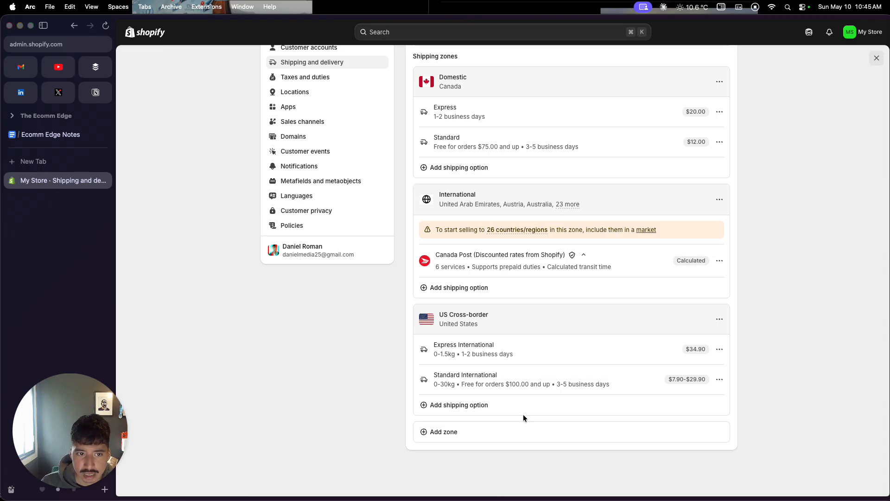
scroll(523, 417, "up", 3)
scroll(523, 413, "up", 3)
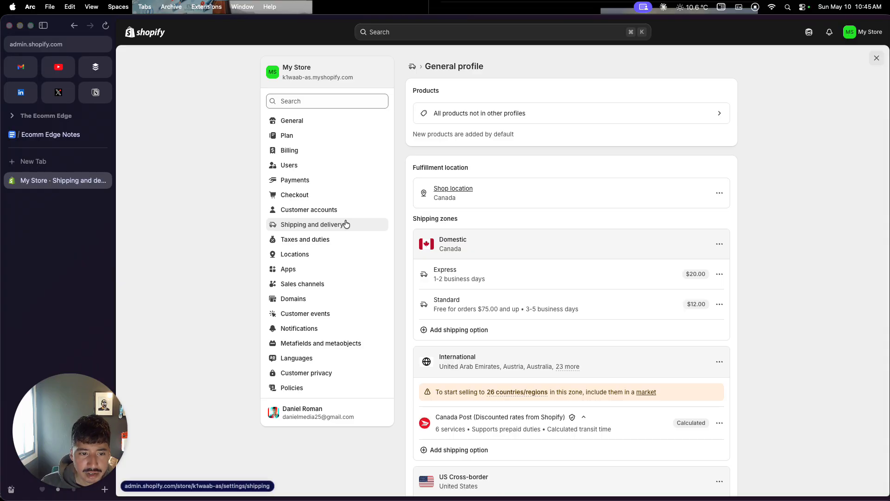
Step: Review the store's Taxes and duties and Domains settings, and close the settings
left_click(334, 240)
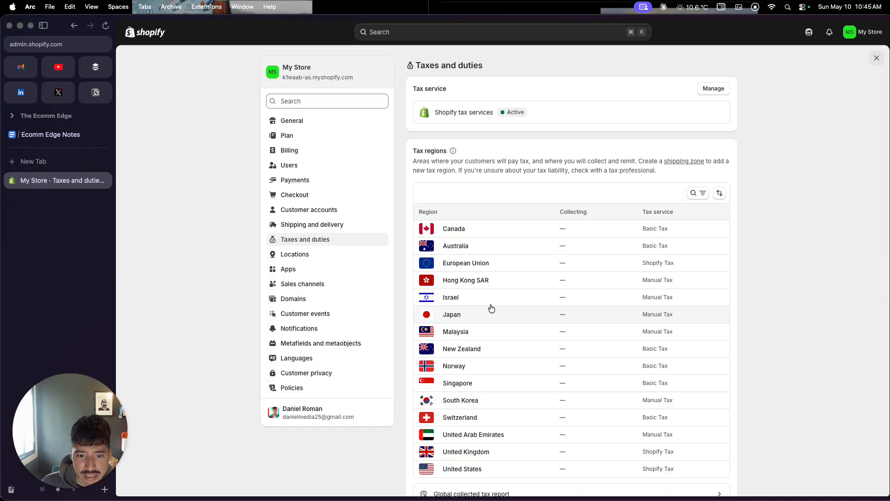
left_click(347, 300)
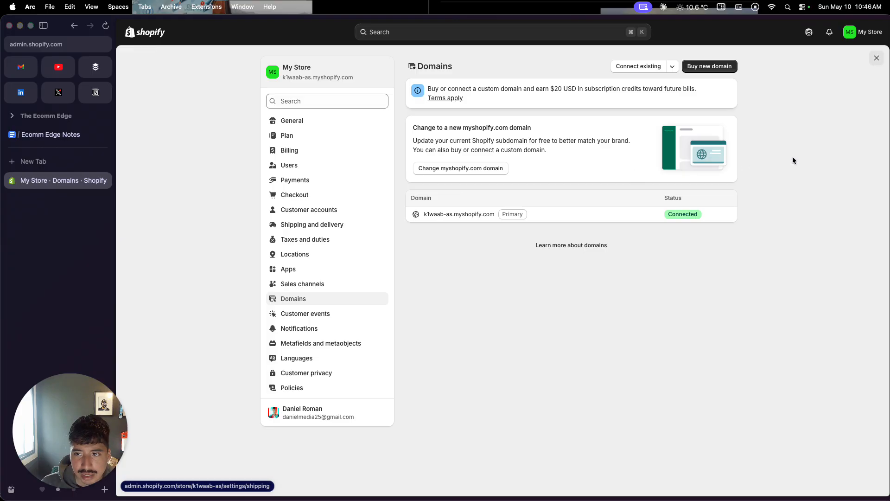
left_click(876, 58)
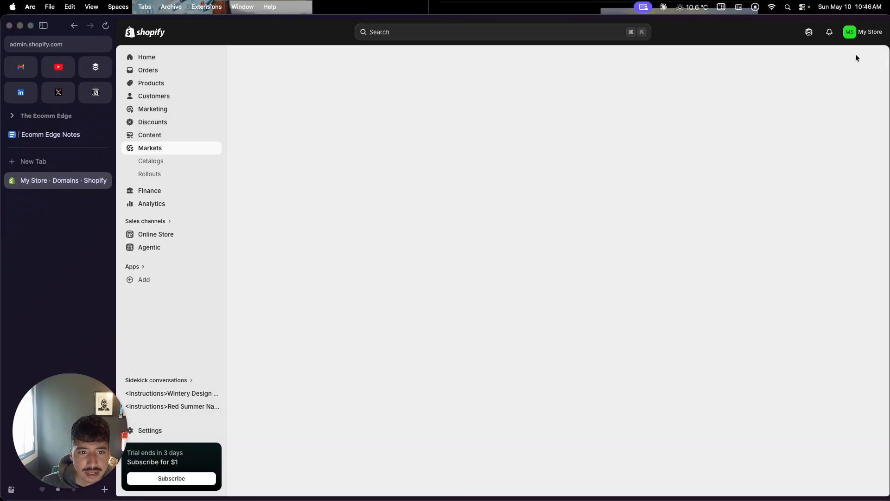
Step: Review the Agentic sales channel and look through the Online Store's current theme and the popular free themes
left_click(144, 239)
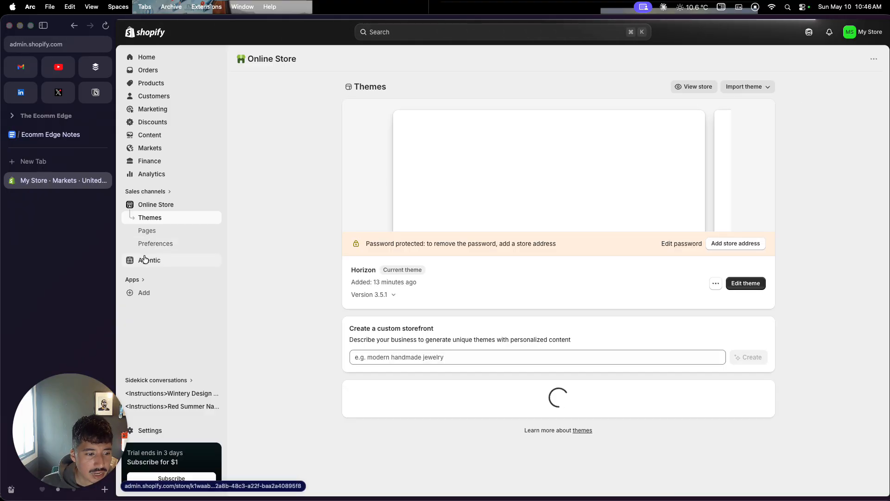
left_click(144, 259)
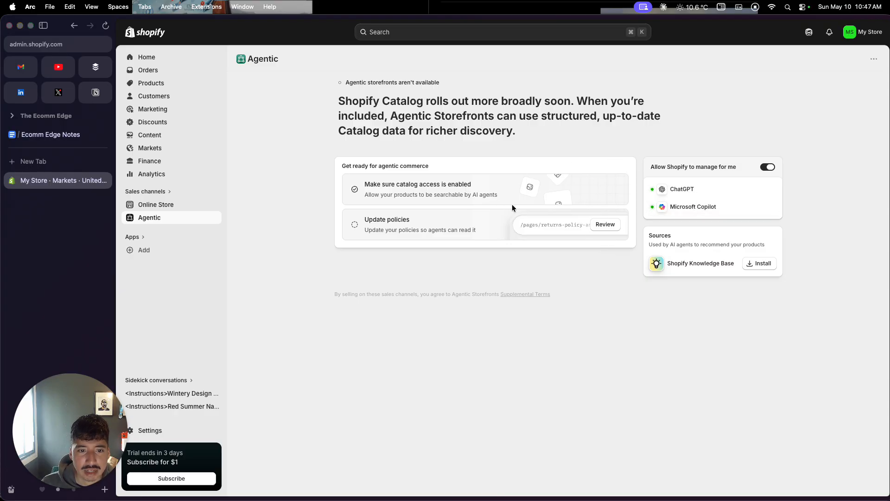
left_click(182, 204)
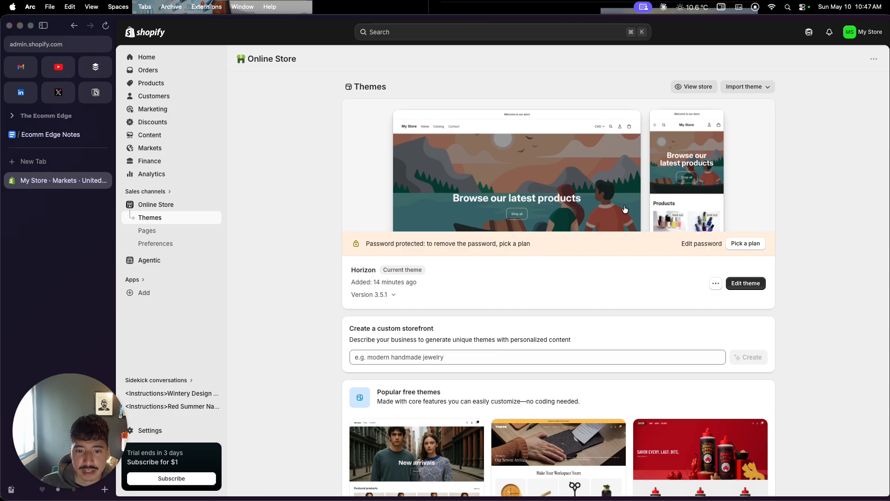
scroll(444, 431, "down", 2)
scroll(444, 431, "down", 4)
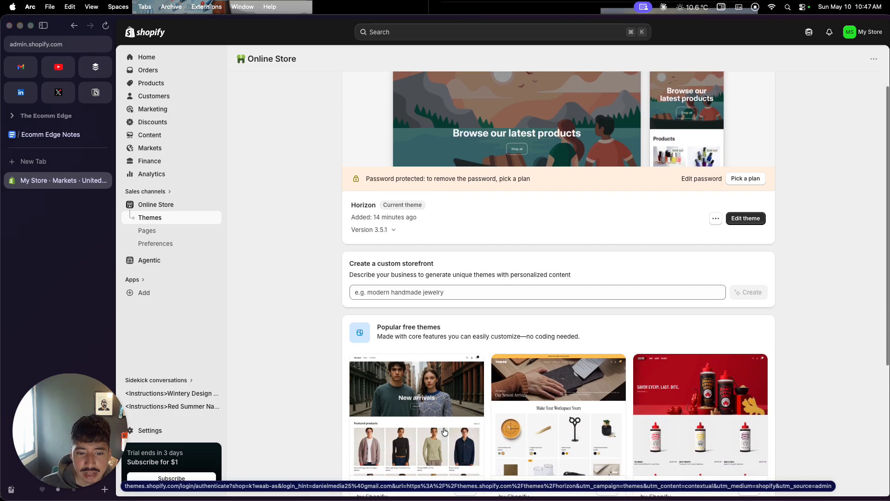
scroll(444, 431, "up", 1)
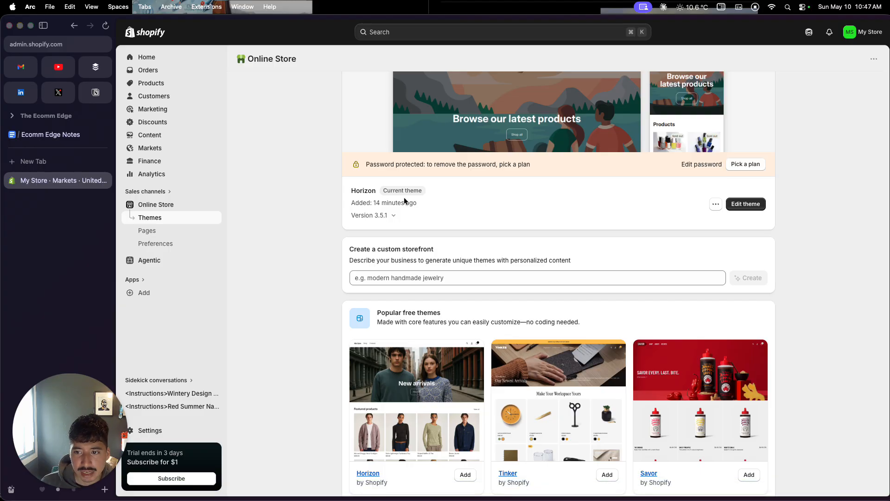
scroll(412, 229, "down", 7)
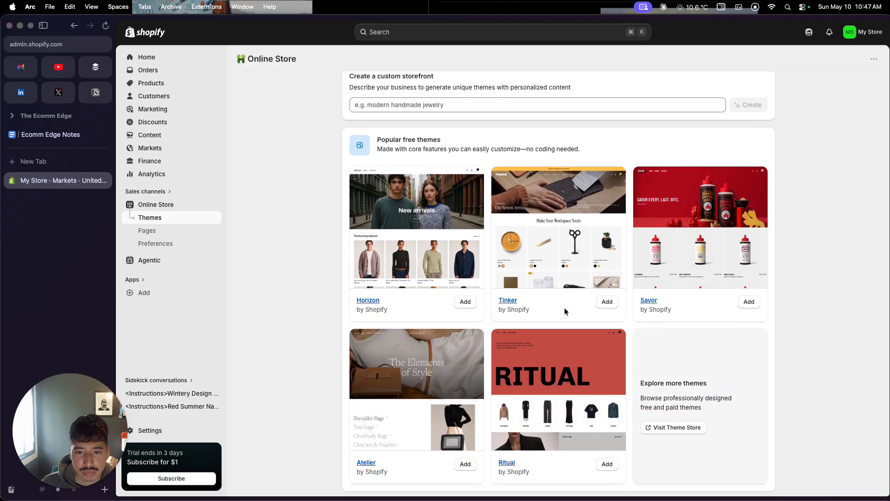
scroll(507, 374, "down", 1)
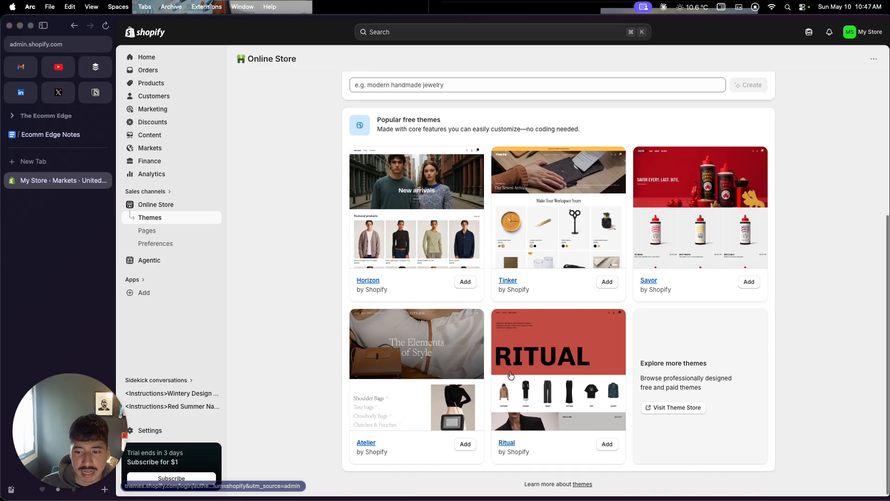
Step: Browse the Shopify Theme Store filtered to paid themes, and return to the Themes page of the store admin
left_click(684, 408)
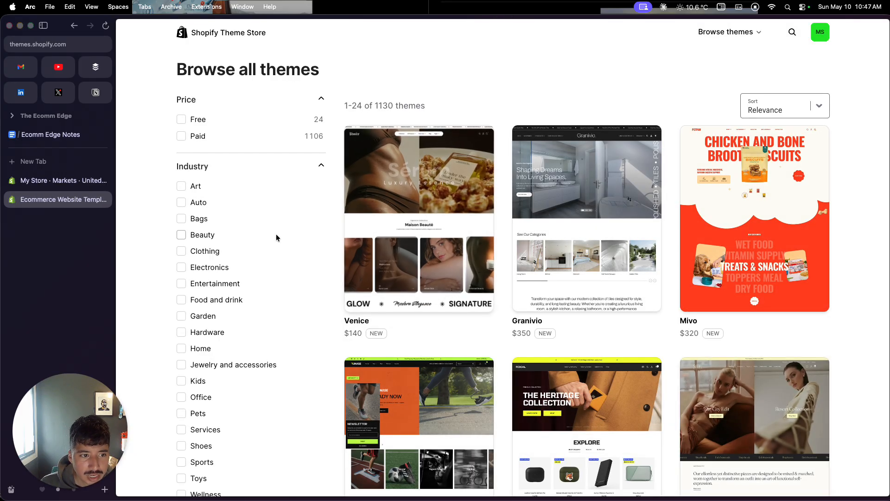
left_click(181, 136)
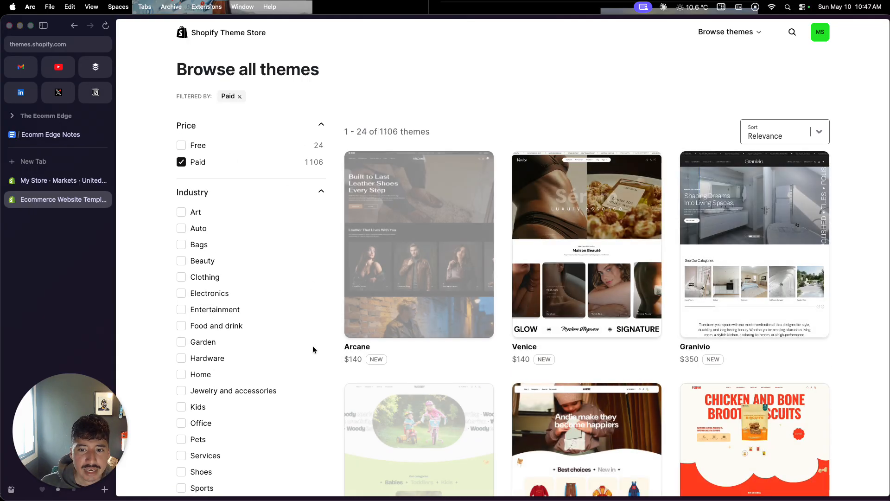
scroll(312, 346, "down", 10)
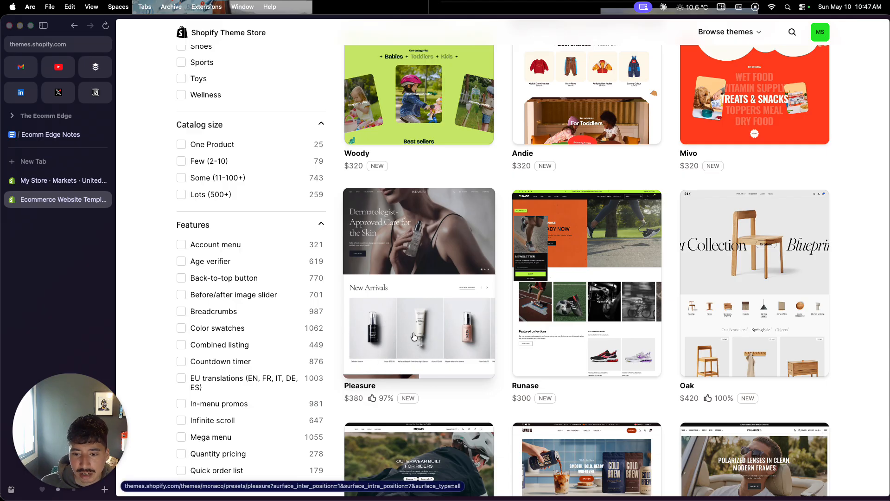
scroll(425, 309, "down", 1)
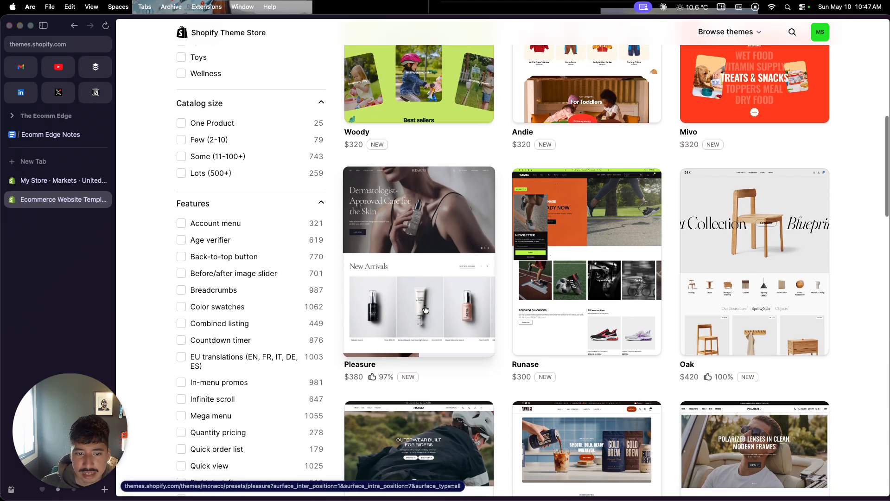
scroll(425, 309, "up", 3)
scroll(255, 150, "up", 10)
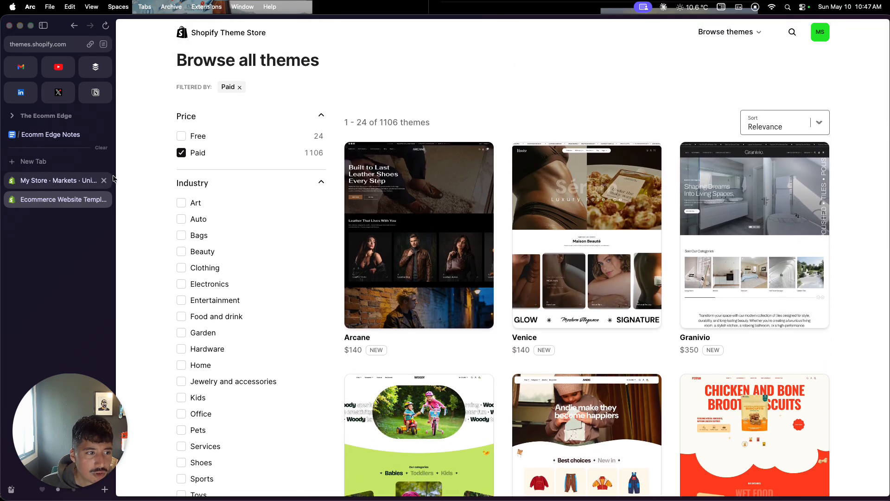
left_click(103, 199)
scroll(450, 158, "up", 5)
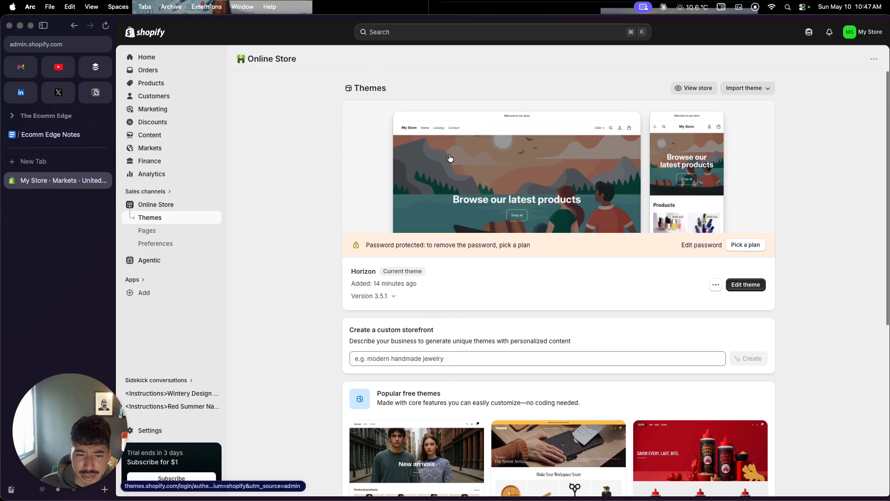
Step: Open the Horizon theme for editing, preview the home page and the Red Summer Nails product page, and exit the editor
left_click(742, 286)
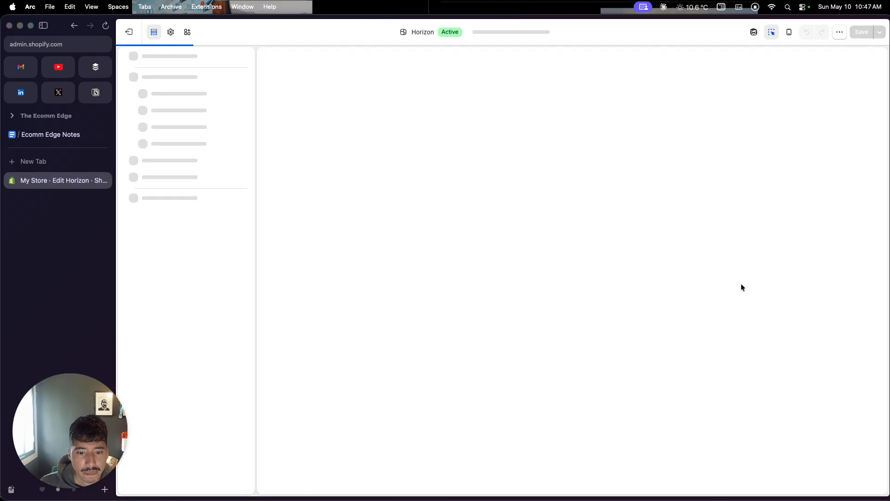
scroll(741, 283, "down", 1)
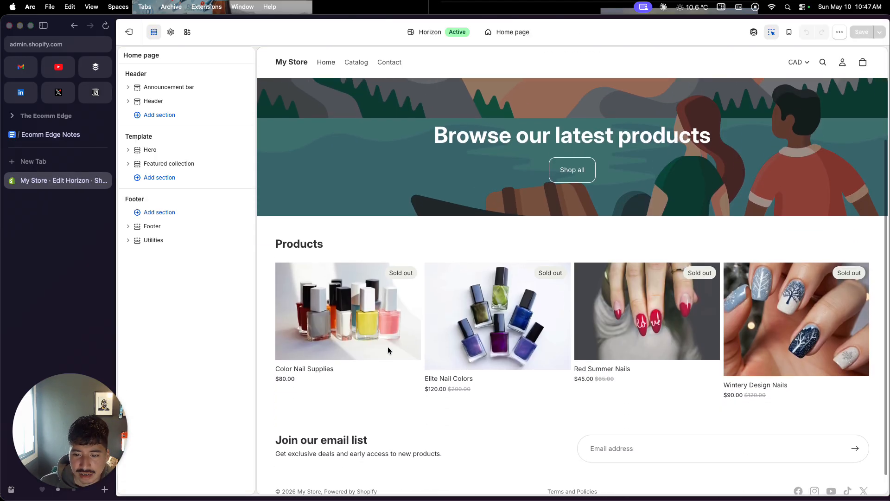
left_click(619, 320)
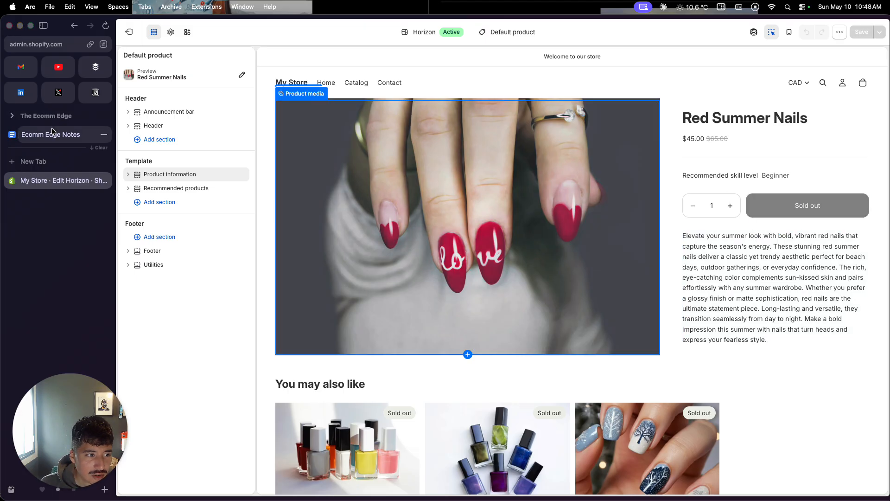
left_click(129, 32)
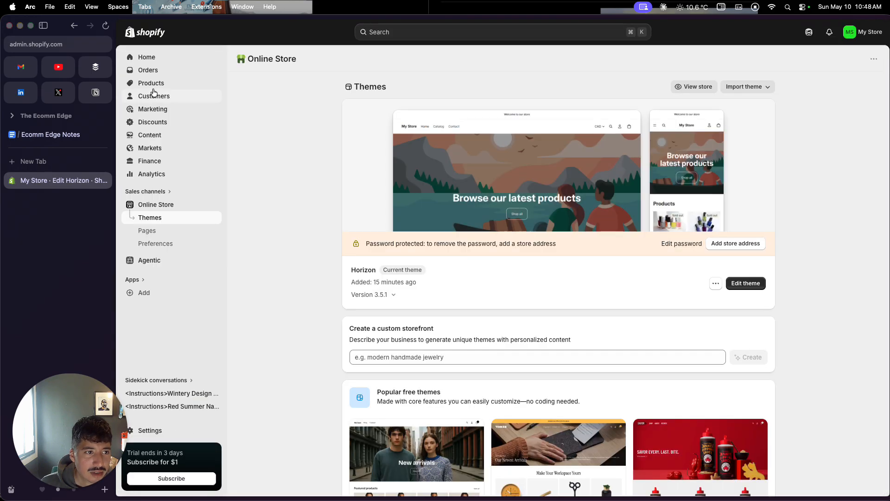
Step: Set the available inventory of the Wintery Design Nails product to 10 at Shop location and save the product
left_click(153, 83)
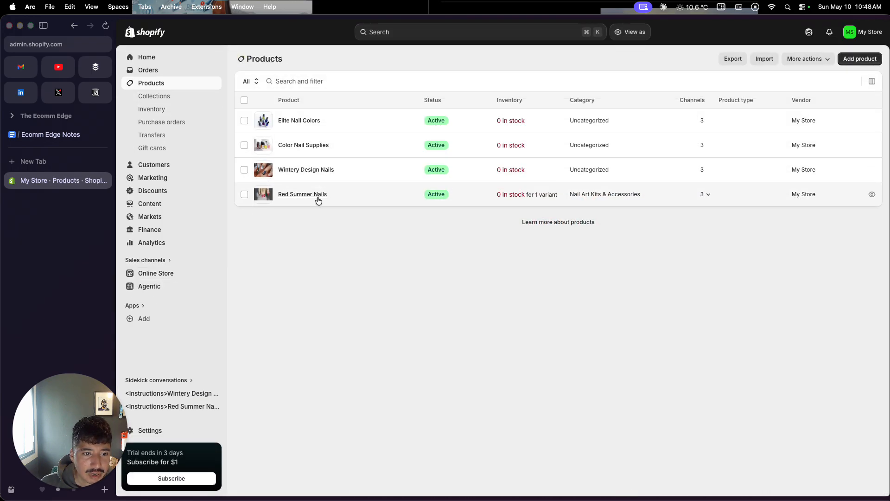
left_click(306, 170)
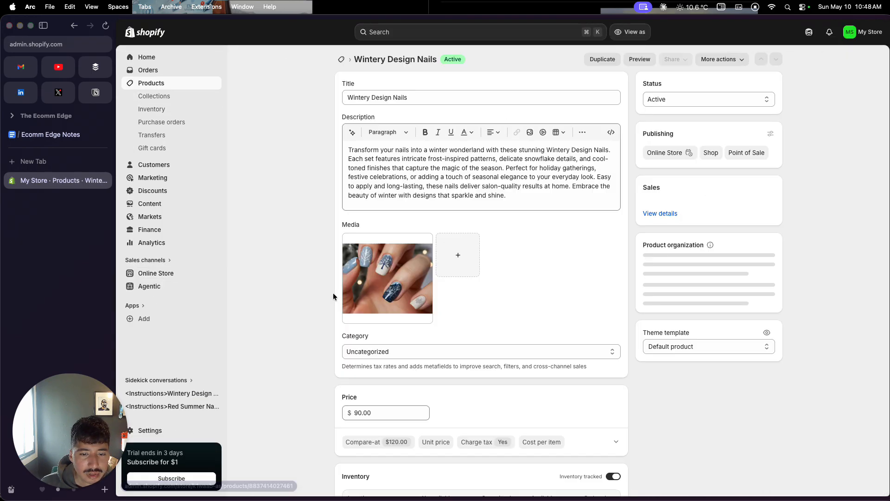
scroll(333, 293, "down", 5)
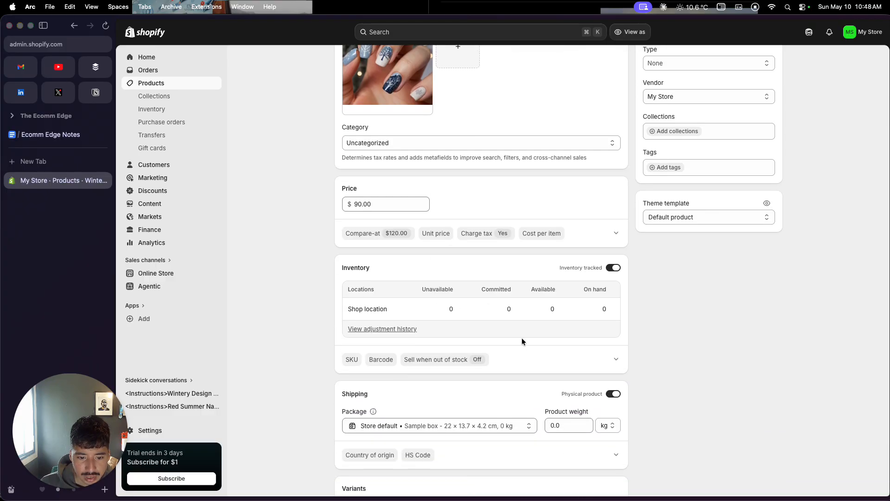
scroll(522, 337, "down", 1)
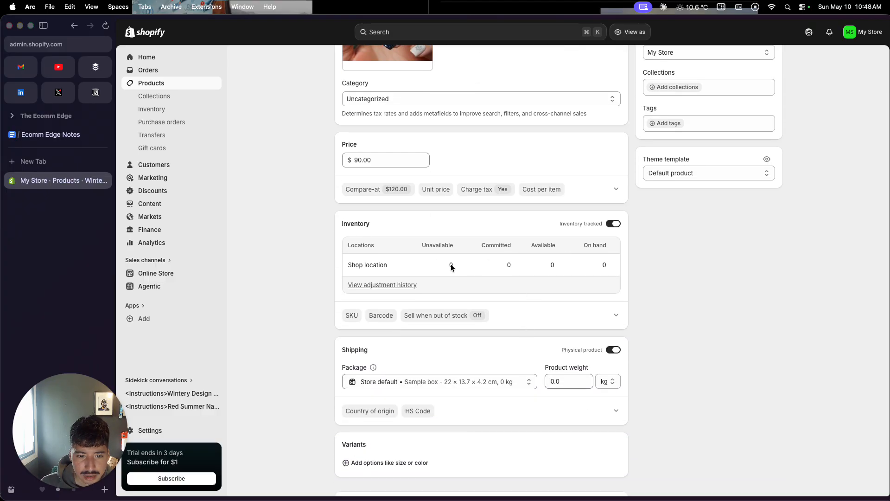
left_click(544, 265)
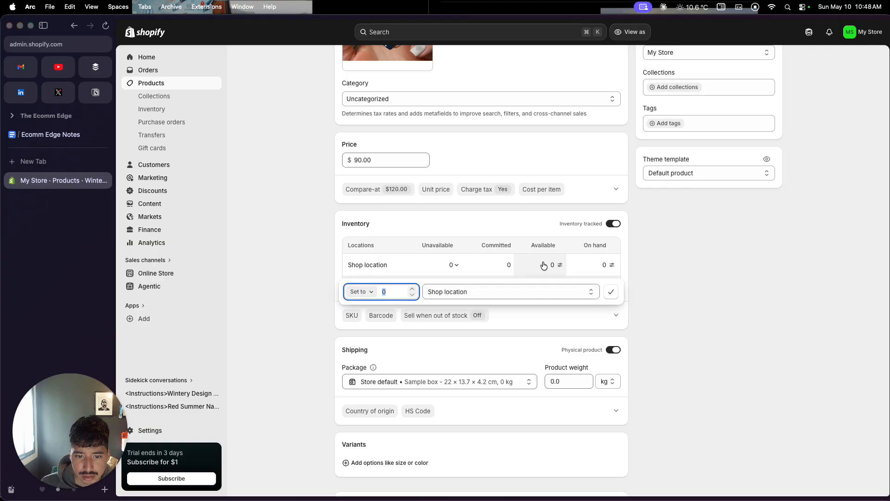
type("10")
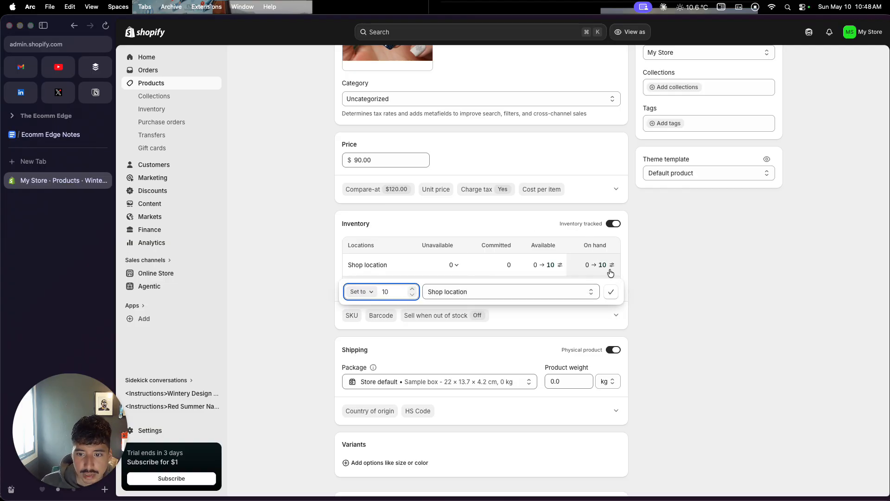
left_click(610, 293)
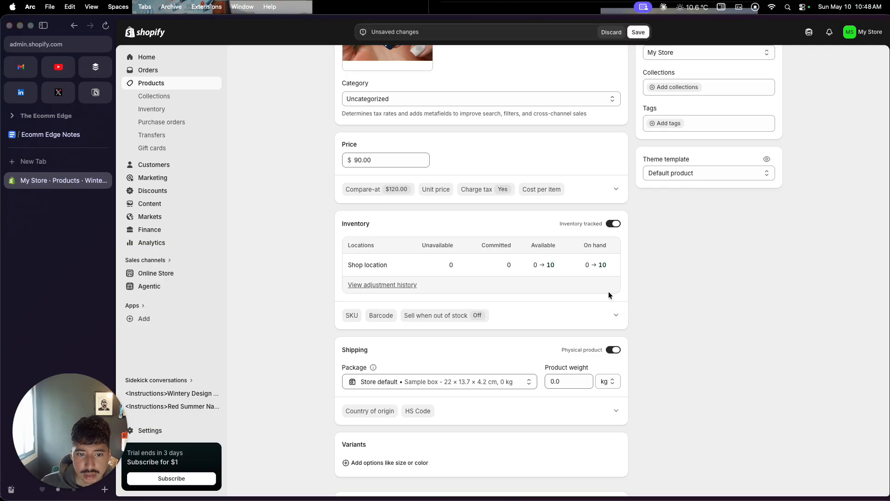
left_click(638, 31)
Step: Preview the Wintery Design Nails product page on the storefront
scroll(271, 144, "up", 1)
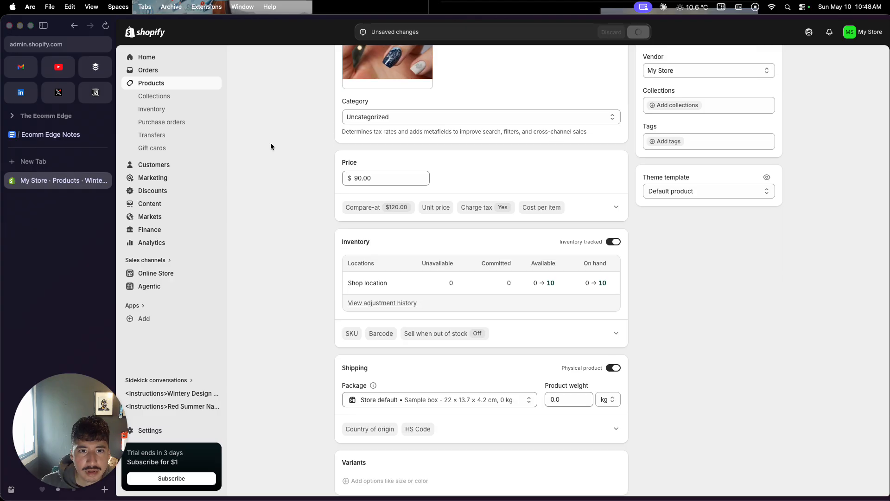
scroll(273, 141, "up", 5)
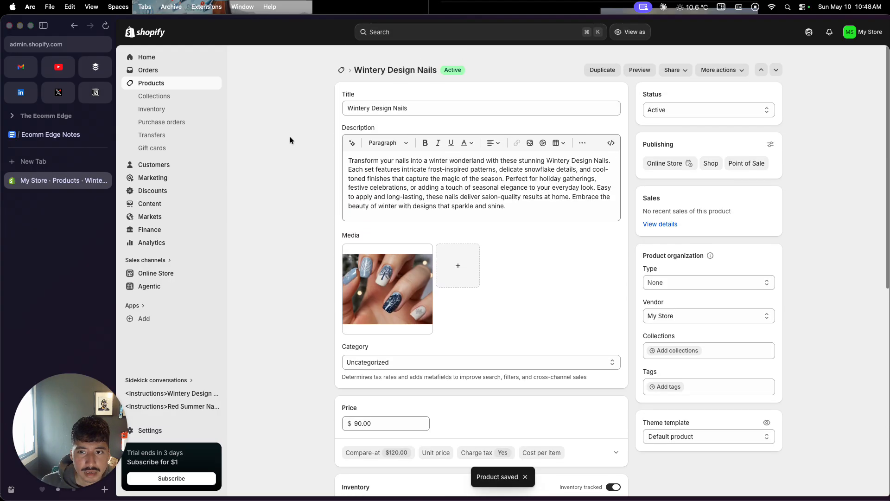
left_click(639, 34)
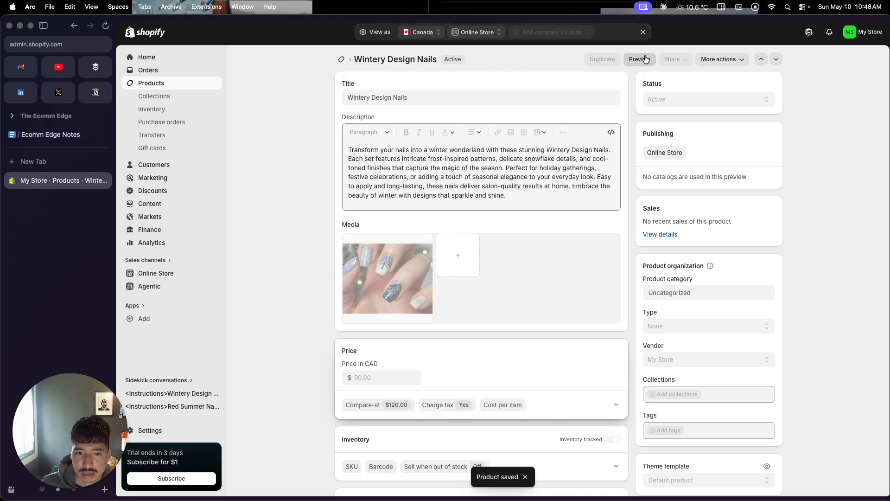
left_click(644, 59)
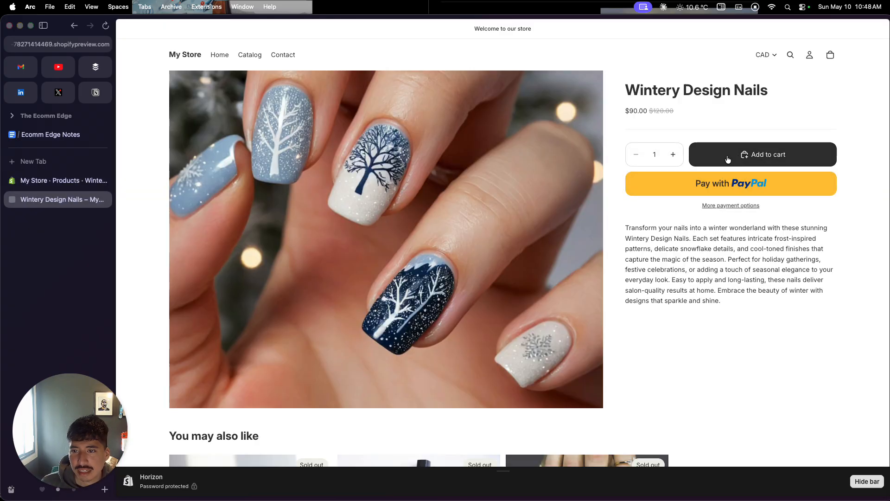
Step: Look over the Wintery Design Nails product page and the store's Catalog page, and close the storefront preview
scroll(463, 185, "down", 5)
scroll(324, 140, "up", 5)
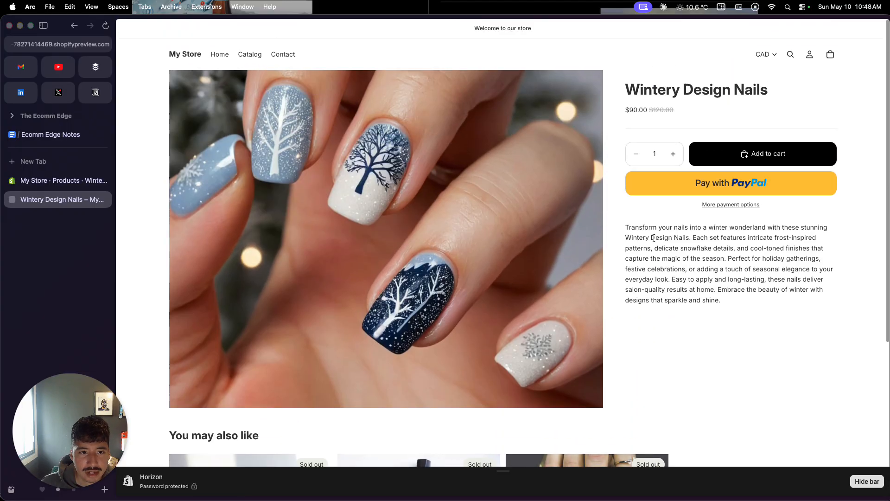
left_click(246, 57)
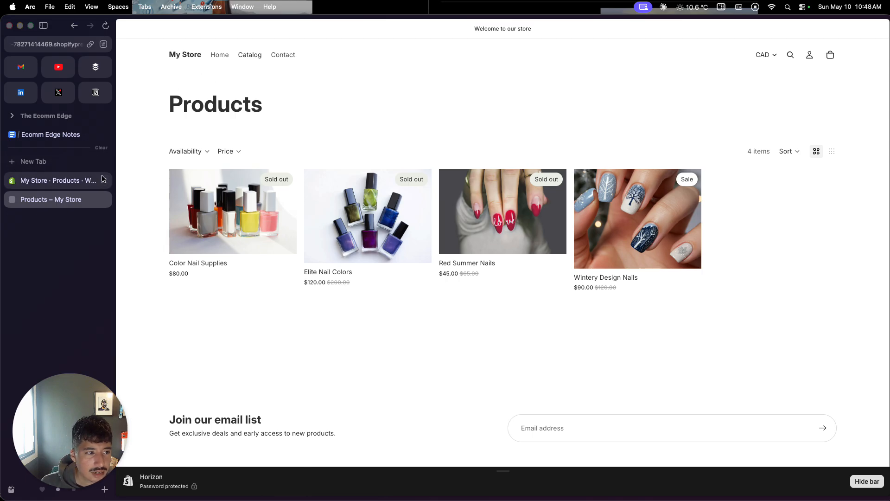
left_click(104, 199)
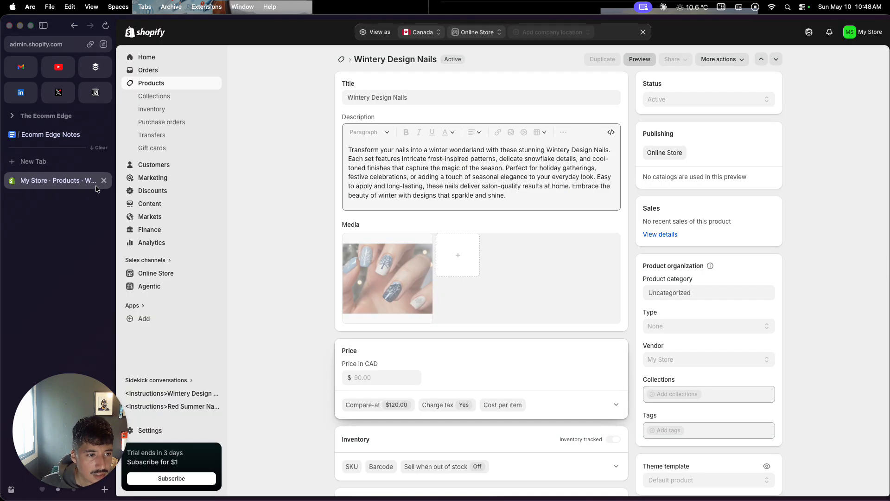
Step: Open the Horizon theme for editing from the Online Store themes and look over its home page
left_click(168, 277)
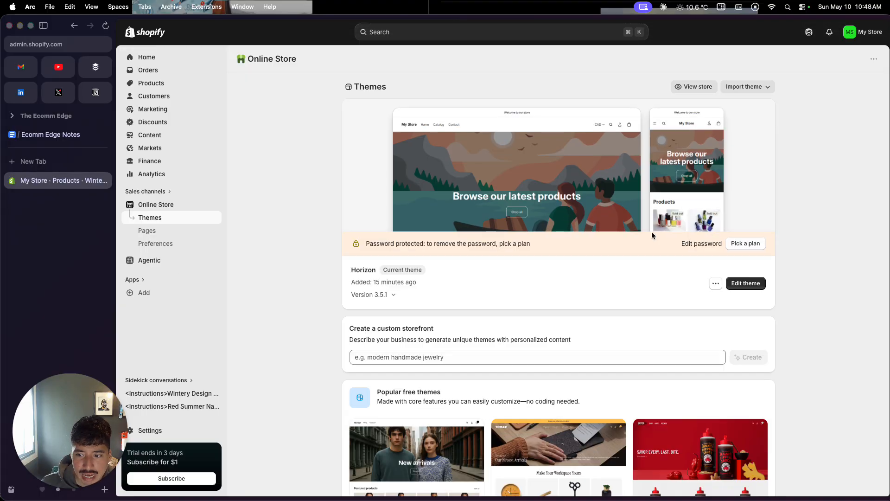
left_click(739, 283)
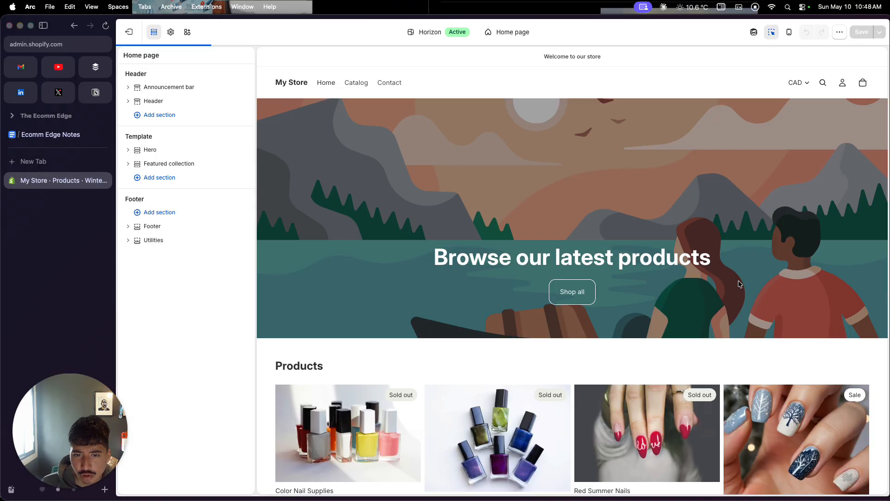
scroll(738, 280, "down", 3)
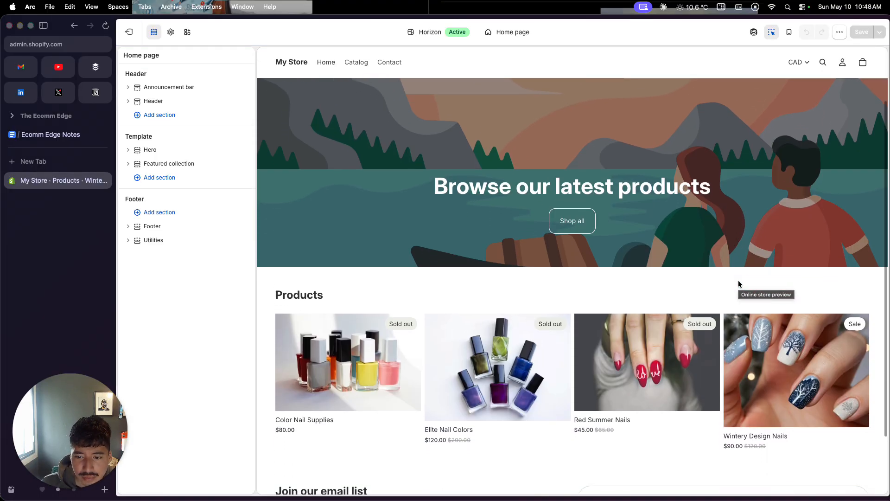
Step: Preview the Red Summer Nails product page in the theme editor, including its recommended products, and return to the home page
left_click(637, 348)
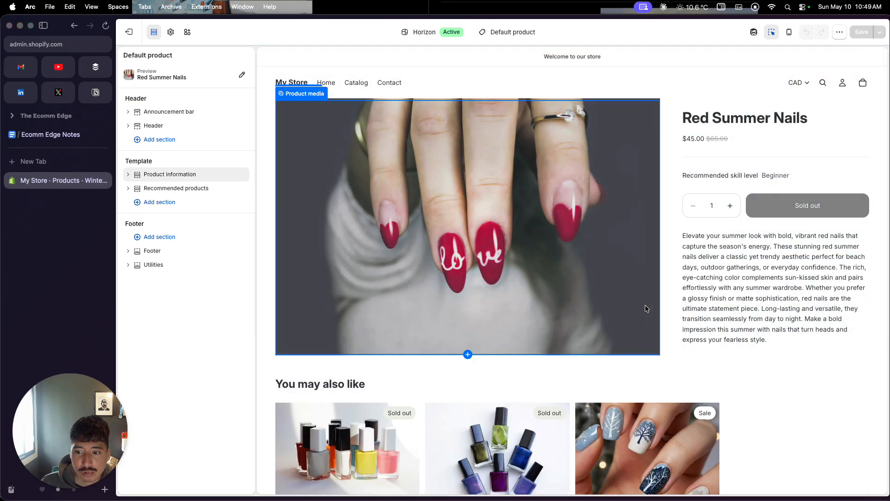
scroll(682, 341, "down", 5)
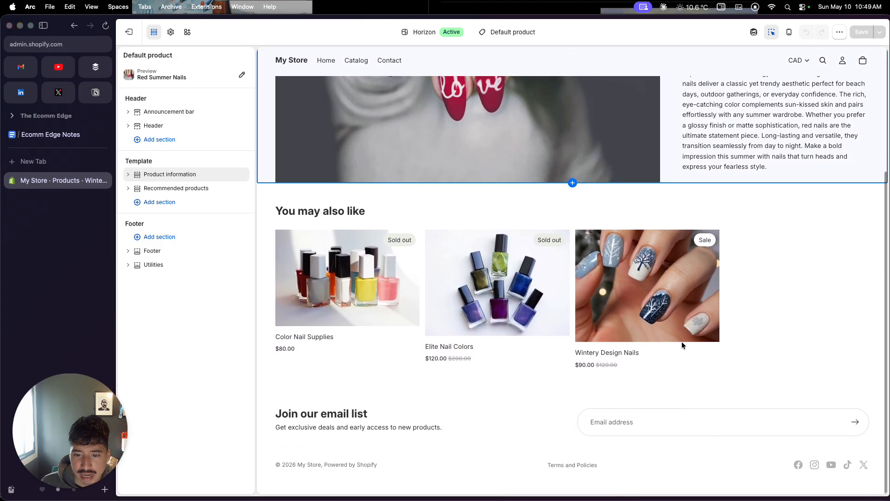
scroll(681, 341, "up", 4)
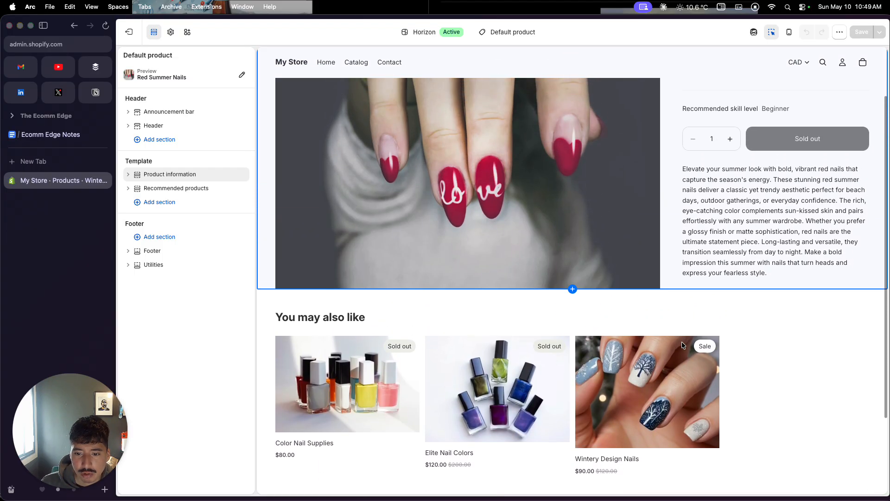
scroll(681, 341, "up", 3)
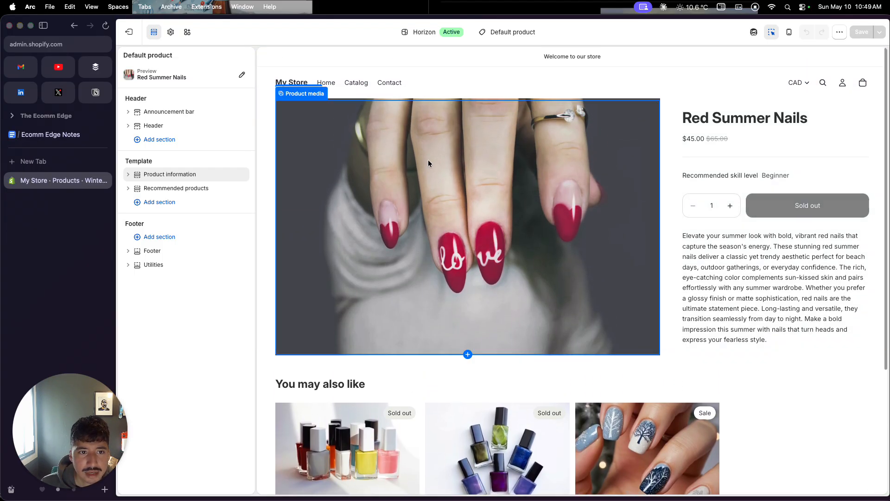
left_click(291, 82)
left_click(292, 82)
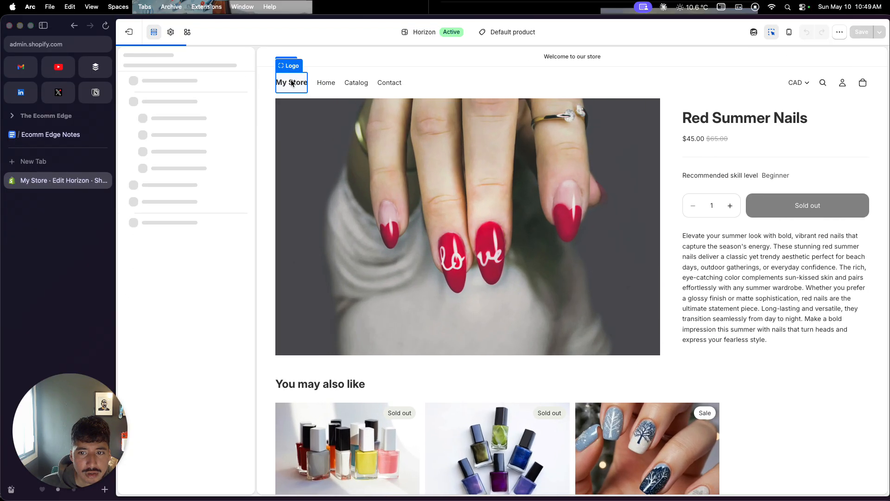
Step: Select the Hero section and open the makeup and beauty category of free images for Media 1
left_click(403, 191)
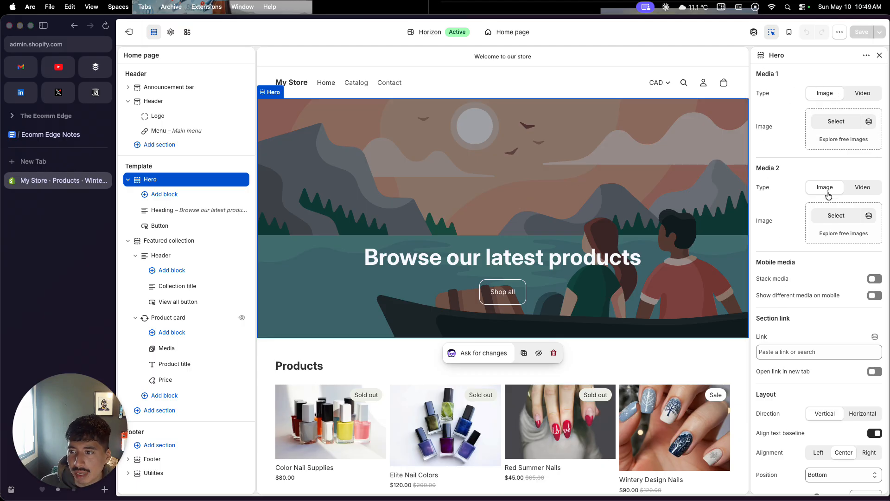
left_click(836, 140)
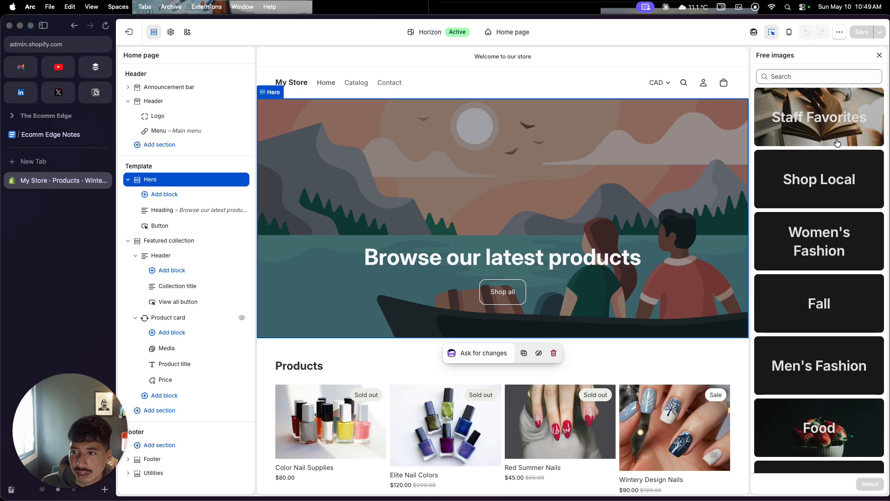
scroll(817, 211, "down", 10)
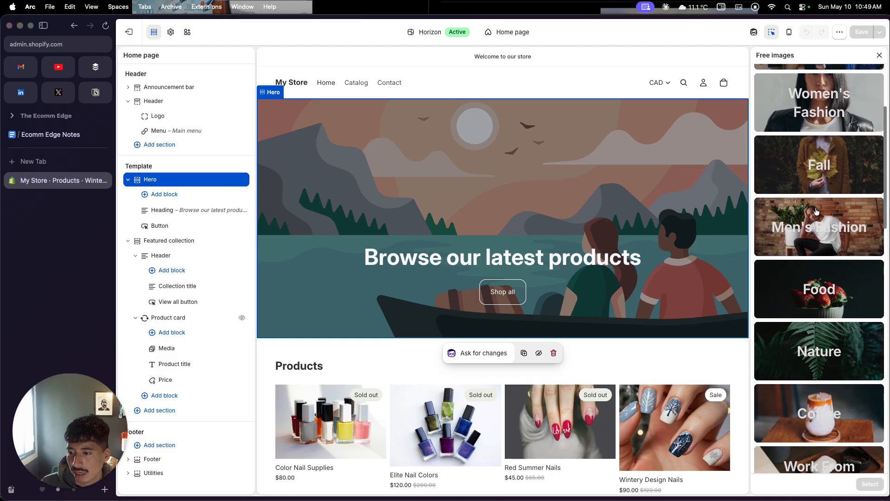
scroll(817, 211, "down", 6)
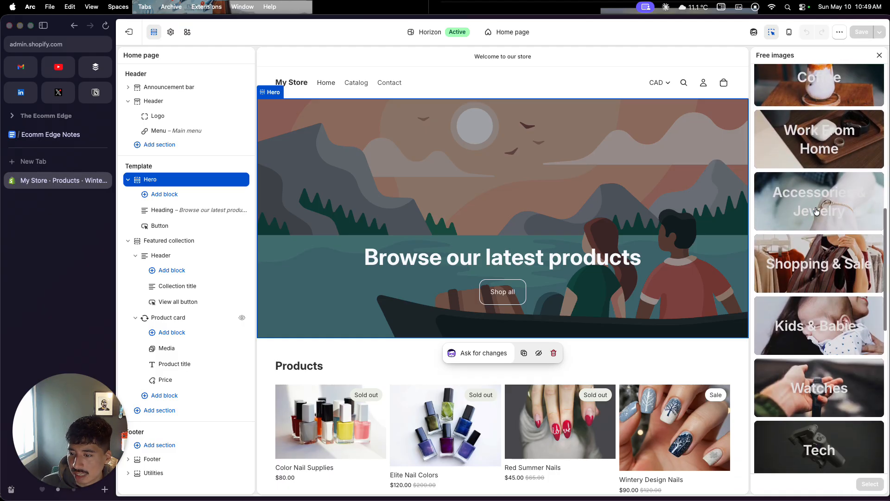
scroll(817, 211, "down", 5)
left_click(808, 300)
Step: Set the Hero section's Media 1 image to the free photo of nail polishes and manicure tools on a pink background
scroll(810, 304, "down", 3)
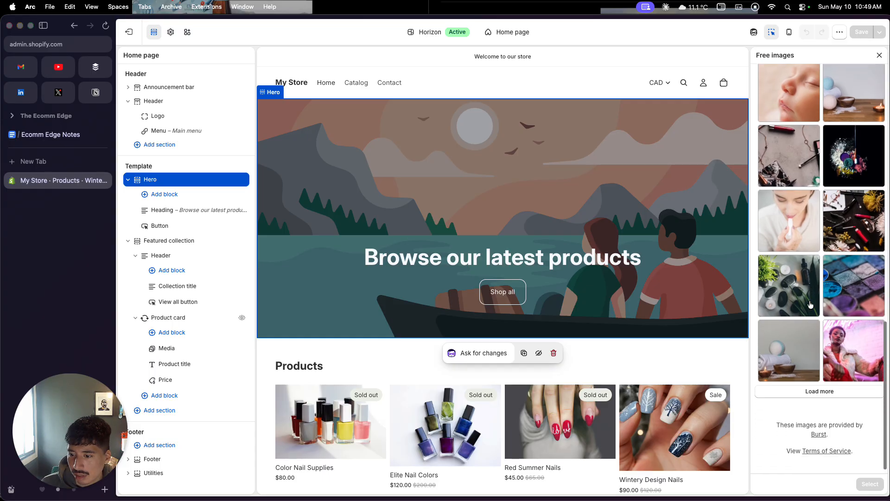
scroll(810, 304, "down", 5)
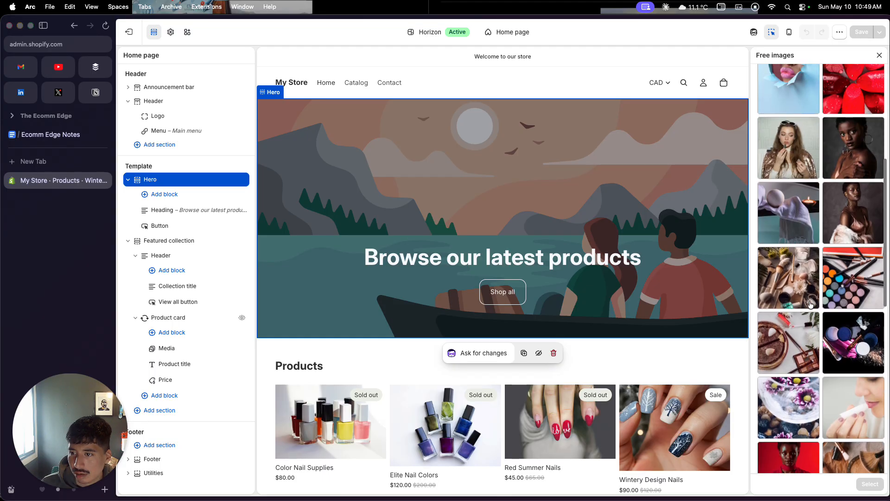
scroll(810, 304, "down", 4)
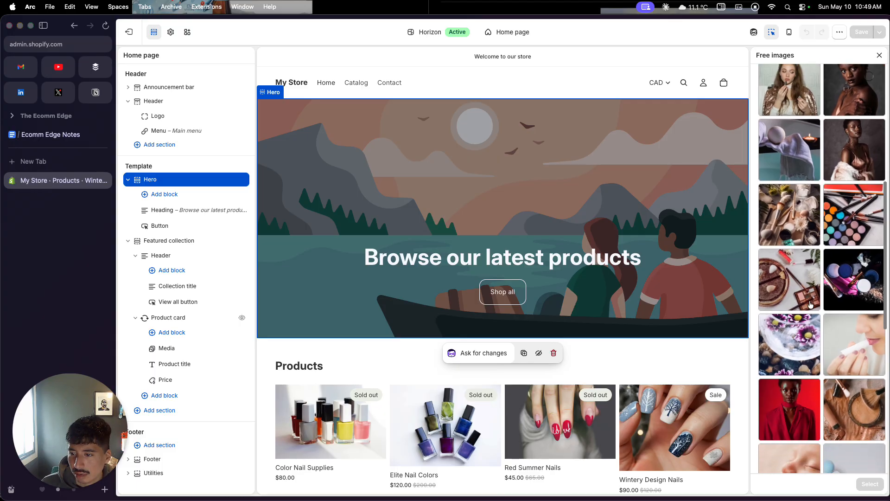
scroll(810, 304, "down", 10)
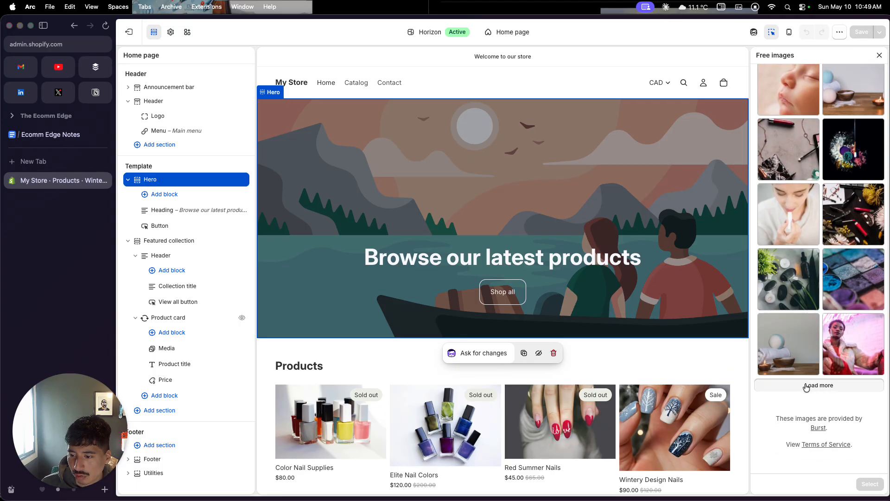
scroll(806, 387, "down", 8)
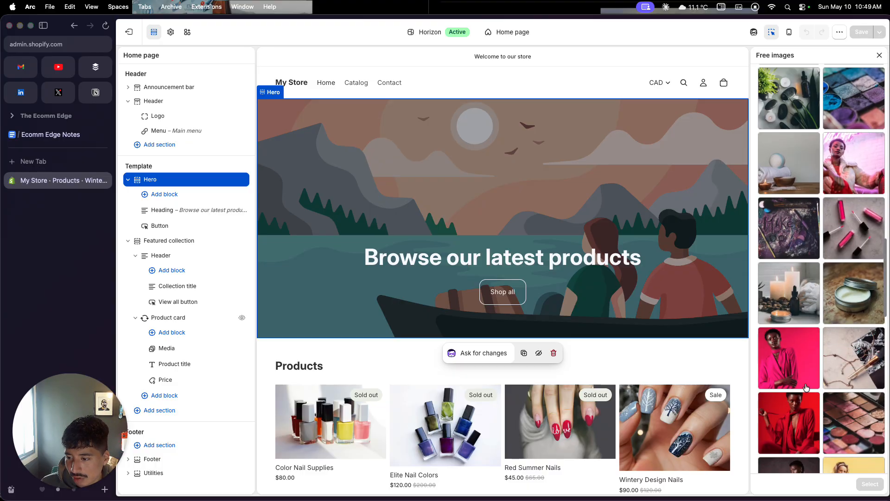
scroll(806, 387, "down", 9)
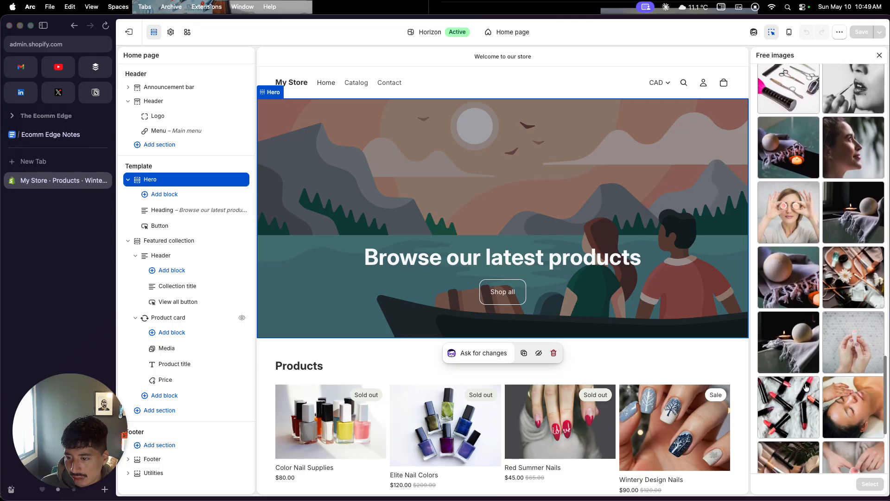
scroll(806, 387, "down", 4)
left_click(805, 398)
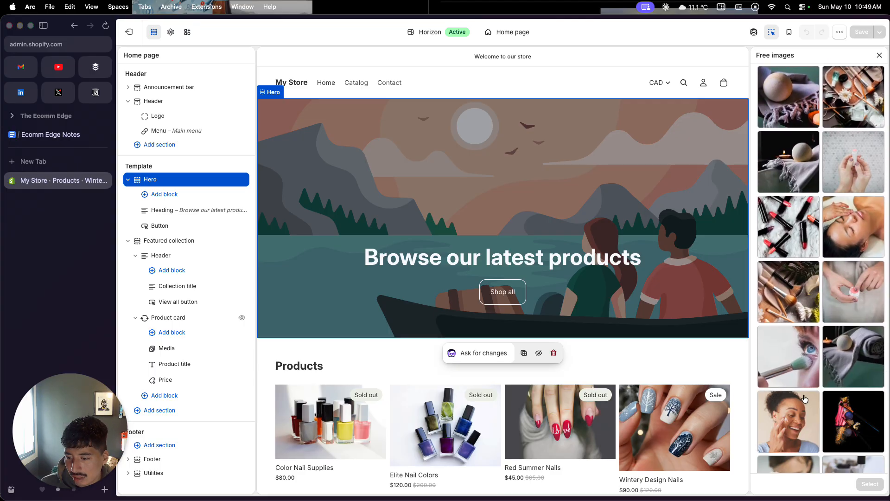
scroll(804, 398, "down", 4)
scroll(805, 397, "down", 7)
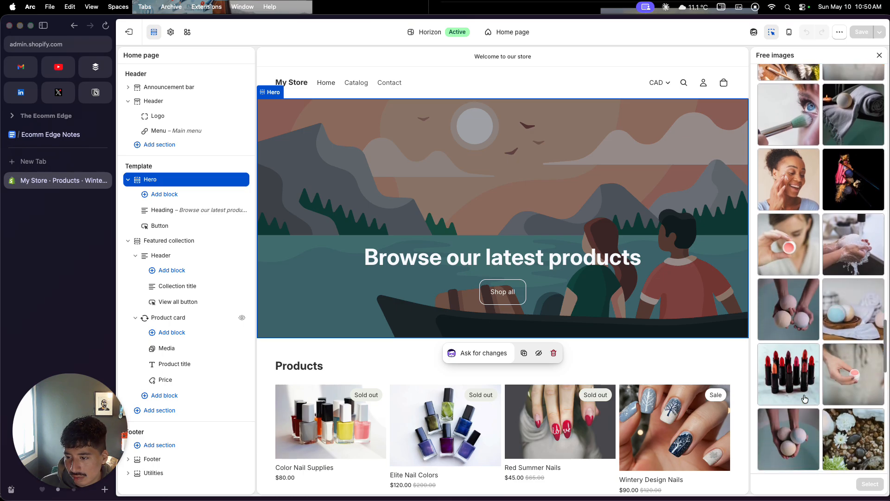
scroll(822, 341, "down", 6)
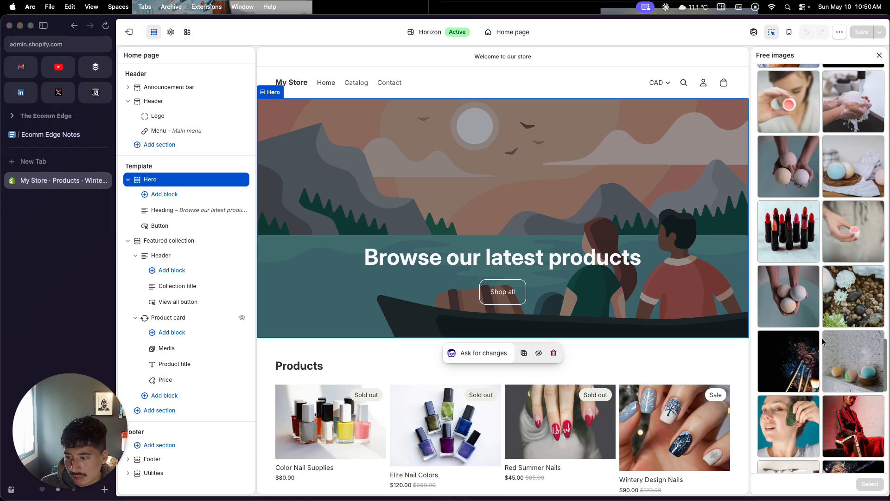
scroll(822, 341, "down", 8)
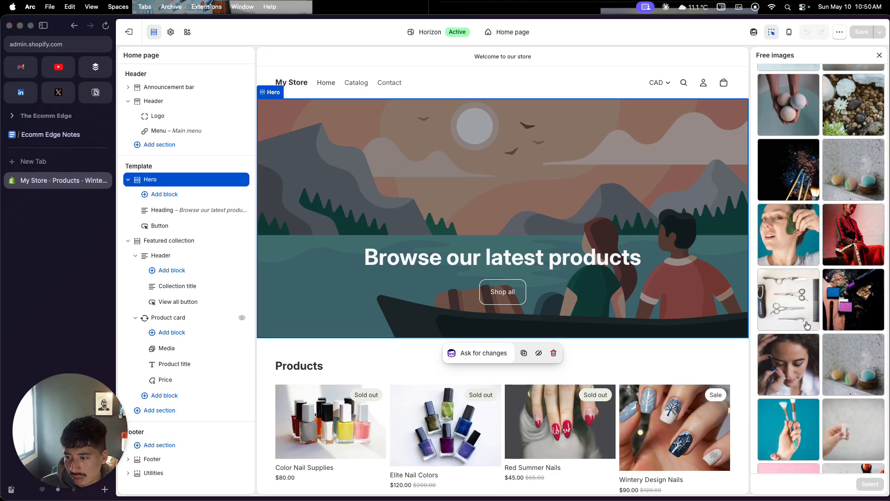
scroll(813, 321, "down", 9)
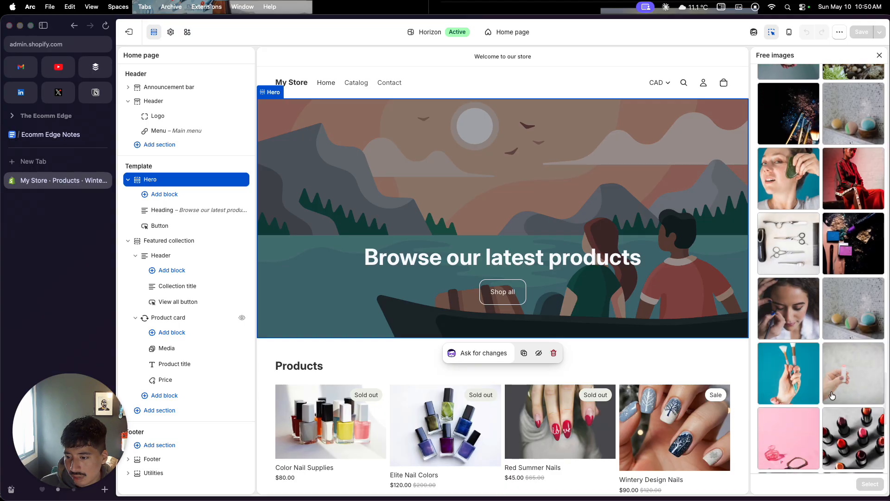
scroll(831, 401, "down", 5)
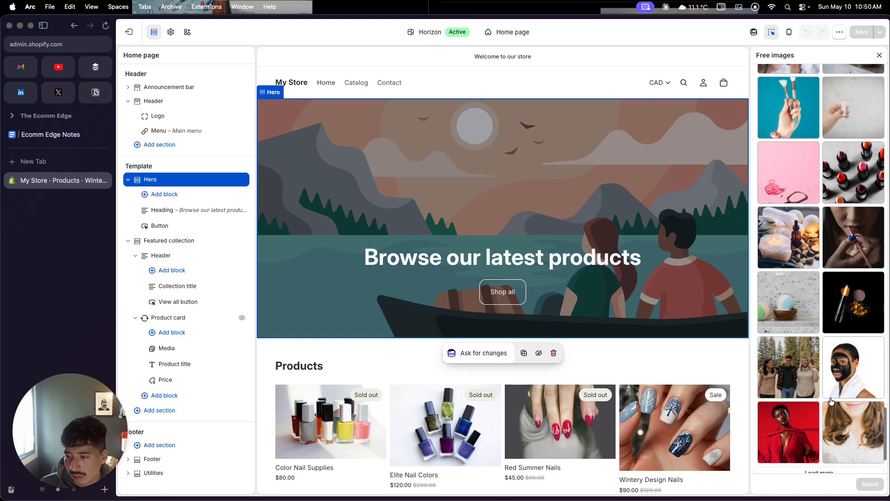
scroll(830, 402, "down", 4)
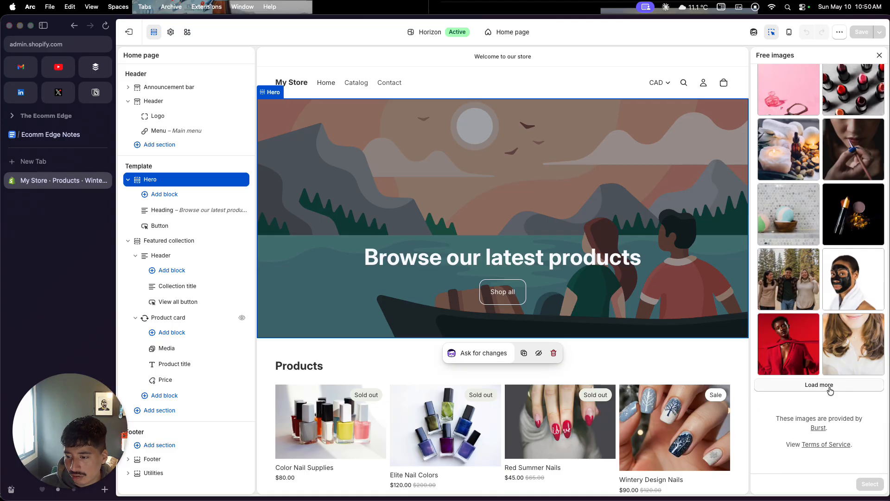
left_click(830, 389)
scroll(830, 391, "down", 4)
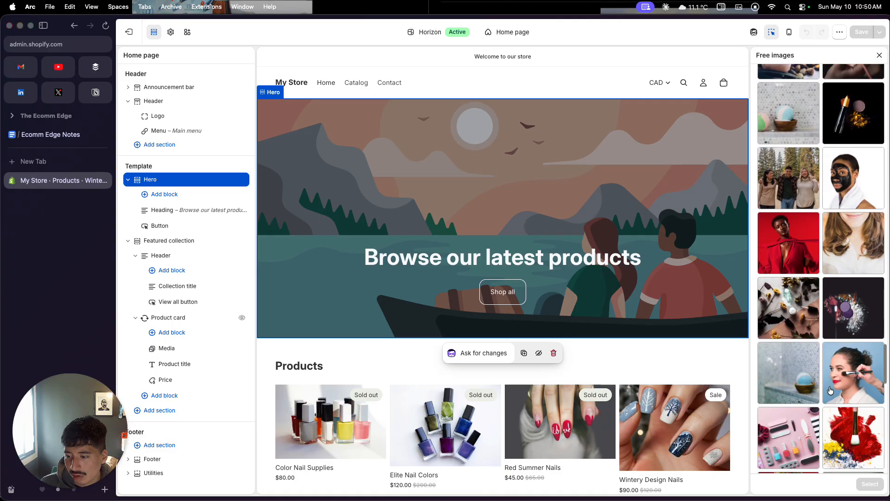
left_click(799, 439)
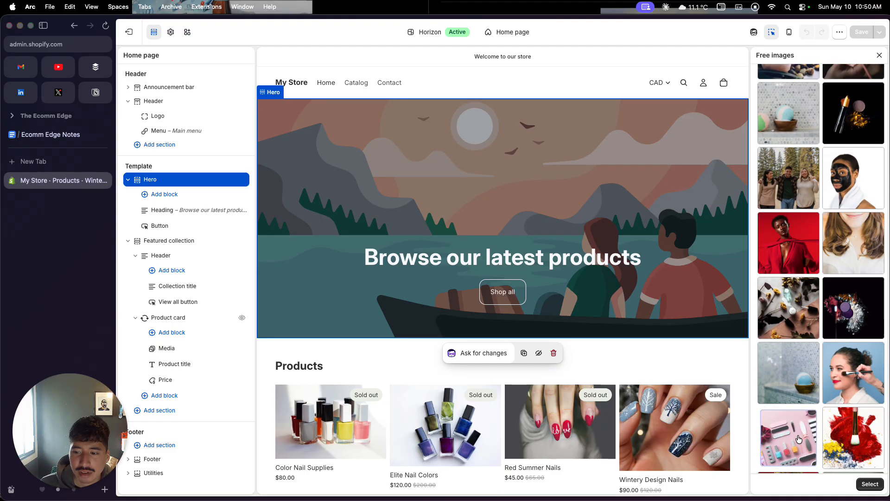
left_click(787, 438)
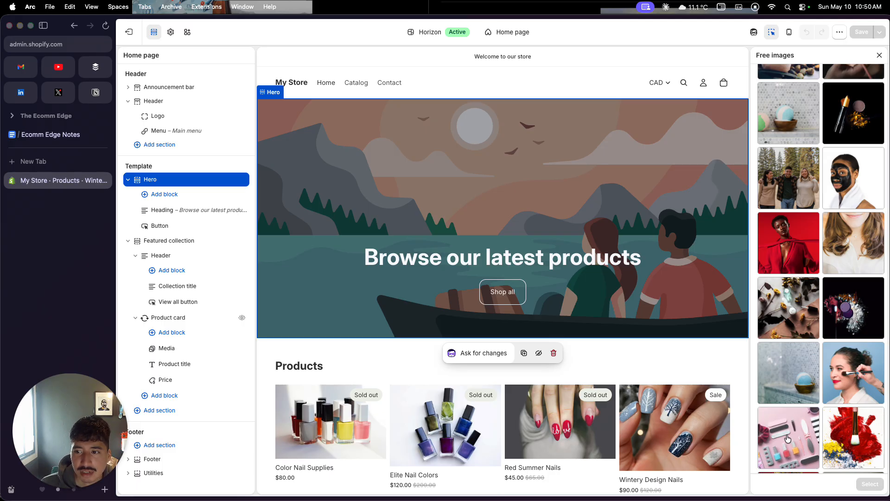
left_click(787, 438)
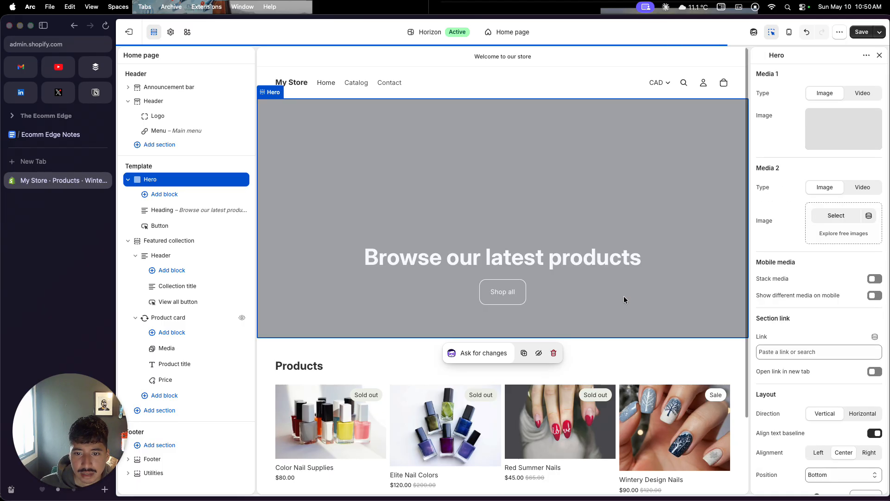
Step: Change the Hero section's heading text to "Check out our products"
left_click(533, 263)
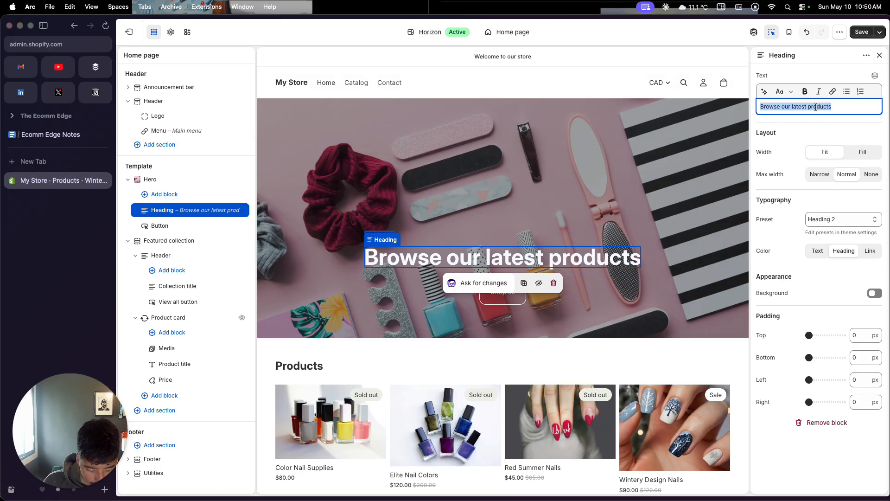
type("Check out our  ")
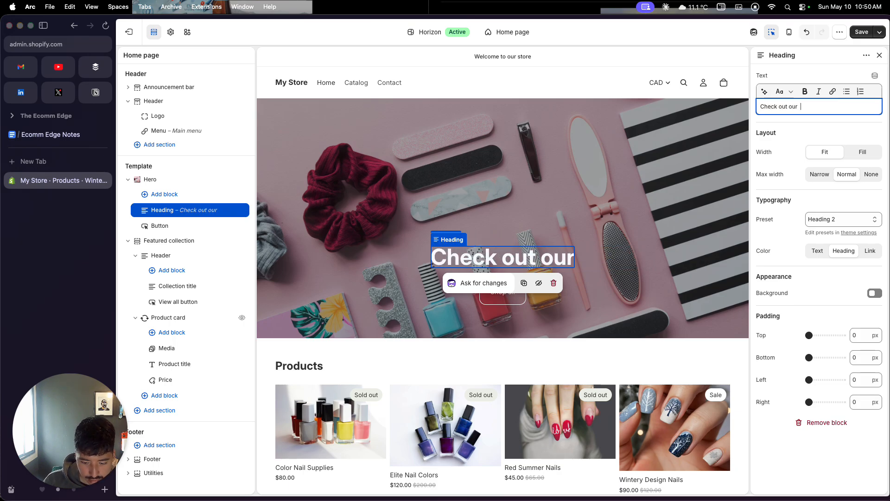
type("products")
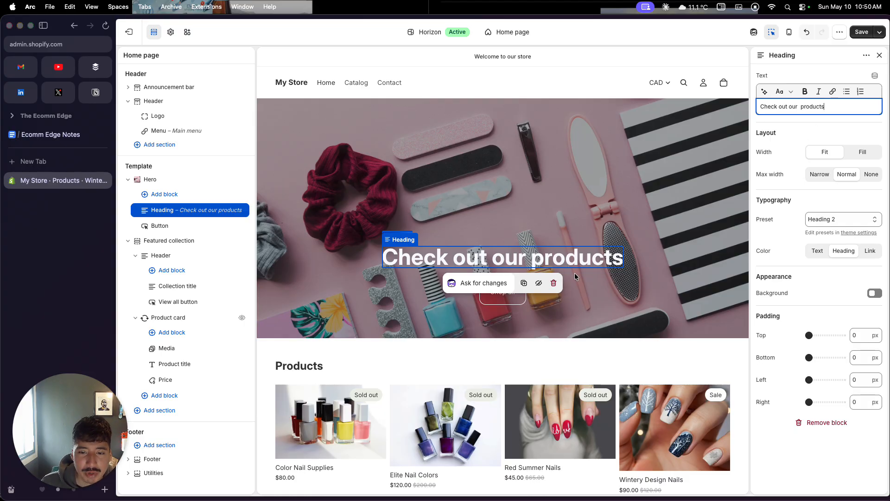
Step: Link the Hero section's "Shop all" button to the Nail Color Supplies collection
left_click(507, 322)
left_click(506, 302)
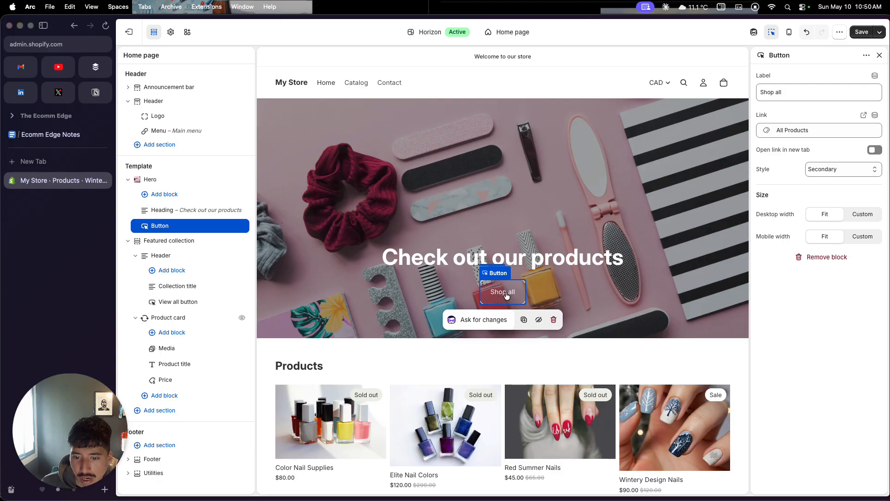
left_click(800, 130)
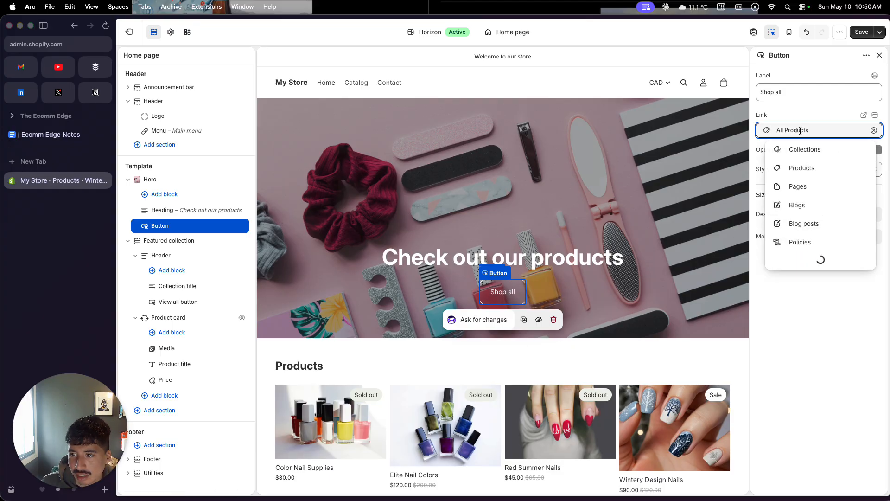
left_click(803, 149)
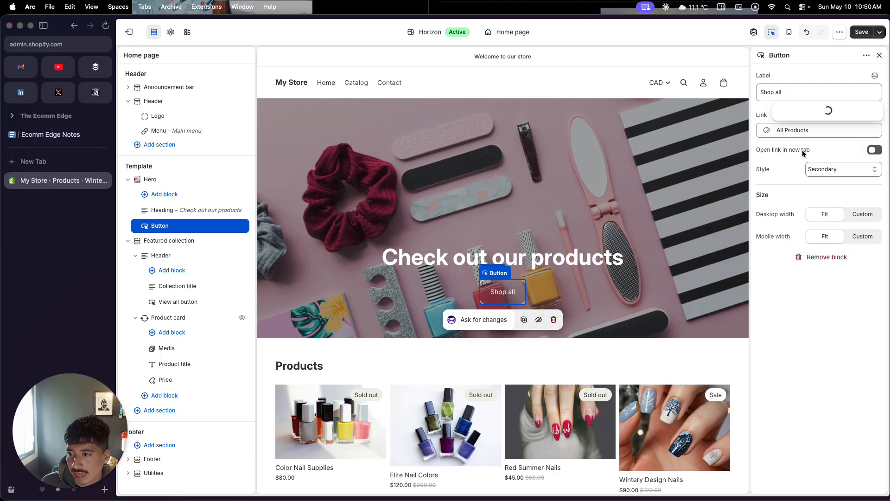
left_click(809, 95)
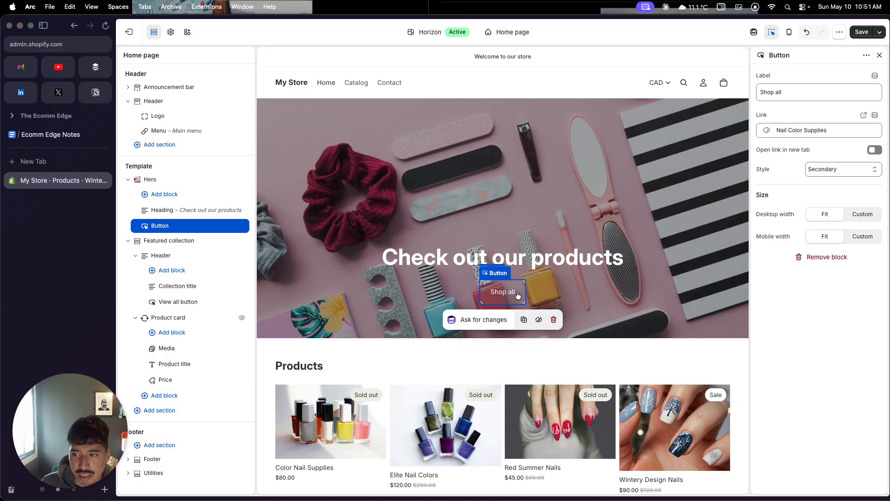
Step: Review the home page preview from the Hero banner through the featured products to the email list signup
scroll(515, 376, "down", 2)
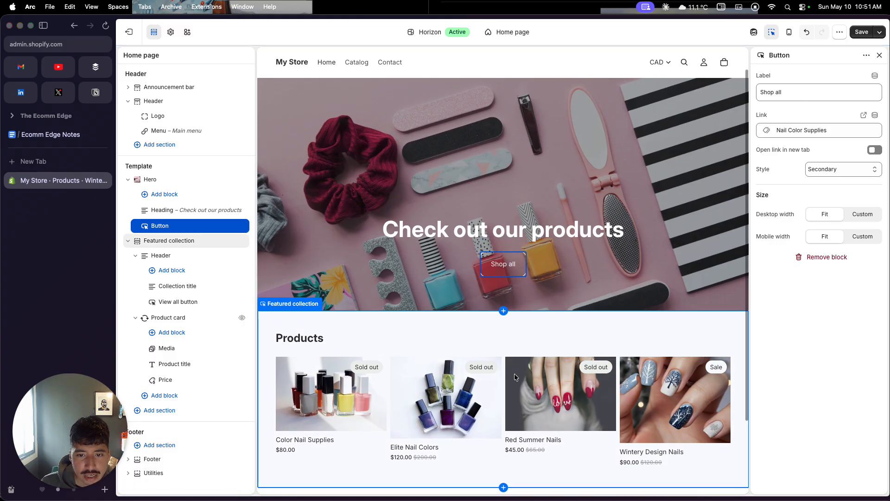
scroll(514, 375, "down", 4)
scroll(514, 374, "up", 2)
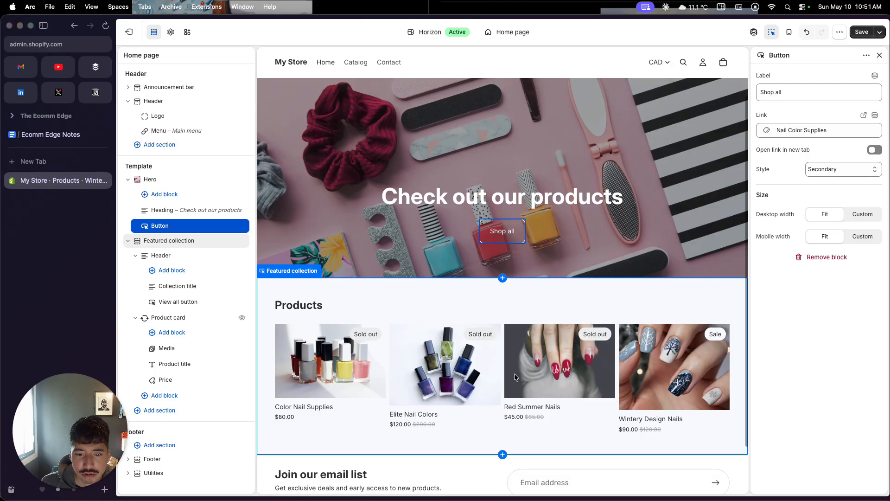
scroll(513, 374, "up", 2)
scroll(514, 374, "down", 4)
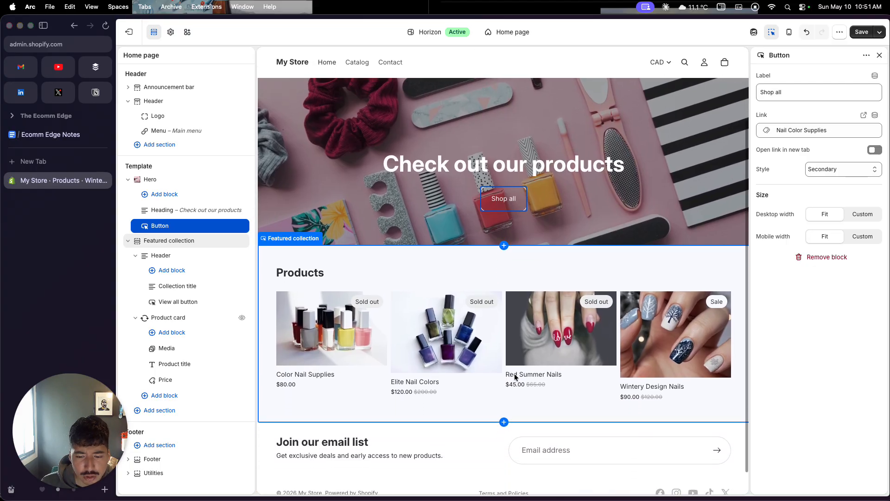
scroll(513, 373, "up", 3)
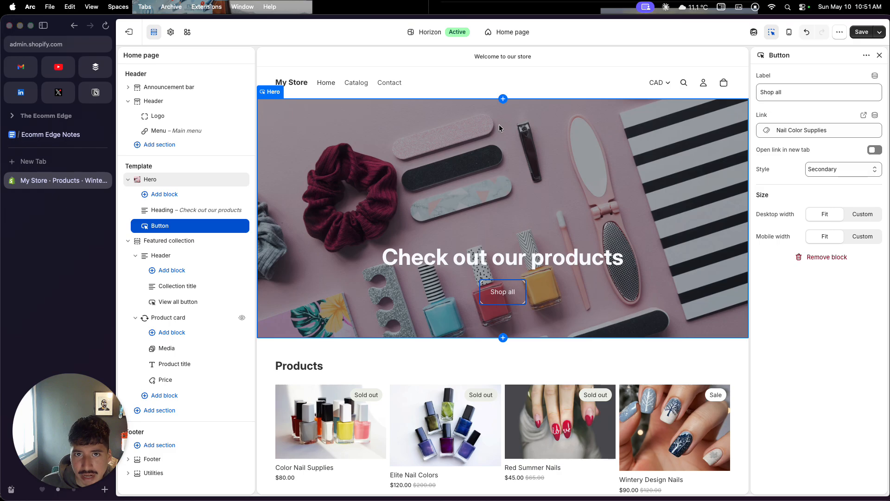
scroll(501, 256, "down", 4)
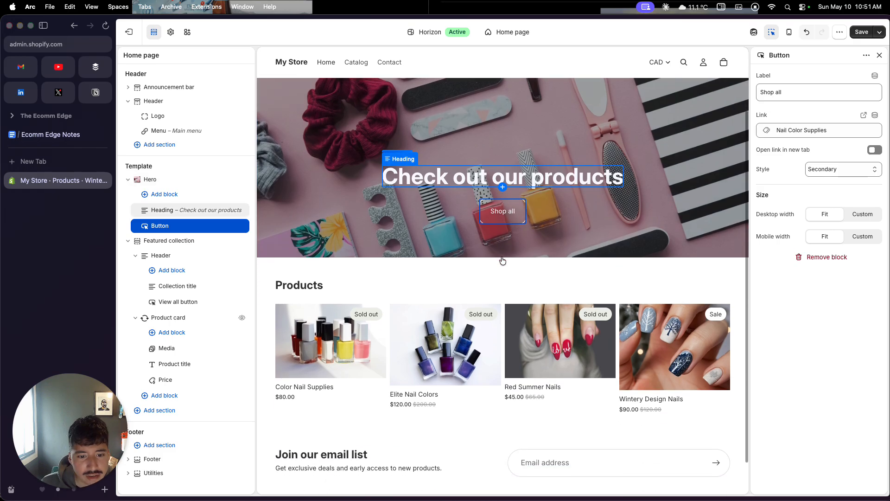
scroll(502, 259, "up", 3)
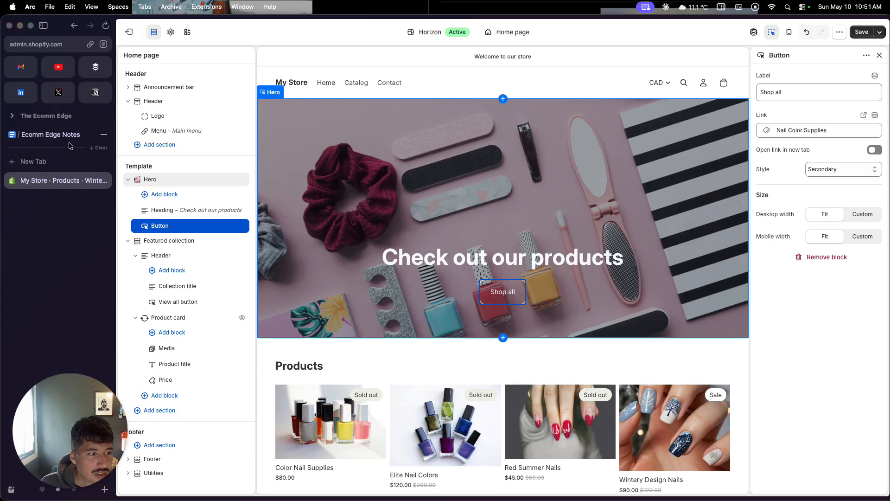
Step: Save the home page changes and exit the theme editor to the Themes page
left_click(858, 36)
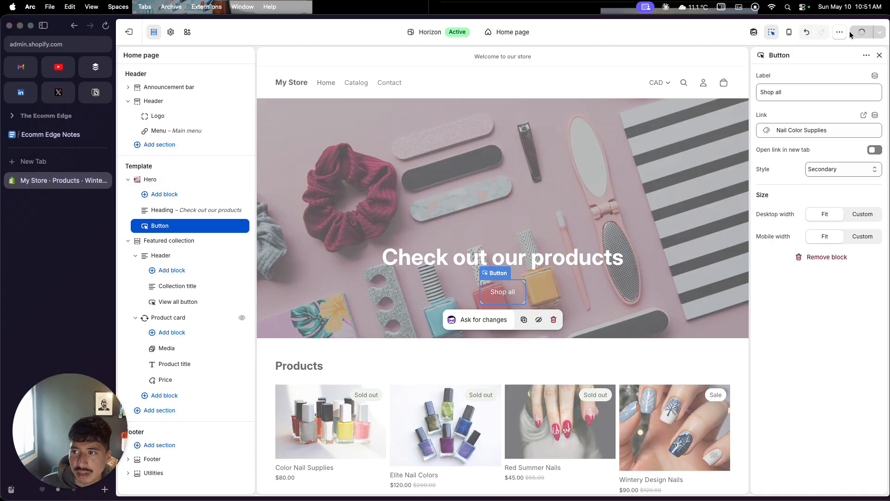
left_click(130, 32)
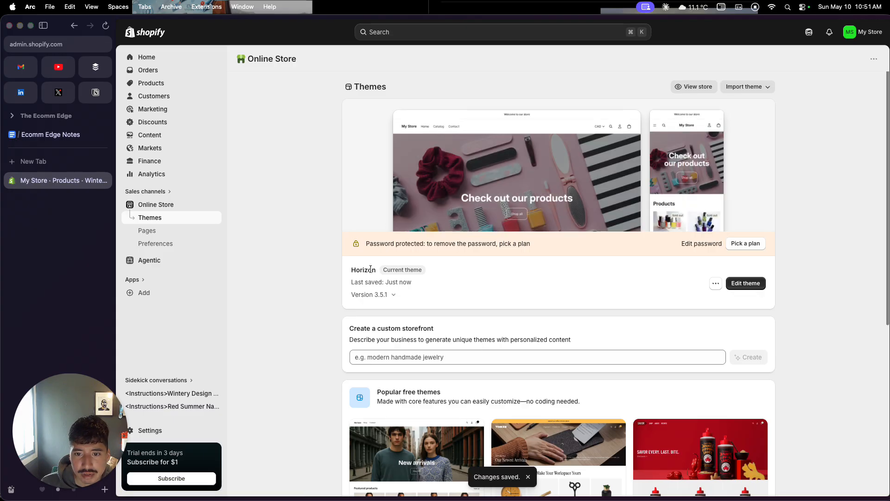
Step: Switch to the Ecomm Edge Notes document in Google Docs and check off "Payments and Shipping" and "Design the Store"
left_click(51, 134)
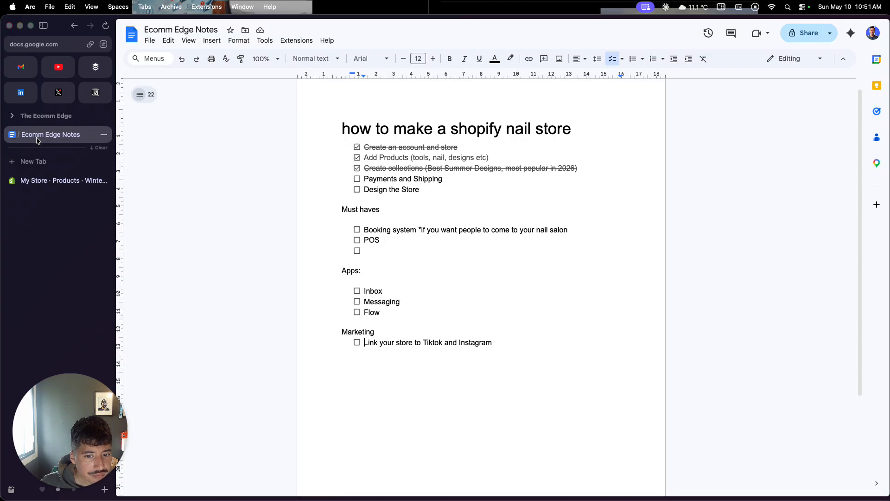
left_click(357, 179)
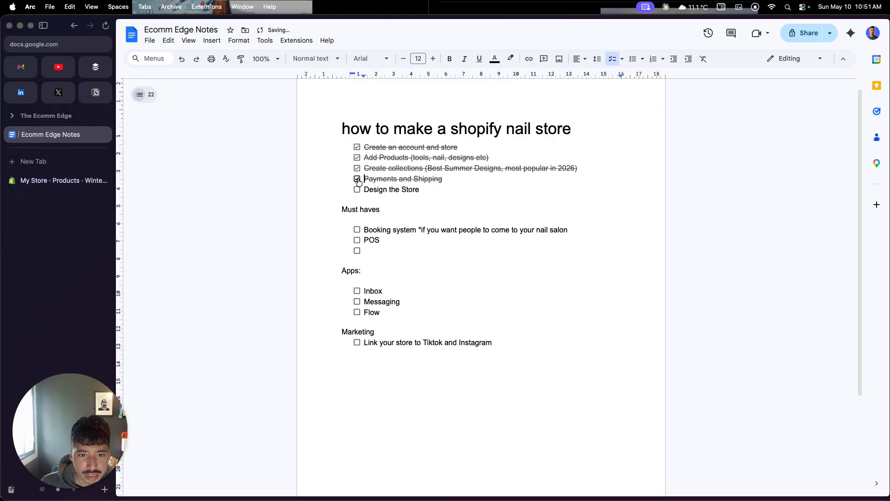
left_click(357, 190)
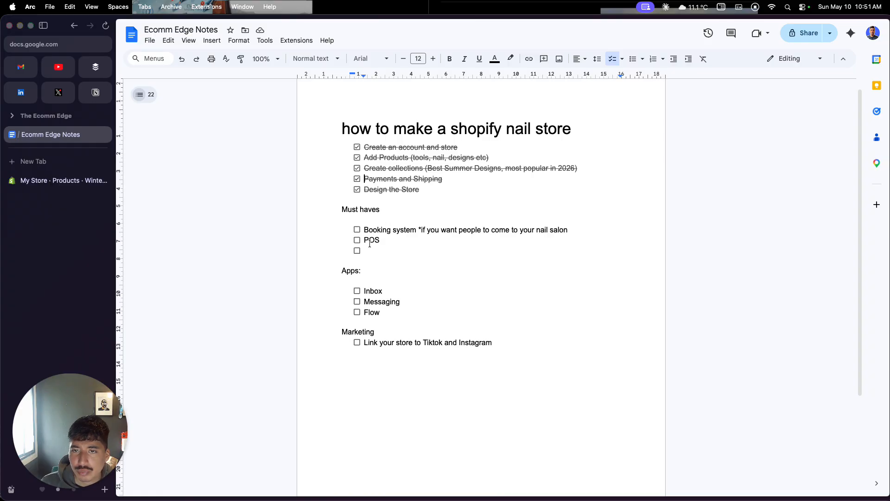
Step: Switch back to the Shopify admin and view the store's Locations settings with the Point of Sale subscriptions
left_click(90, 176)
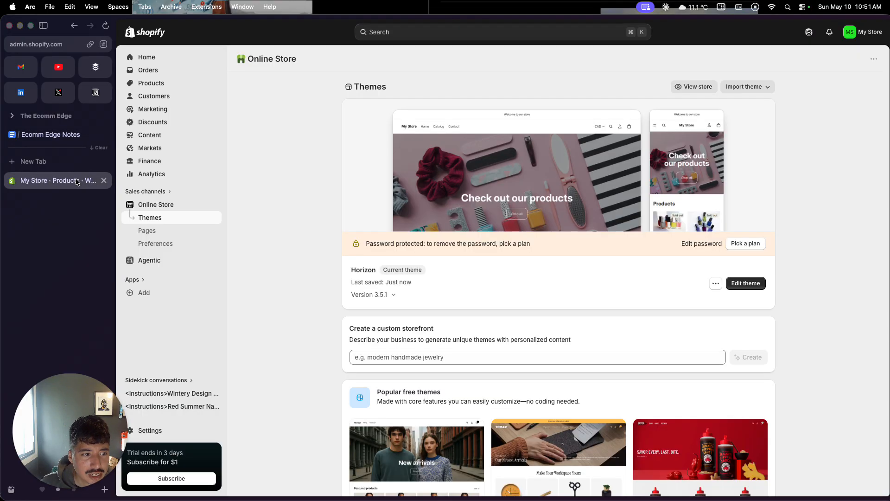
left_click(161, 429)
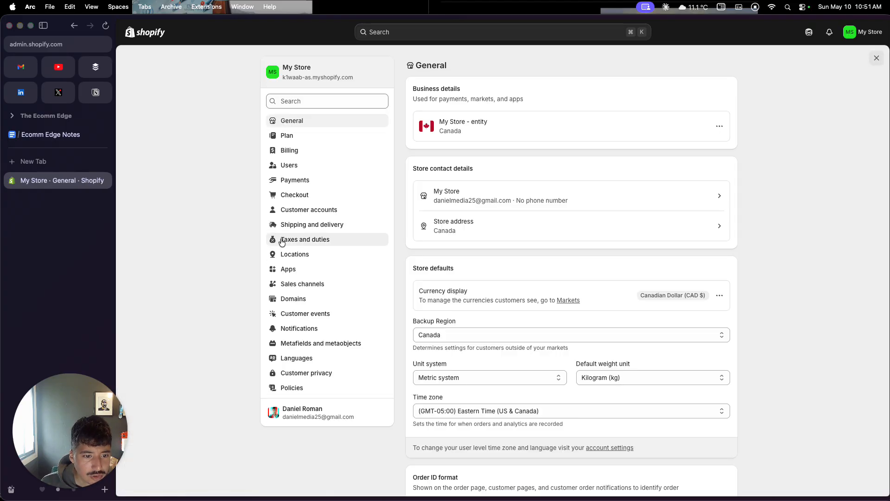
left_click(318, 258)
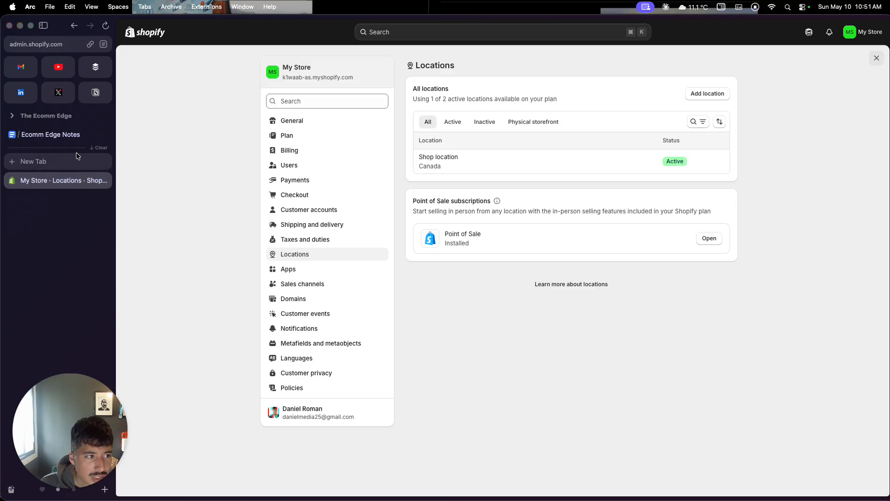
Step: Return to the Ecomm Edge Notes document and check off the "Booking system" and "POS" items under Must haves
left_click(93, 134)
left_click(357, 229)
left_click(357, 240)
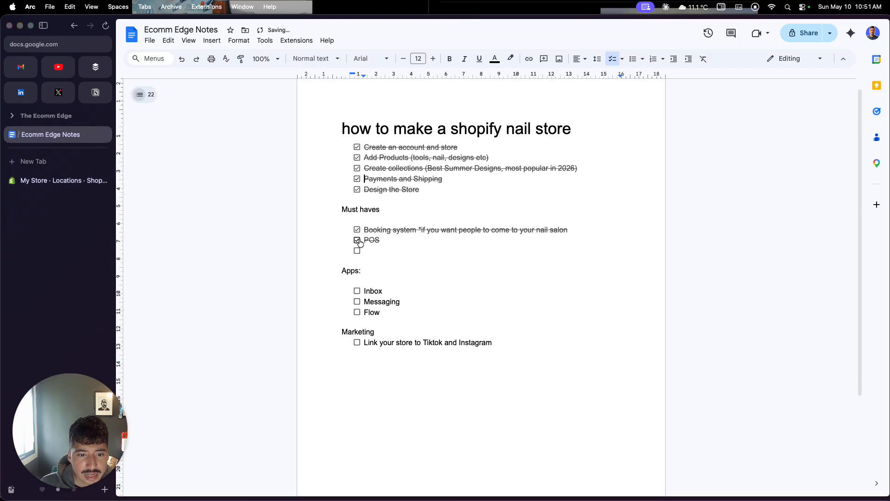
left_click(356, 290)
left_click(357, 291)
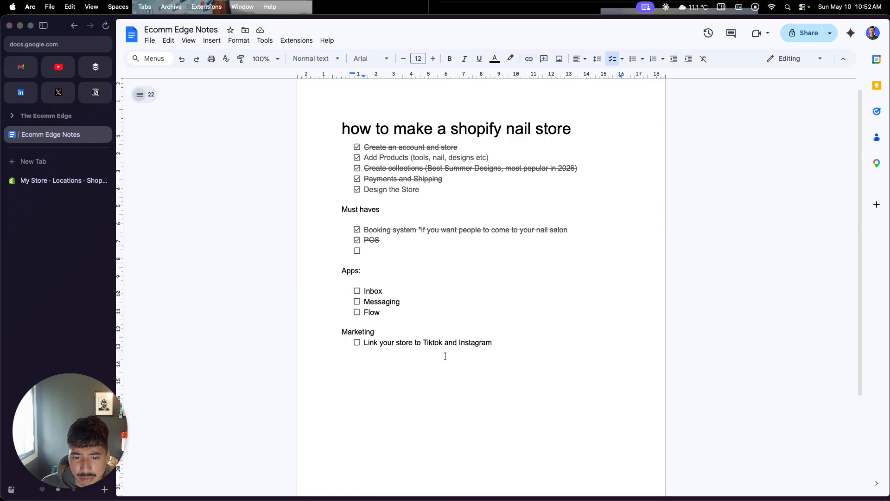
Step: Highlight "Tiktok and Instagram" in the Marketing item of the checklist
left_click_drag(495, 343, 420, 340)
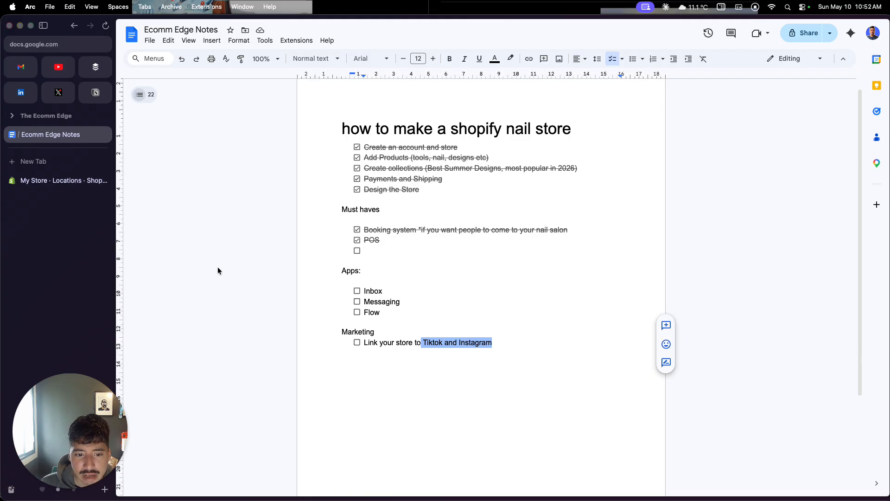
scroll(351, 350, "up", 1)
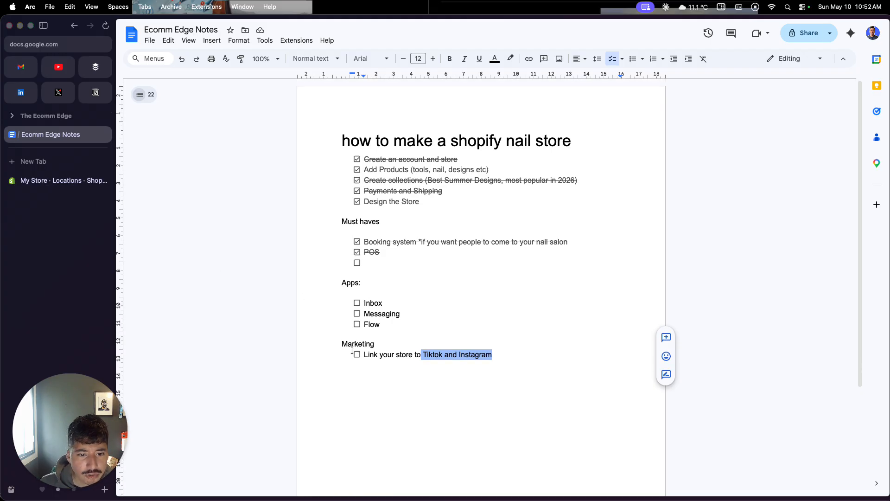